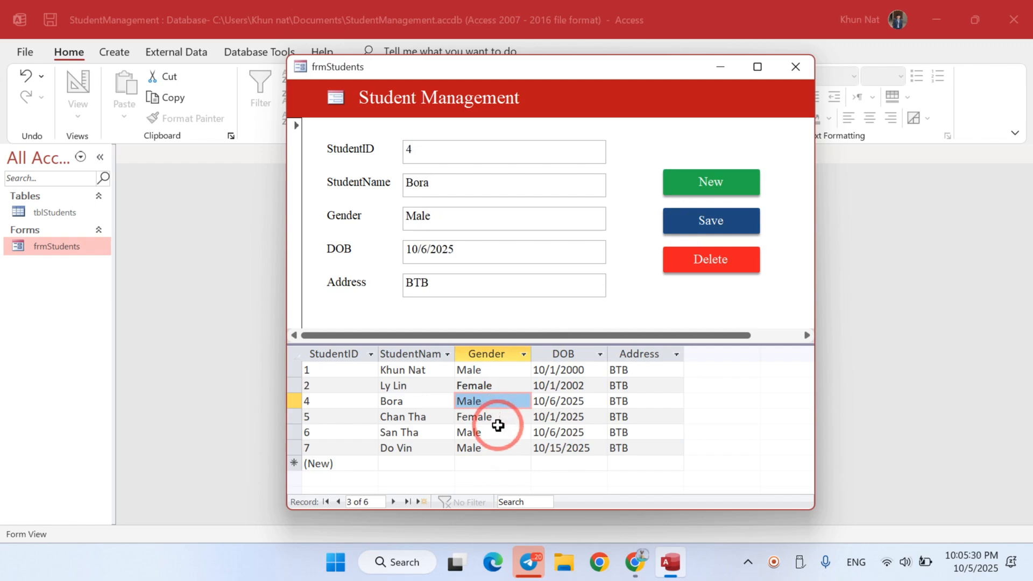
Step: Delete the record with StudentID 6 in the Student Management form and start a new record
left_click(498, 428)
left_click(735, 258)
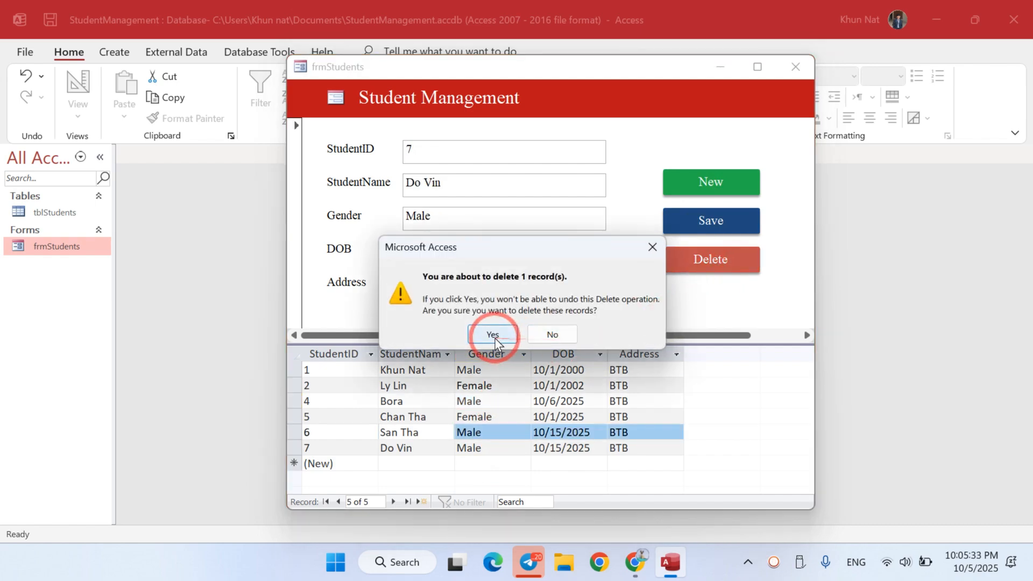
left_click(493, 335)
left_click(505, 391)
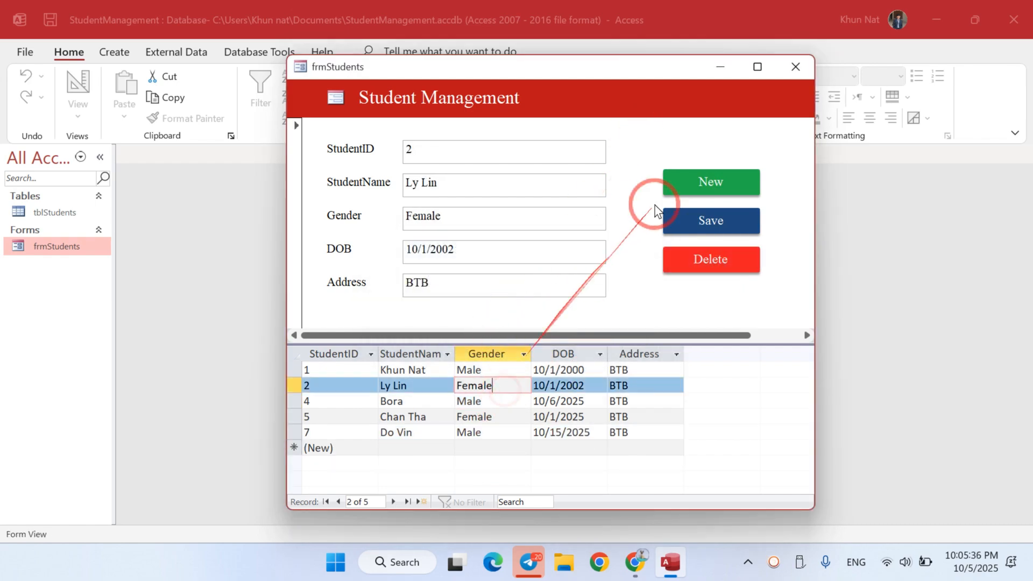
left_click(679, 180)
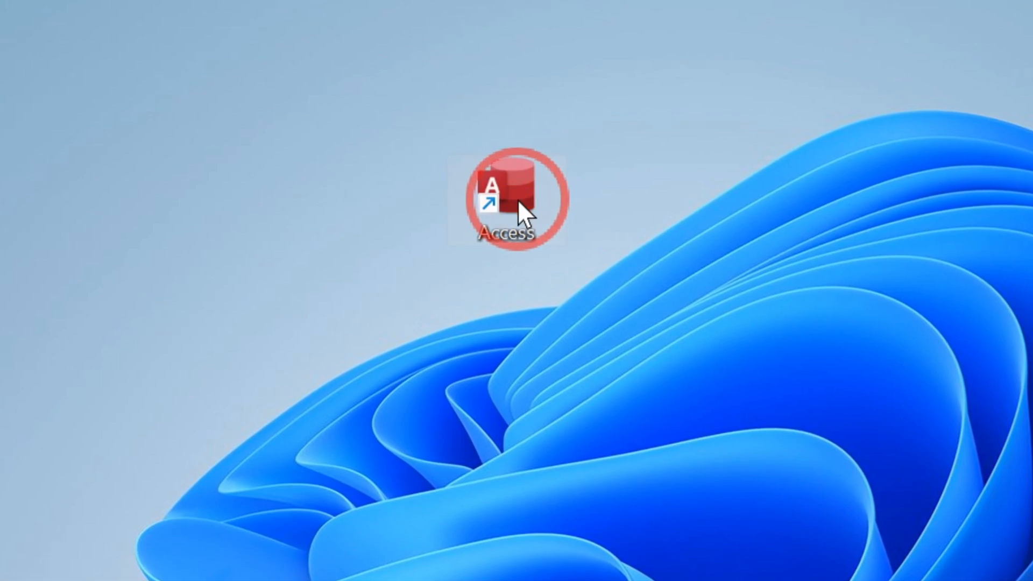
Step: Launch Access, start a blank database and choose the Documents folder as its location
double_click(518, 200)
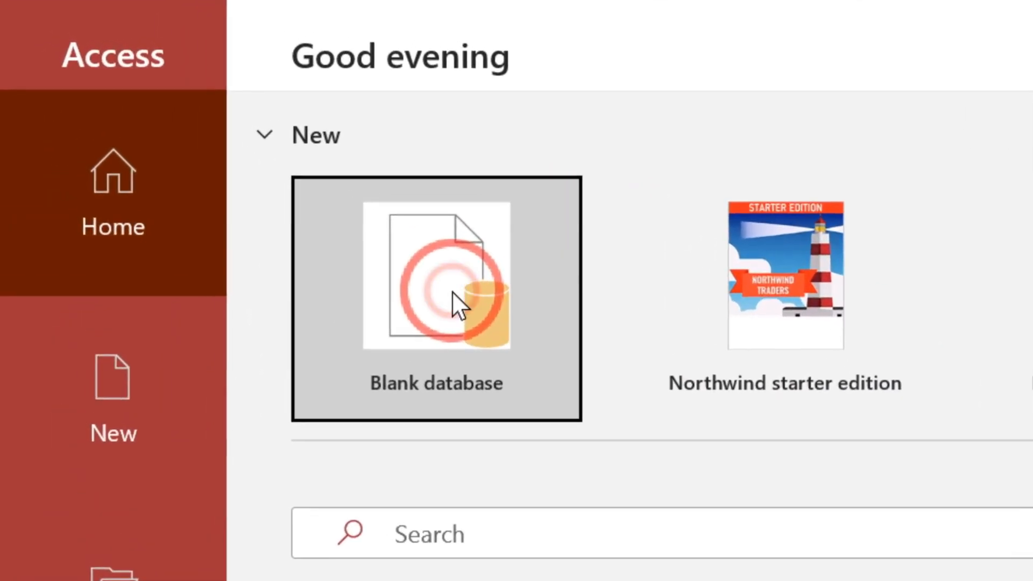
left_click(226, 169)
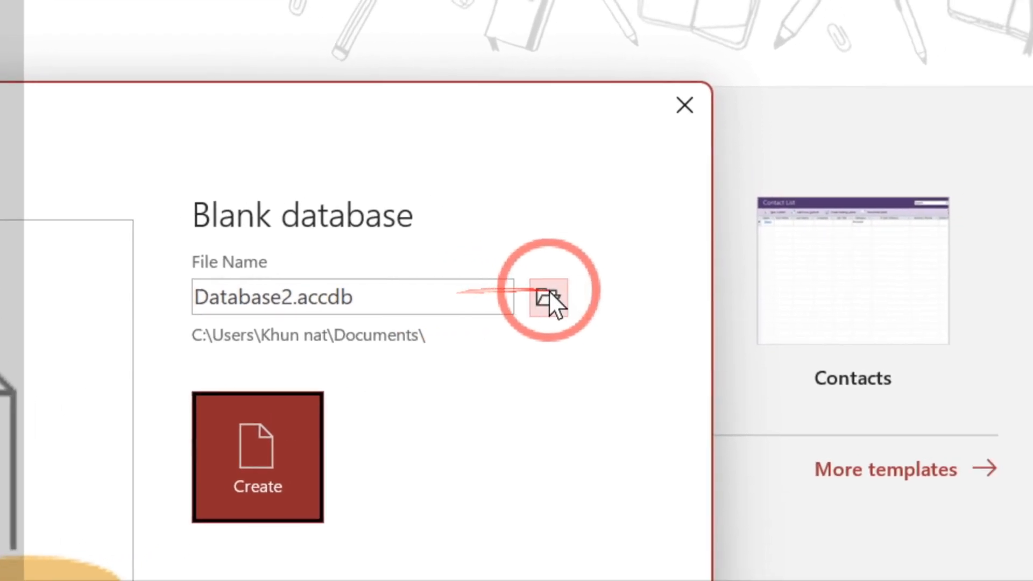
left_click(762, 172)
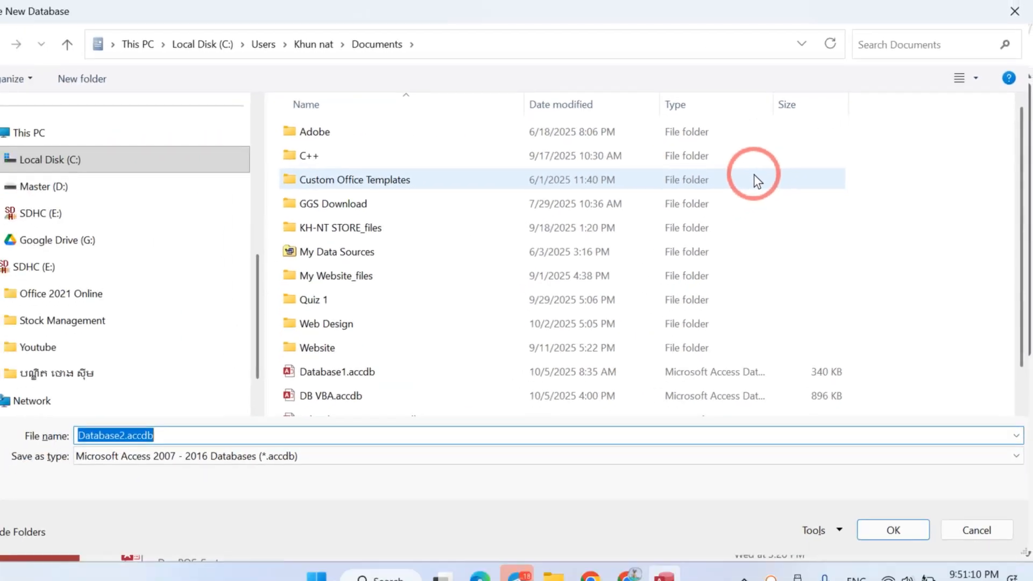
scroll(171, 243, "up", 5)
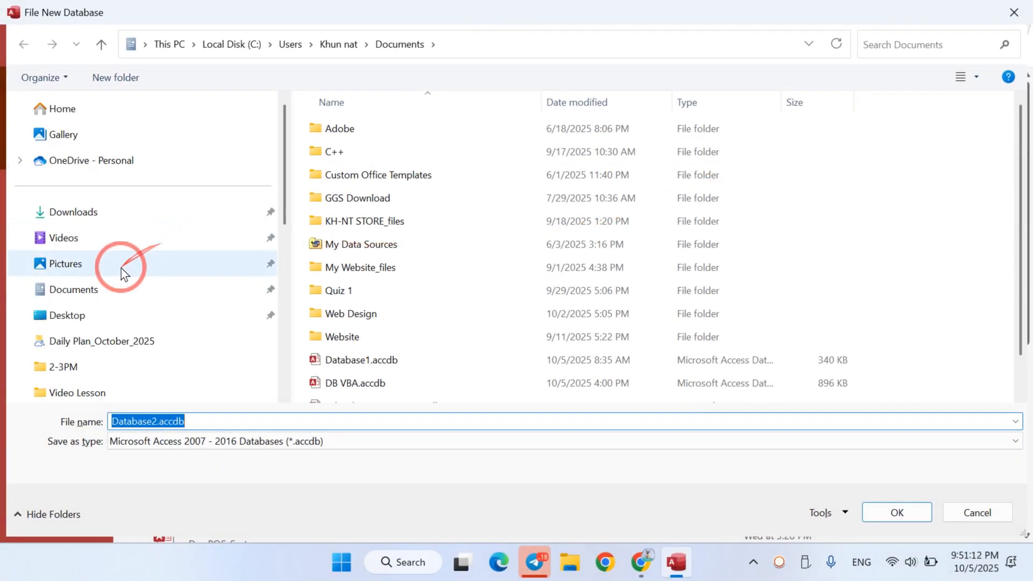
left_click(101, 301)
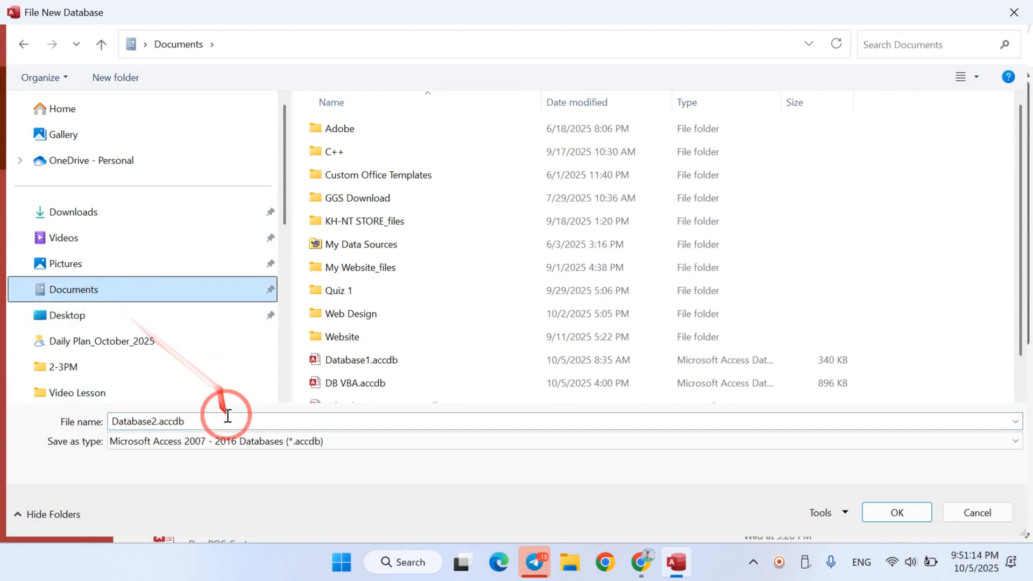
Step: Name the new database file StudentManagement and create the database
type("s")
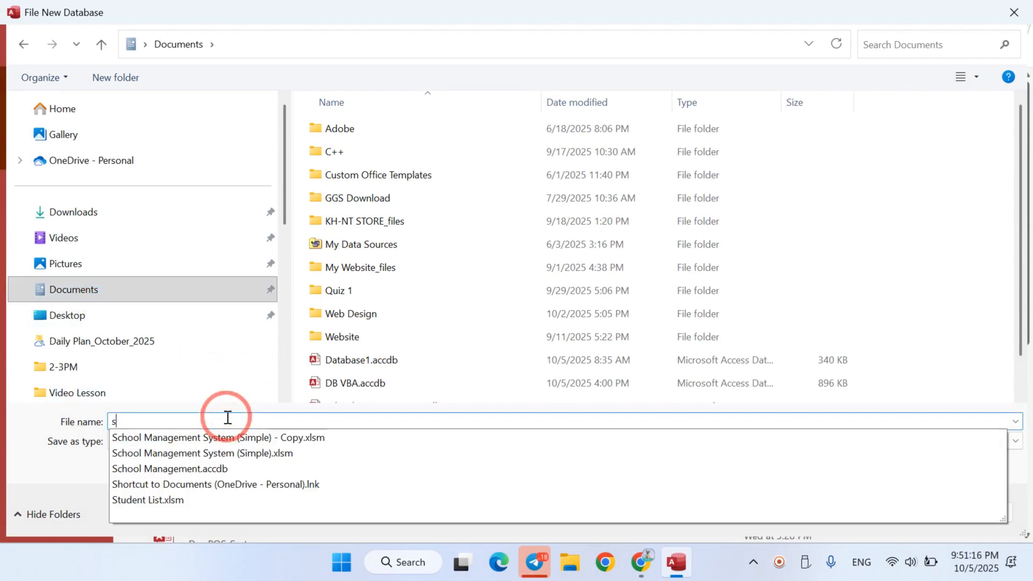
key("BackSpace")
type("s")
key("BackSpace")
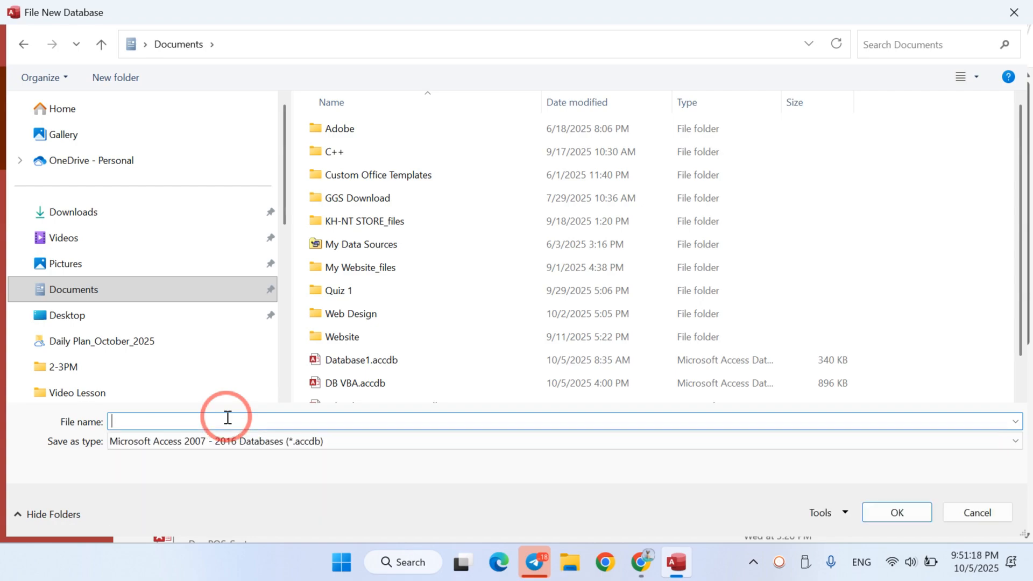
type("Student")
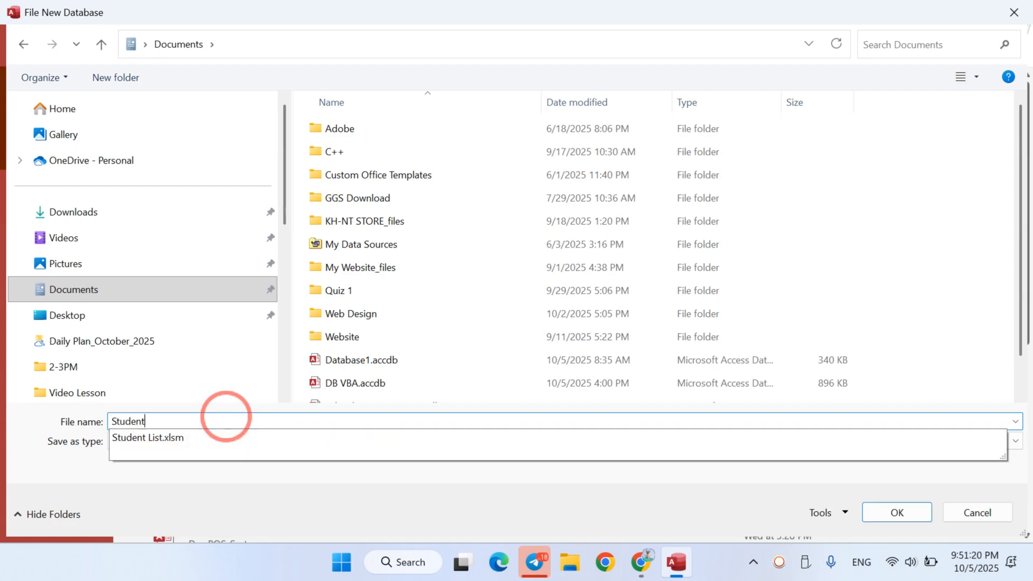
type("M")
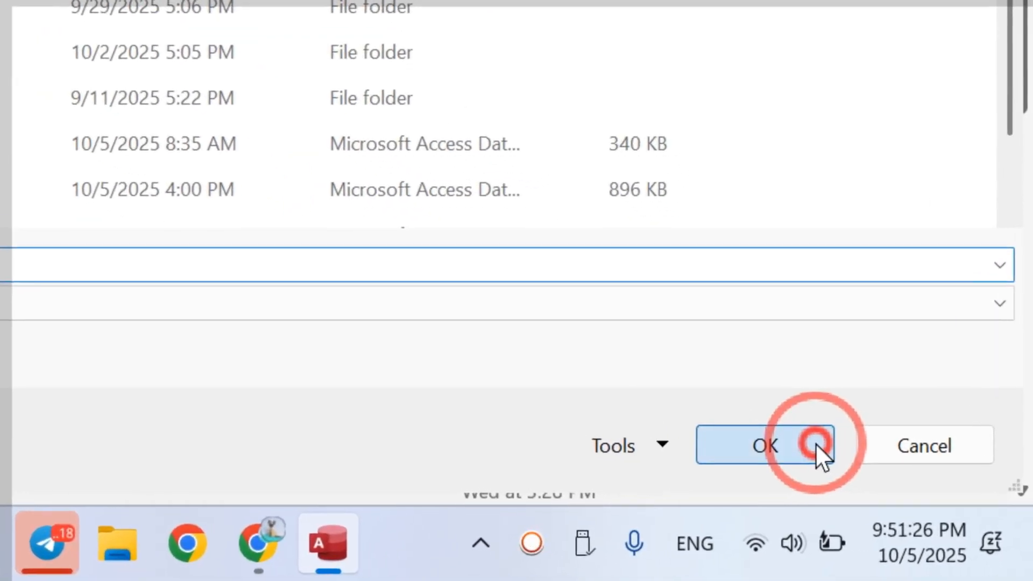
left_click(859, 475)
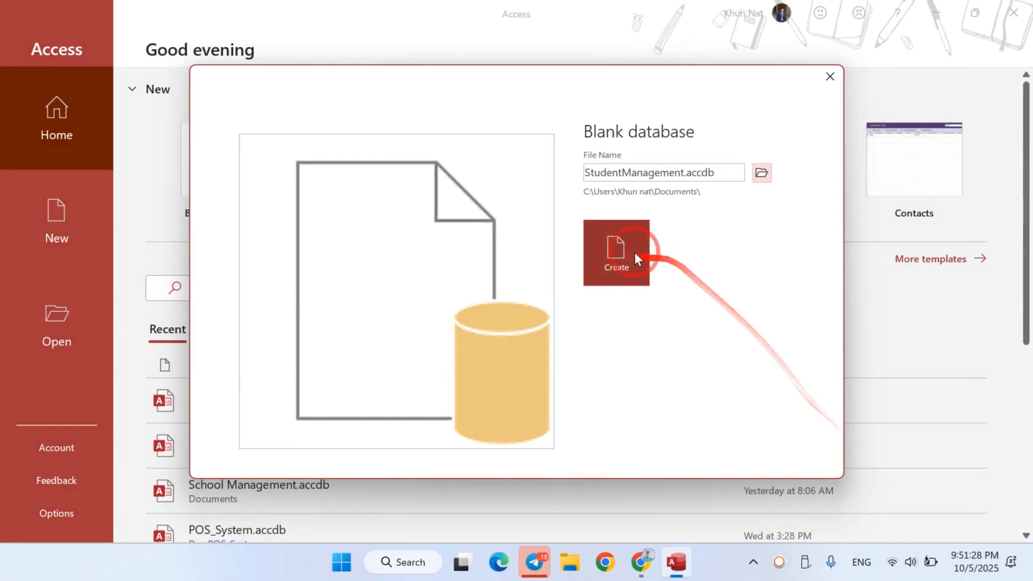
left_click(625, 250)
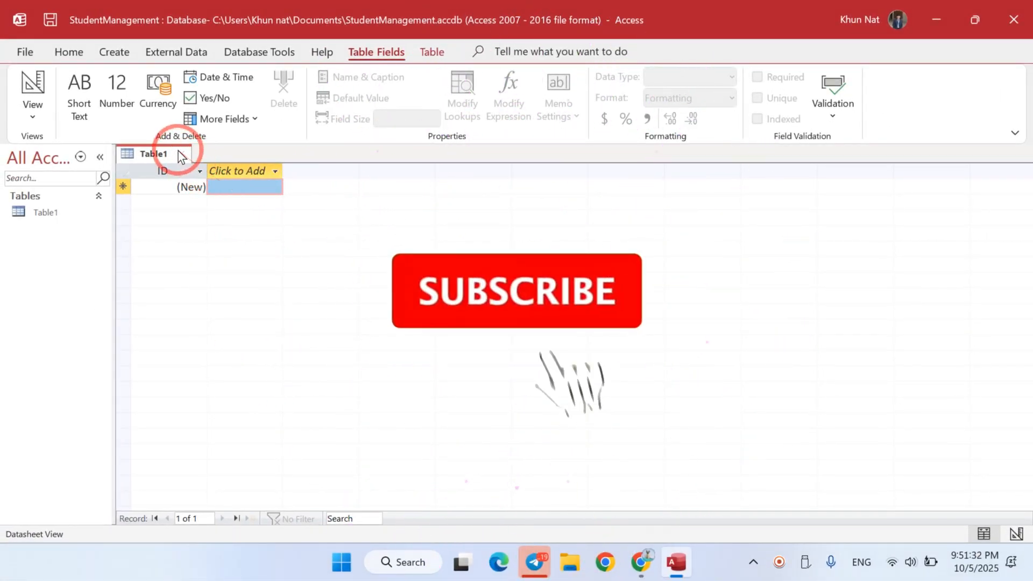
Step: Close the default empty table and create a new table in Design view
left_click(181, 153)
left_click(119, 57)
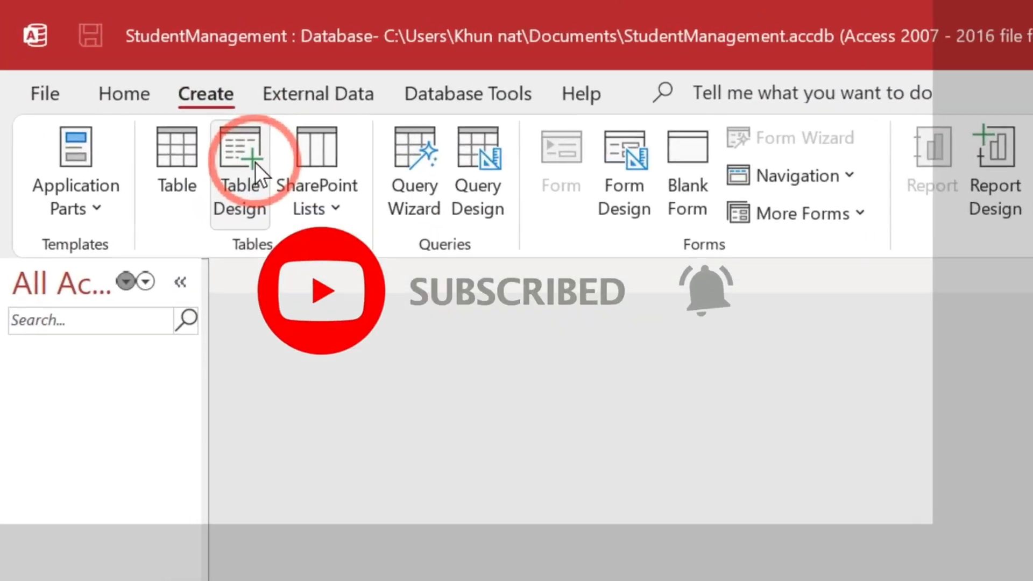
left_click(141, 95)
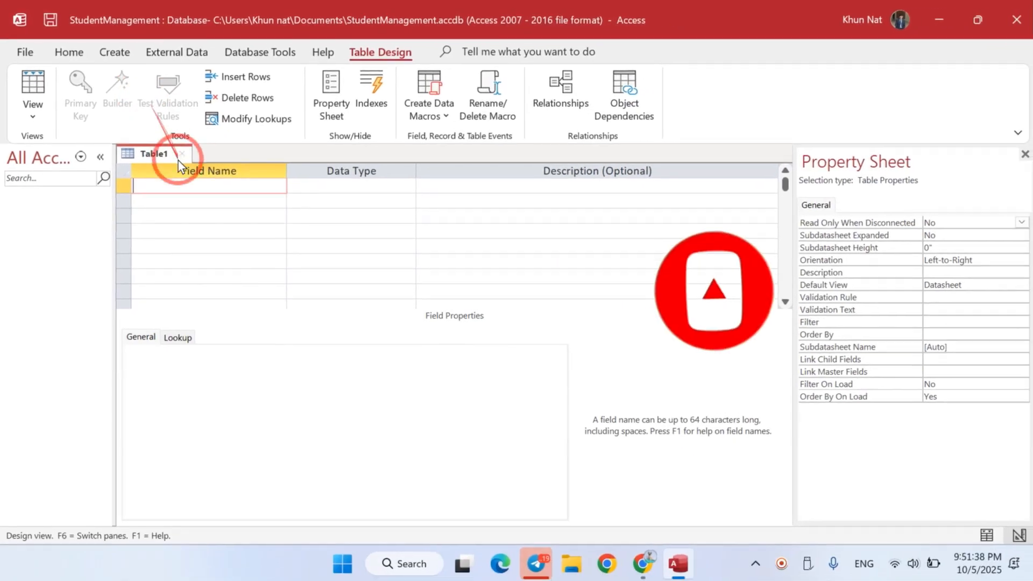
Step: Add a StudentID field to the table design with the AutoNumber data type
type("s")
key("BackSpace")
type("StudentID")
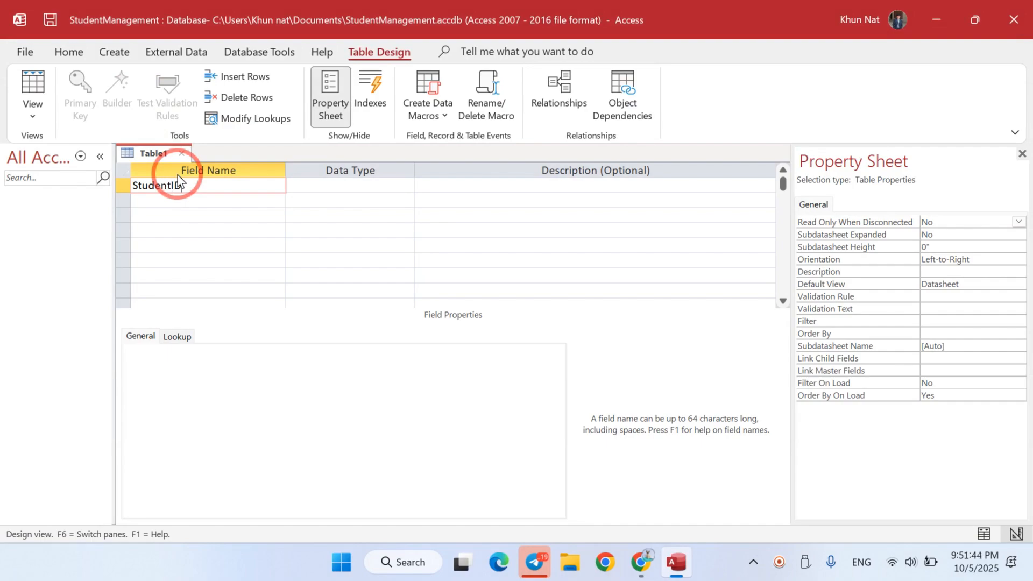
key("Tab")
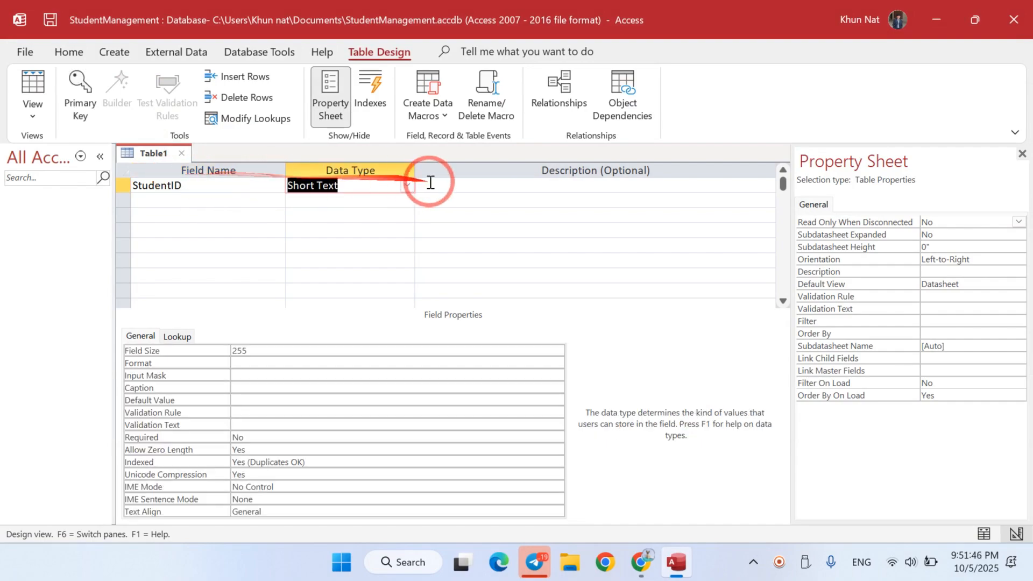
left_click(407, 185)
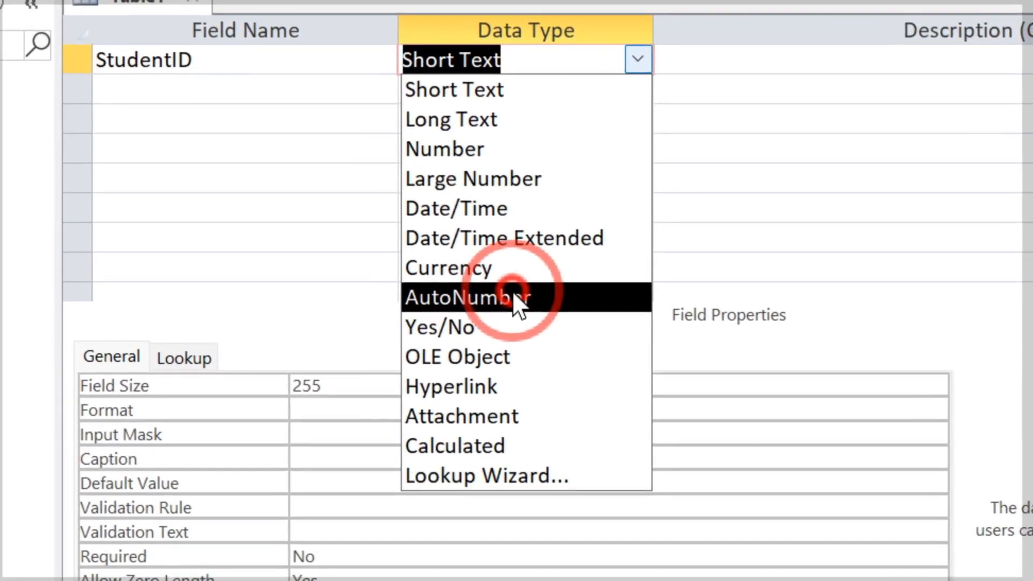
left_click(345, 306)
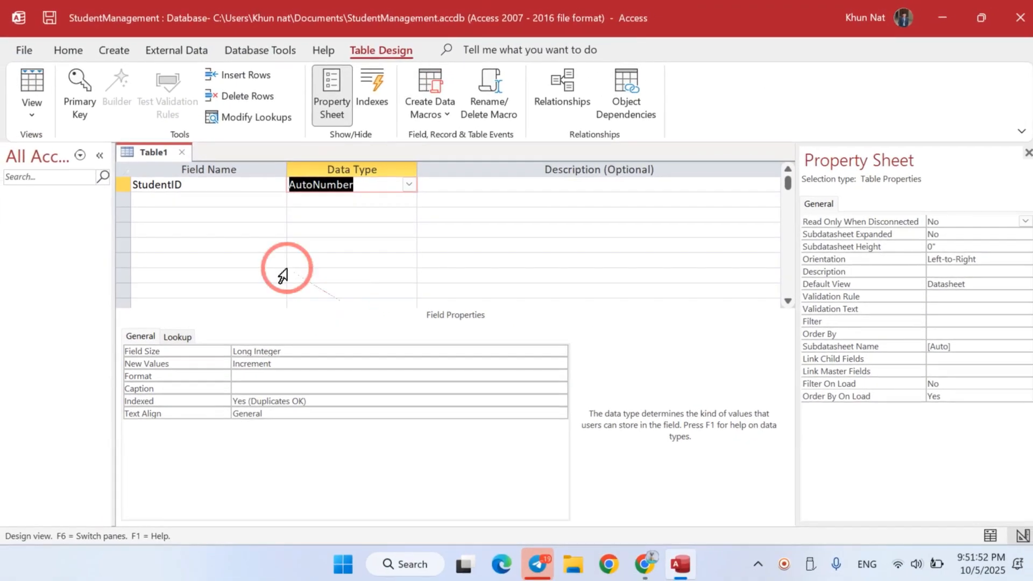
Step: Add StudentName and Gender fields below StudentID, both with the Short Text data type
left_click(202, 203)
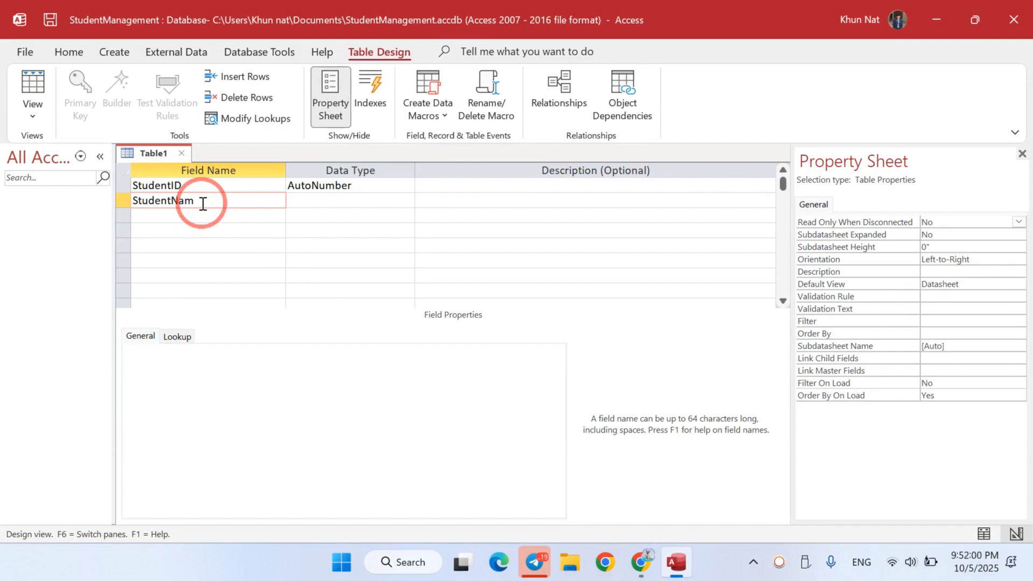
key("Tab")
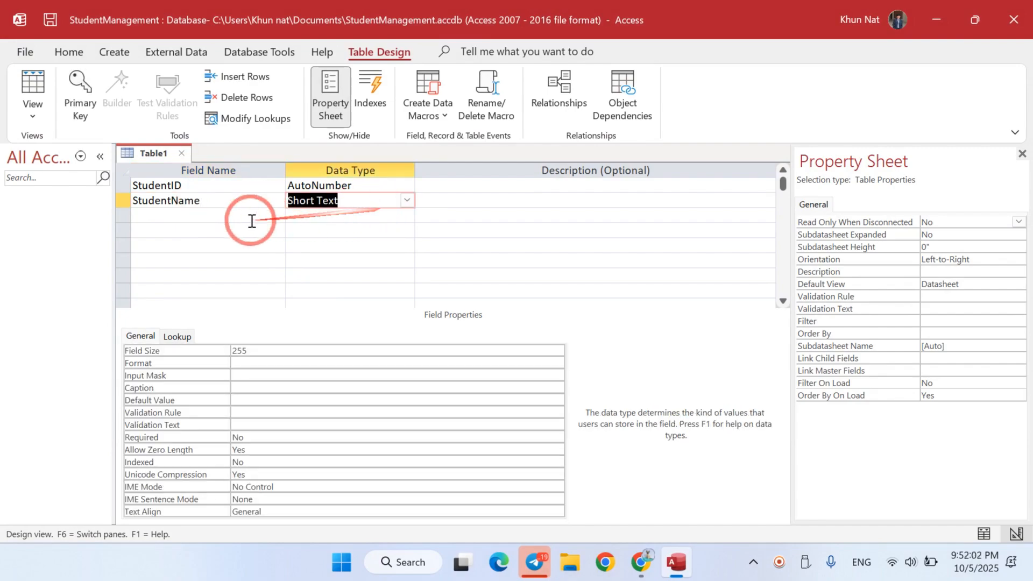
left_click(230, 215)
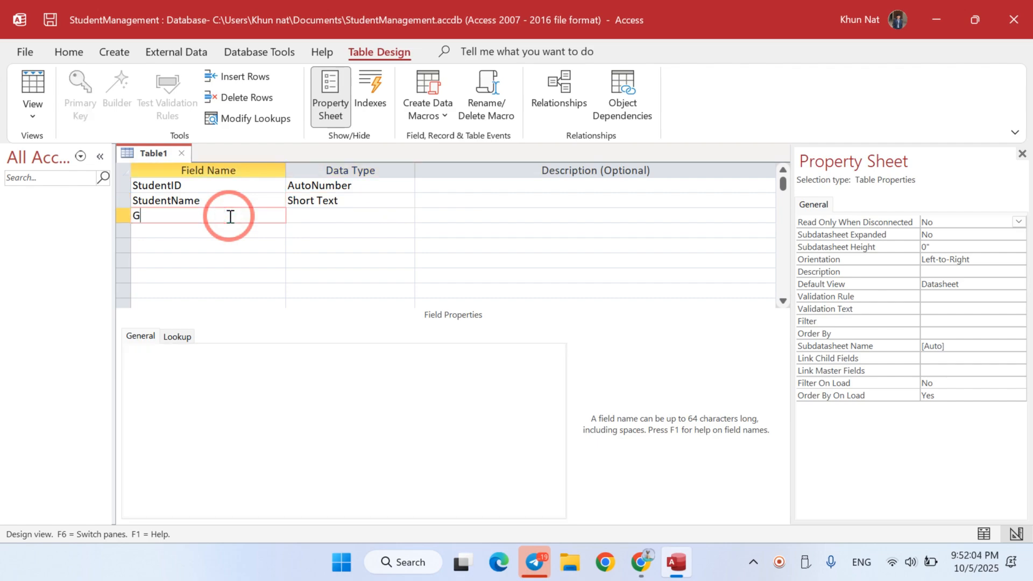
key("Down")
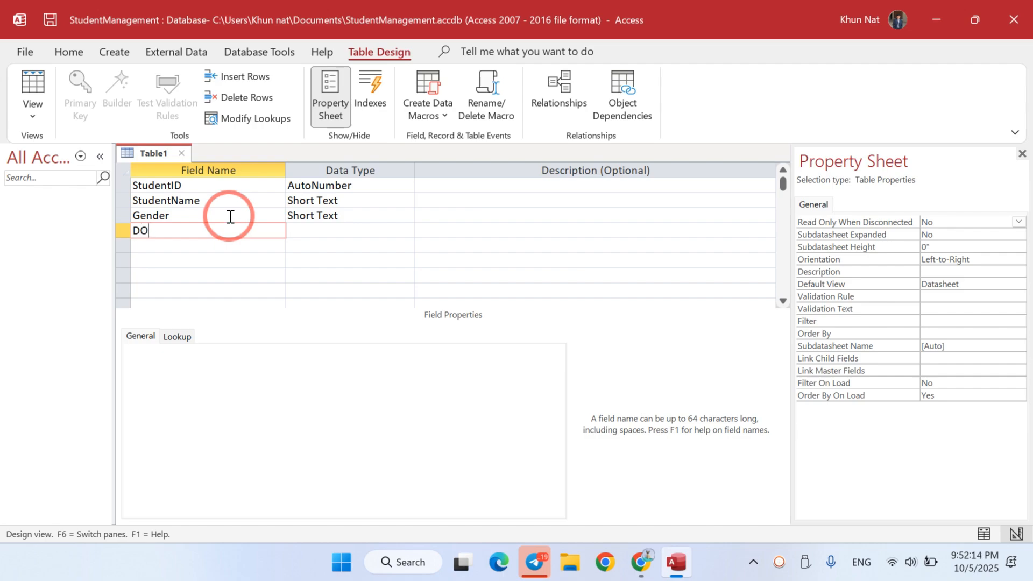
Step: Add a DOB field below Gender with the Date/Time data type
key("Tab")
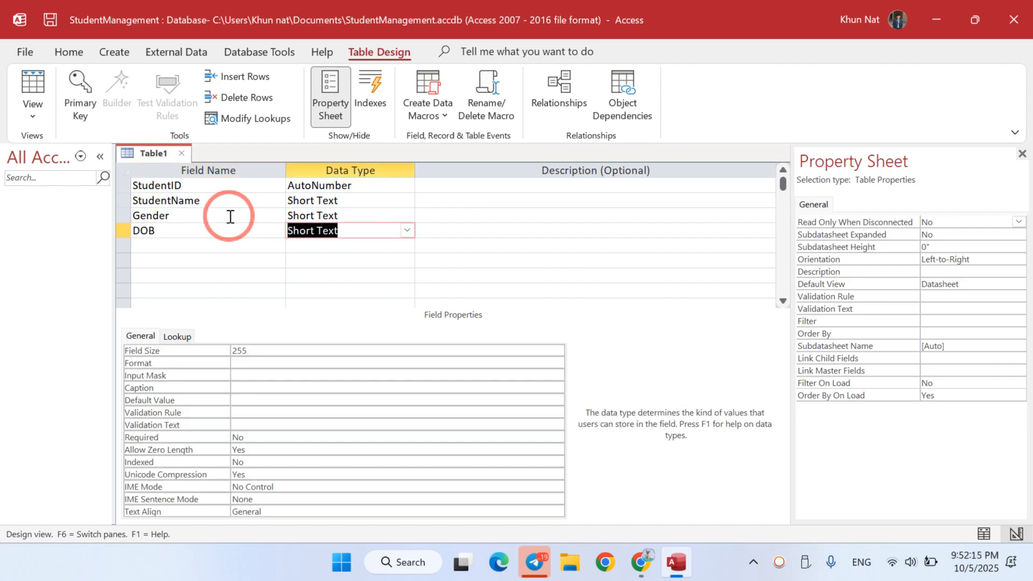
left_click(407, 229)
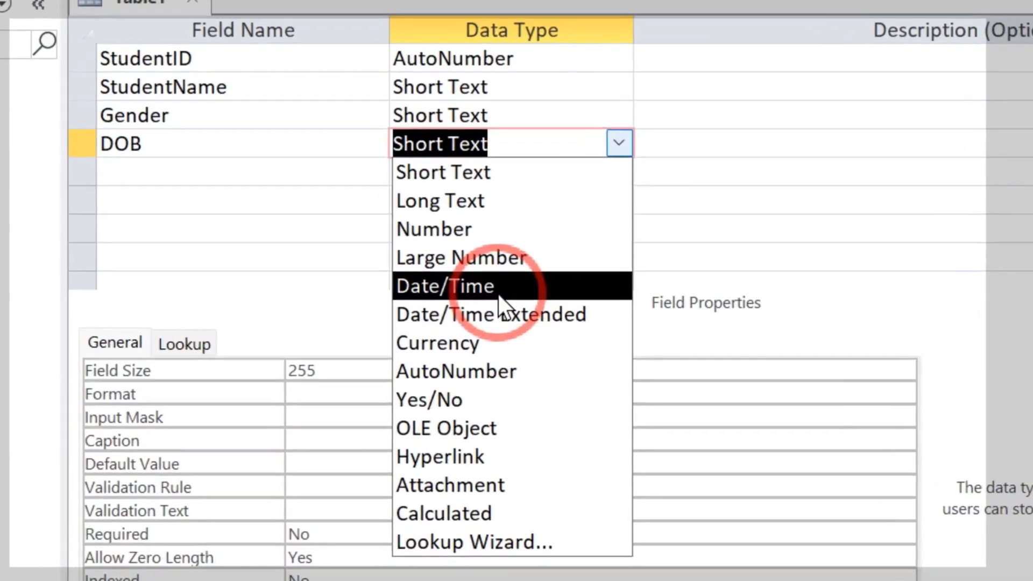
left_click(344, 309)
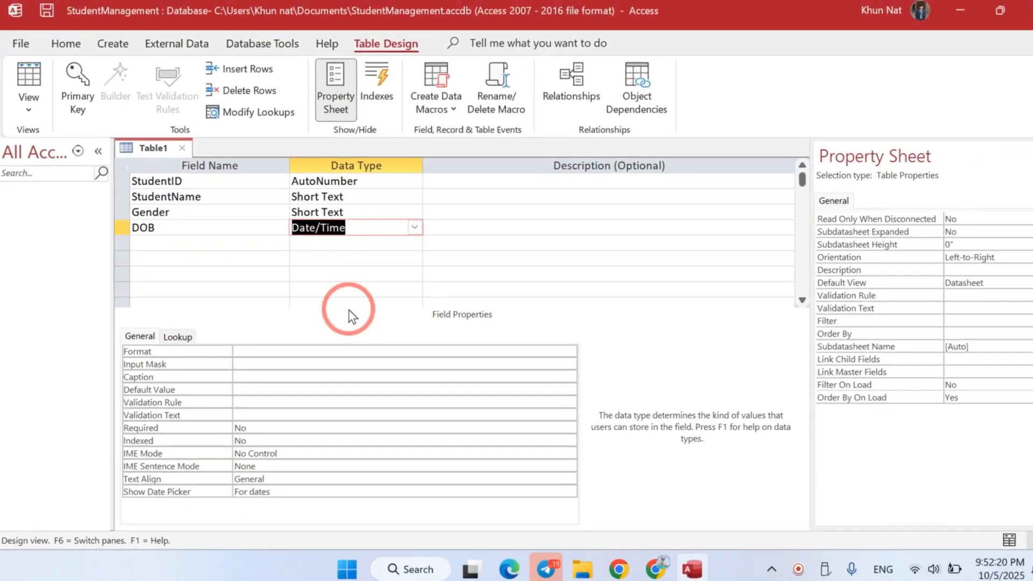
Step: Add an Address field below DOB with the Short Text data type
left_click(201, 247)
type("ss")
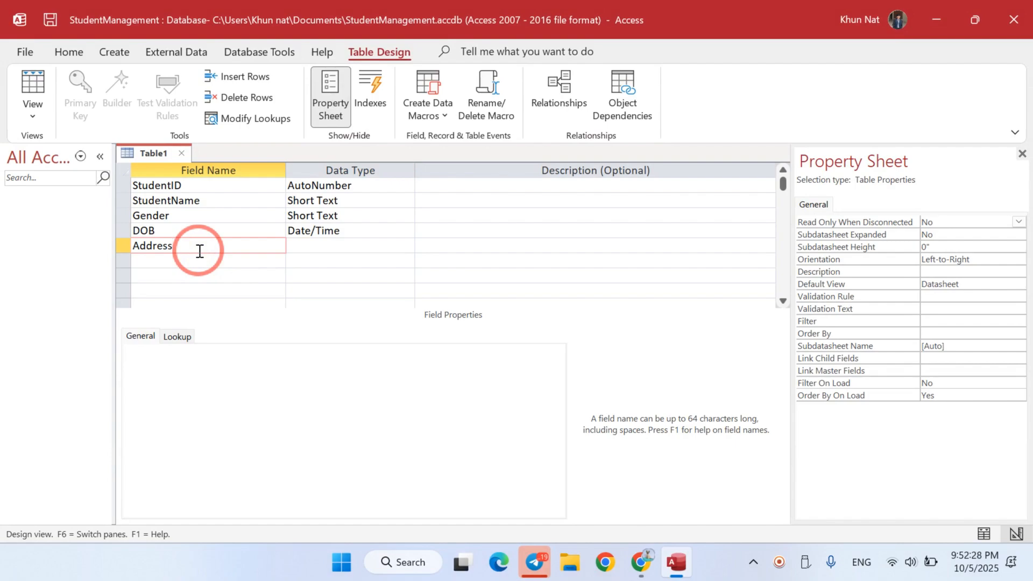
key("Tab")
left_click(240, 270)
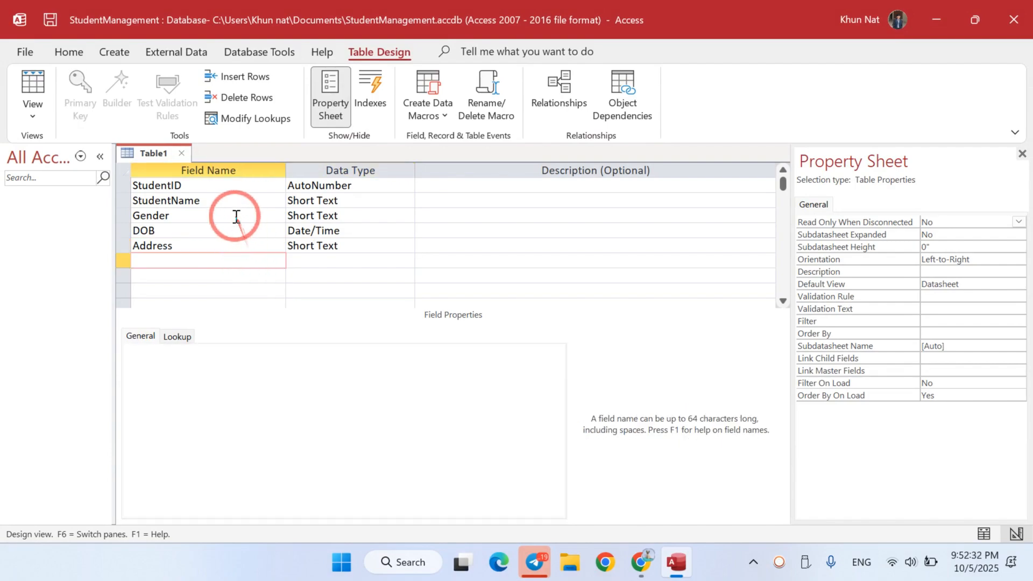
left_click(176, 242)
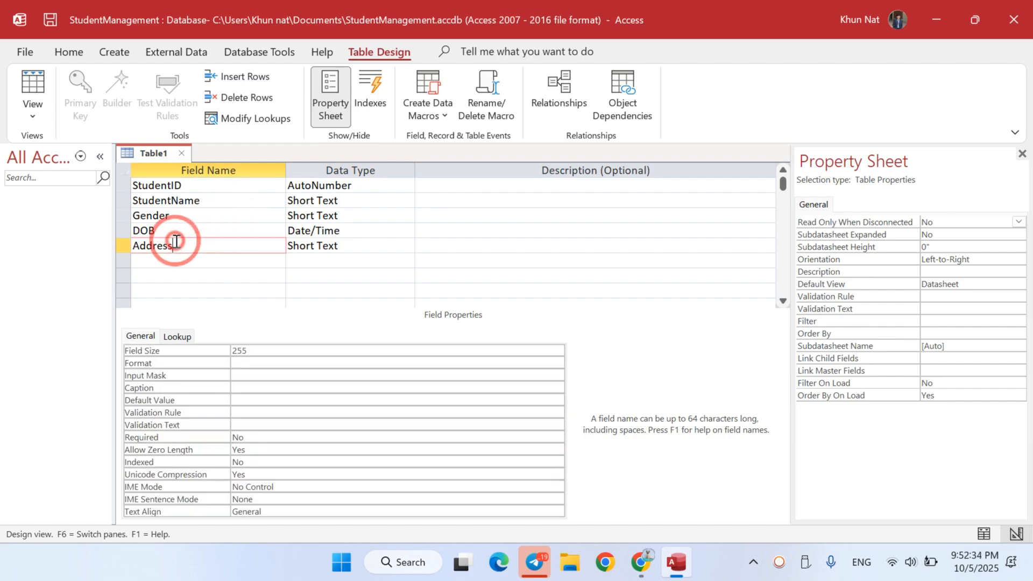
left_click_drag(176, 242, 95, 247)
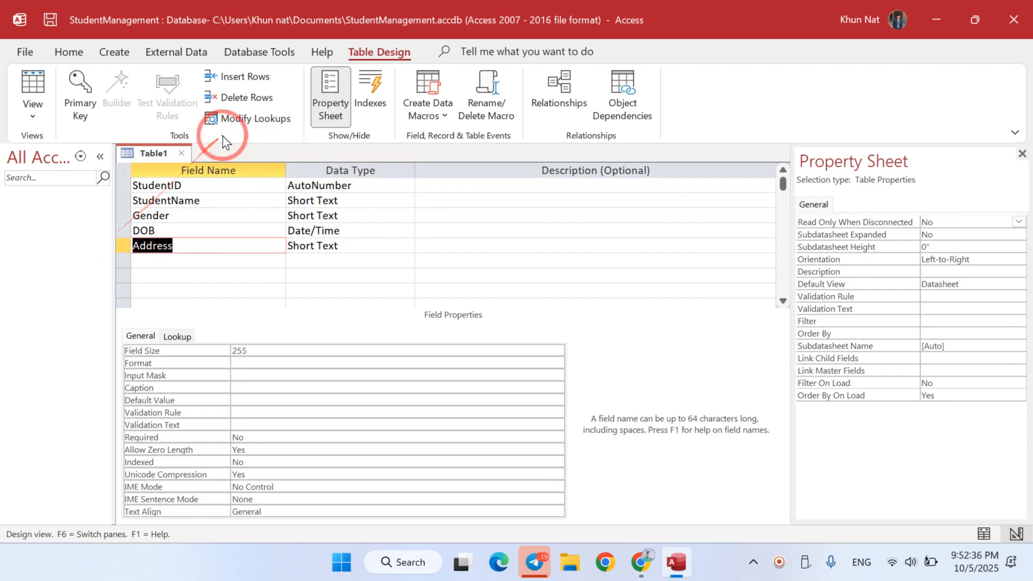
Step: Save the table as tblStudents, declining the automatic creation of a primary key
right_click(153, 156)
left_click(186, 162)
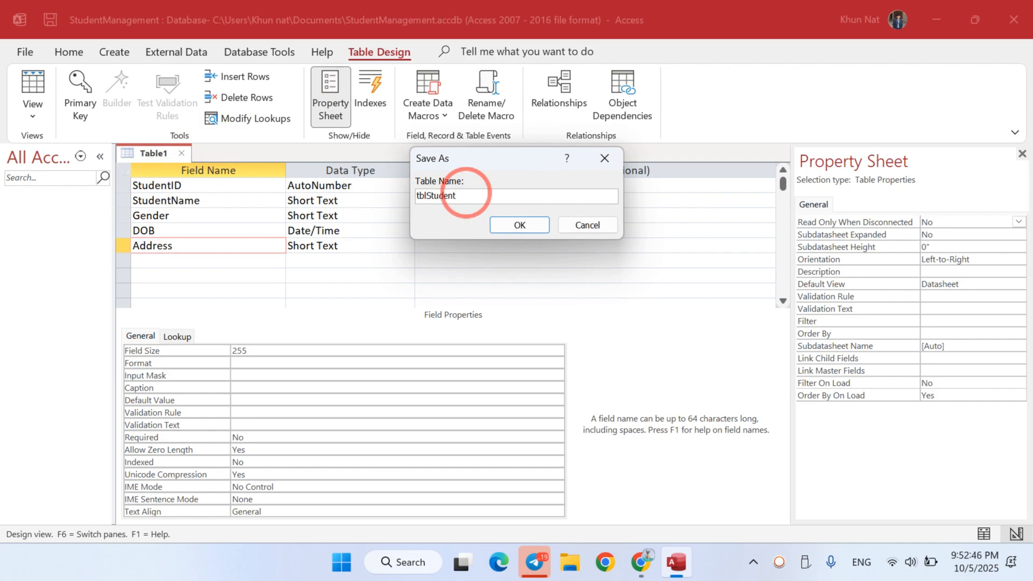
left_click(514, 224)
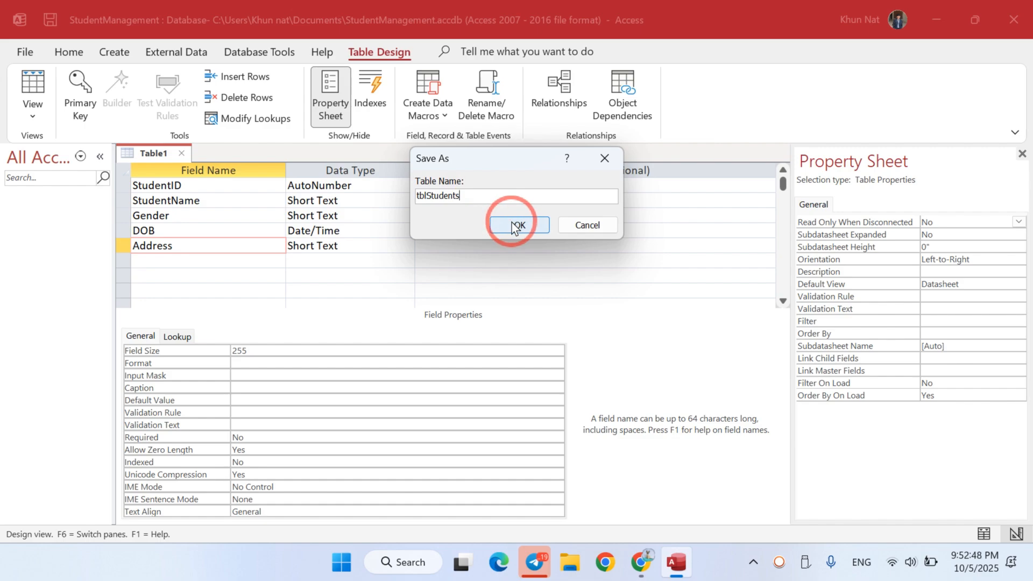
left_click(517, 337)
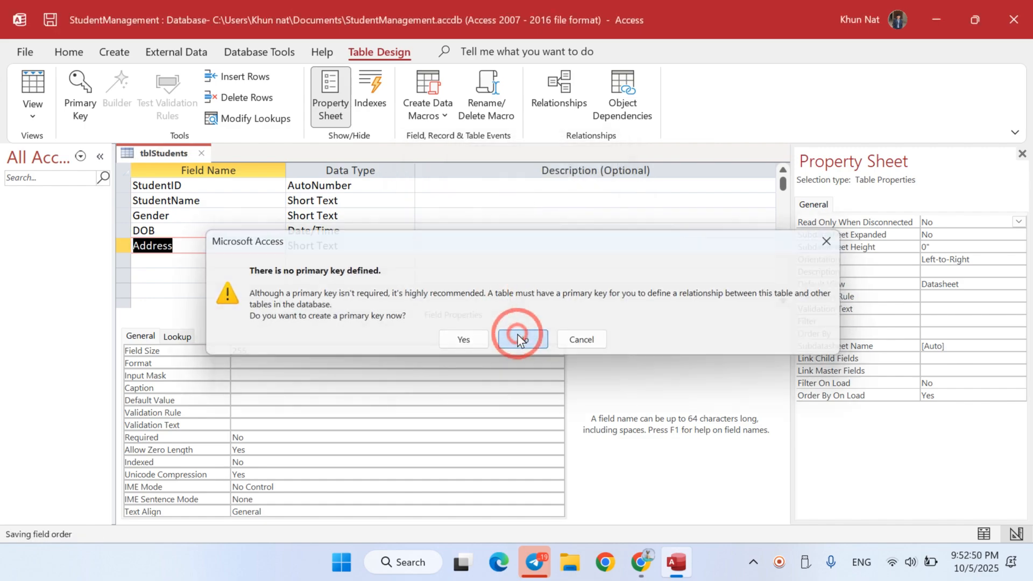
Step: Set the StudentID field as the primary key of the tblStudents table
left_click(183, 185)
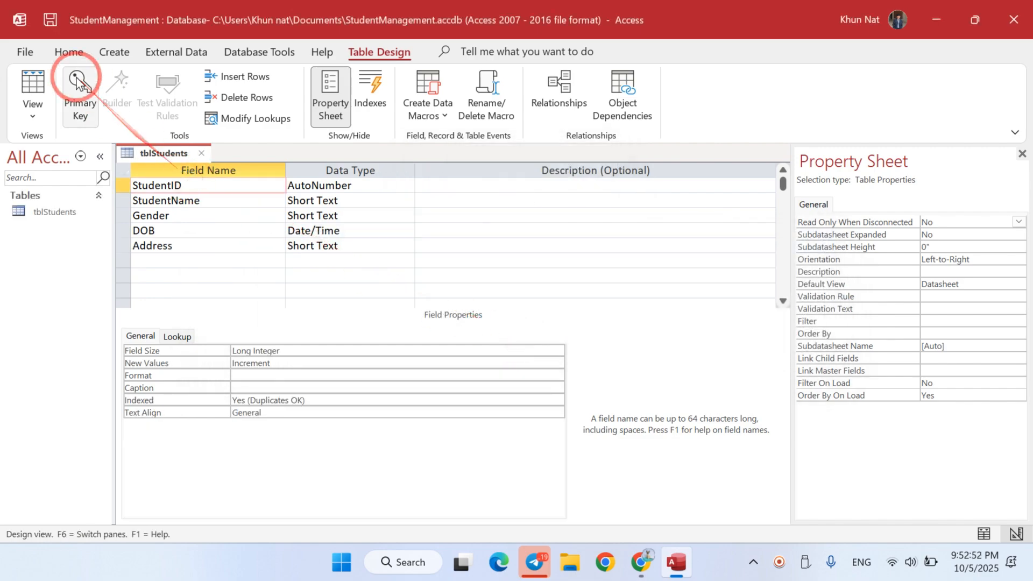
left_click(77, 82)
left_click(202, 199)
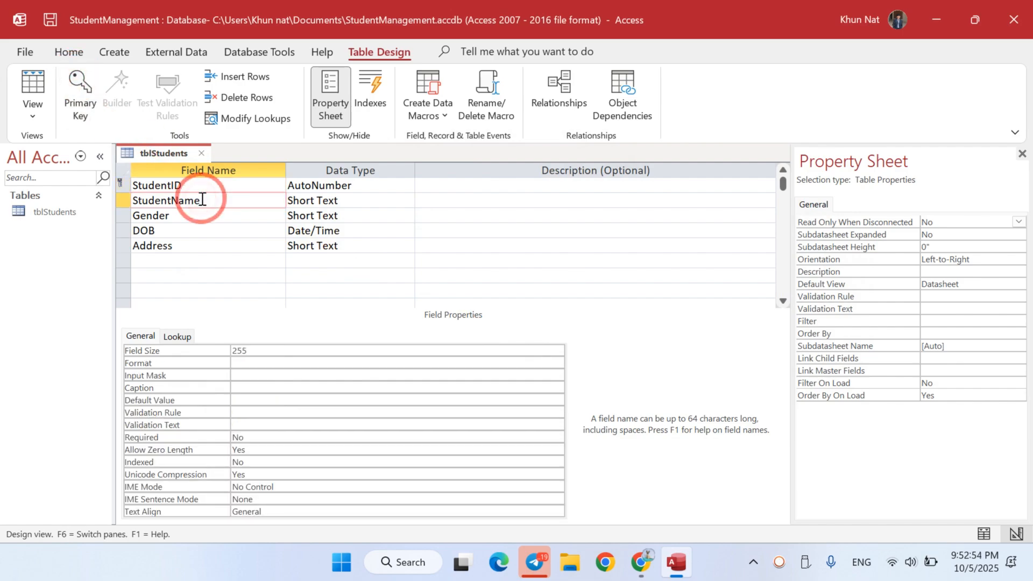
Step: Open the tblStudents datasheet and start the first record with the student's full name and the gender Male
left_click(33, 85)
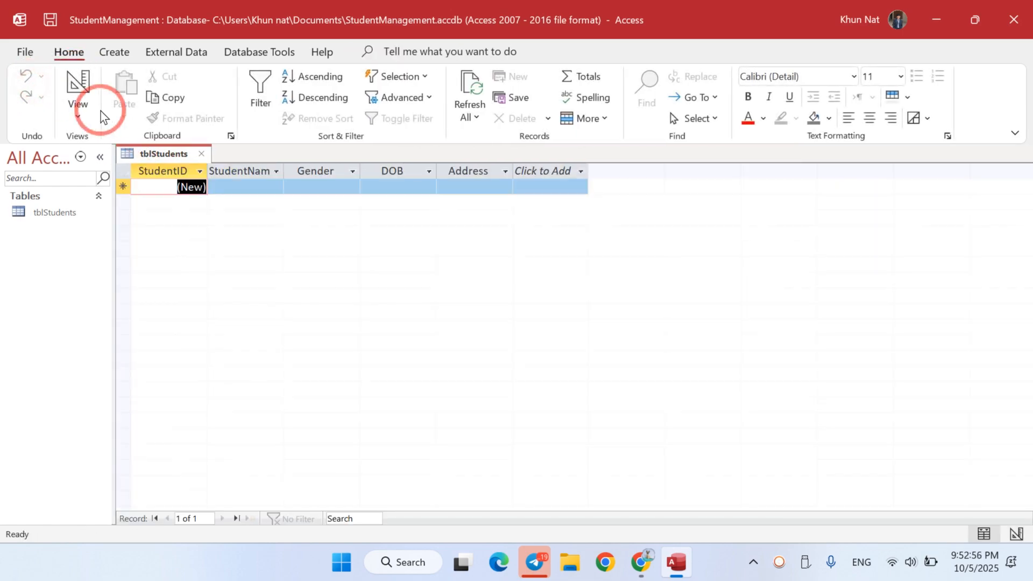
left_click(247, 188)
type("ds")
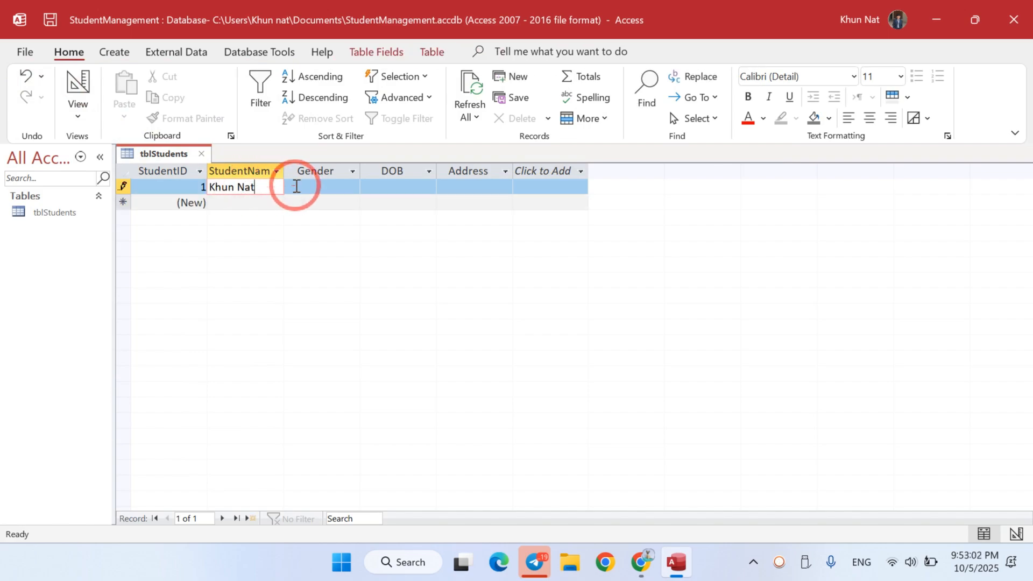
left_click(294, 187)
type("Male")
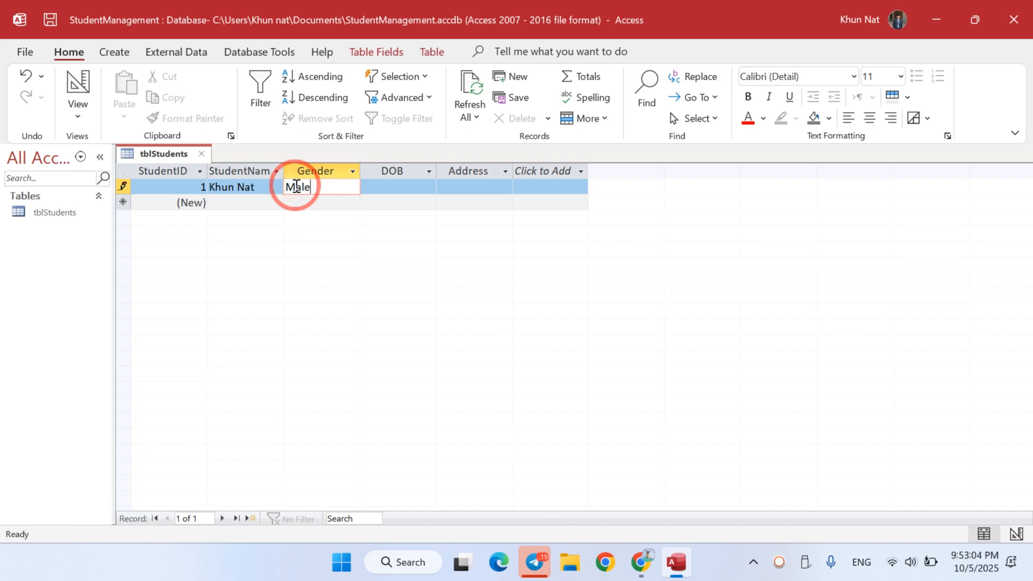
Step: Complete the first record with the student's date of birth and address, and close the tblStudents table
left_click(398, 187)
left_click(444, 187)
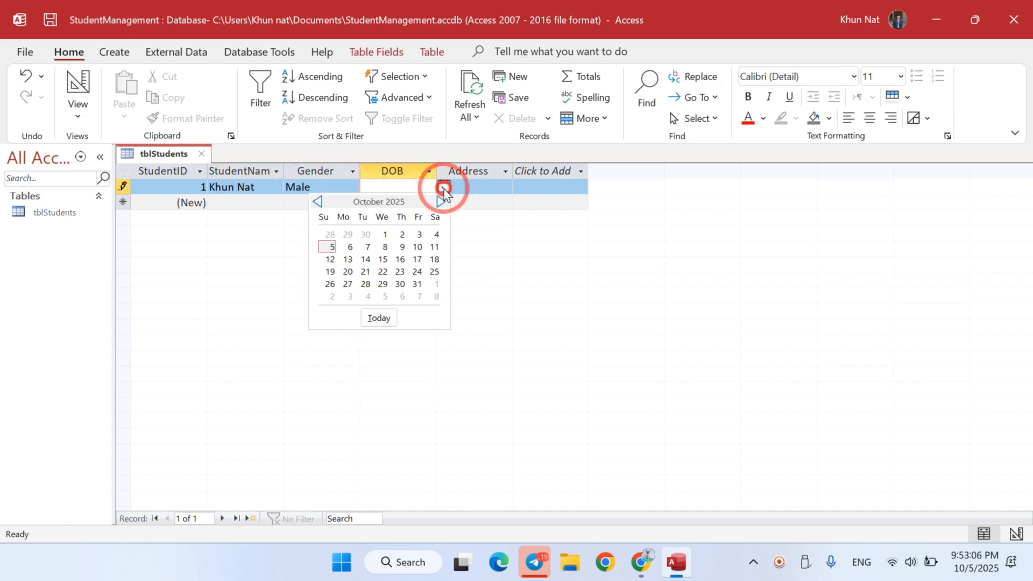
left_click(384, 234)
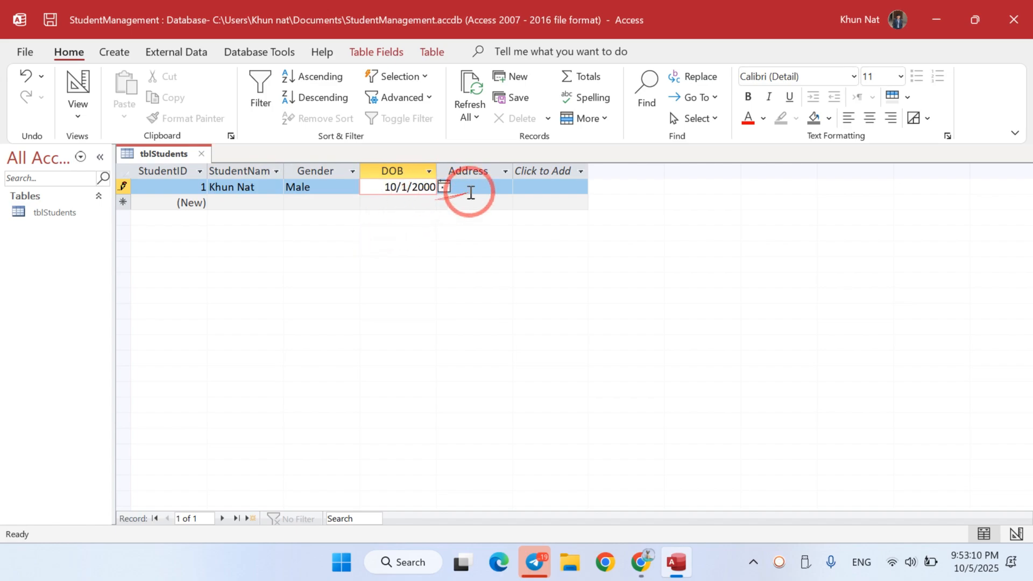
left_click(485, 187)
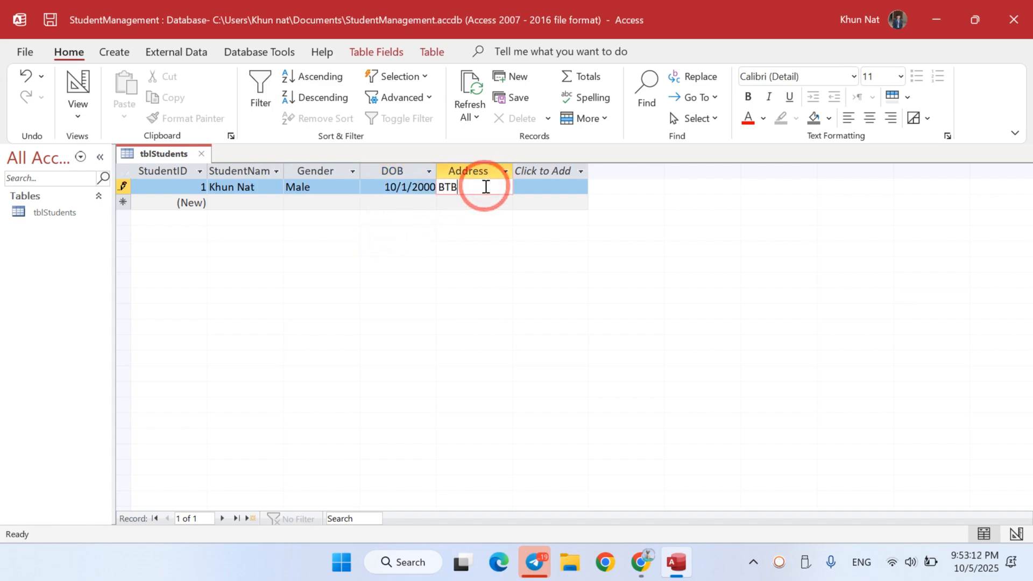
left_click(415, 201)
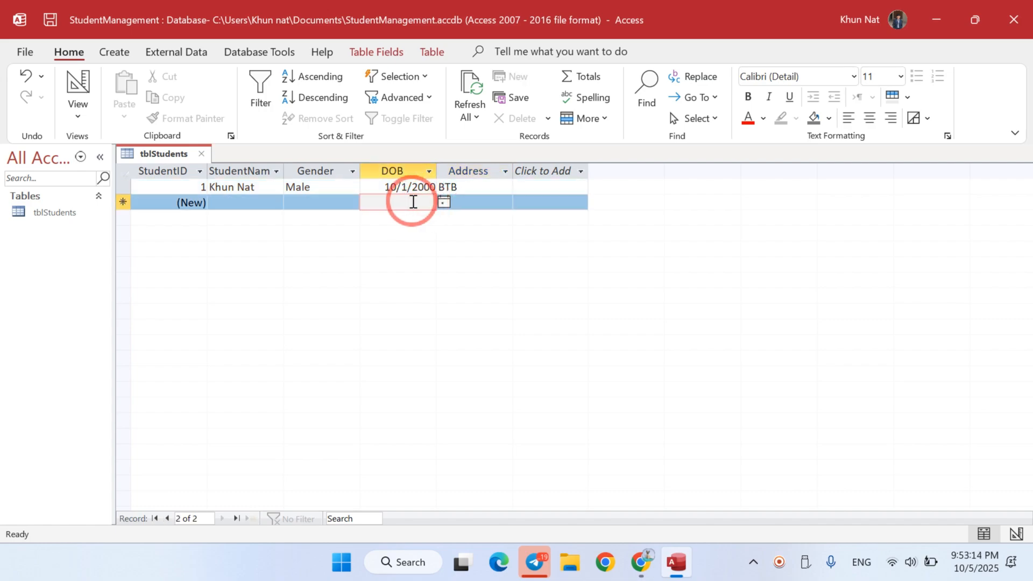
left_click(204, 155)
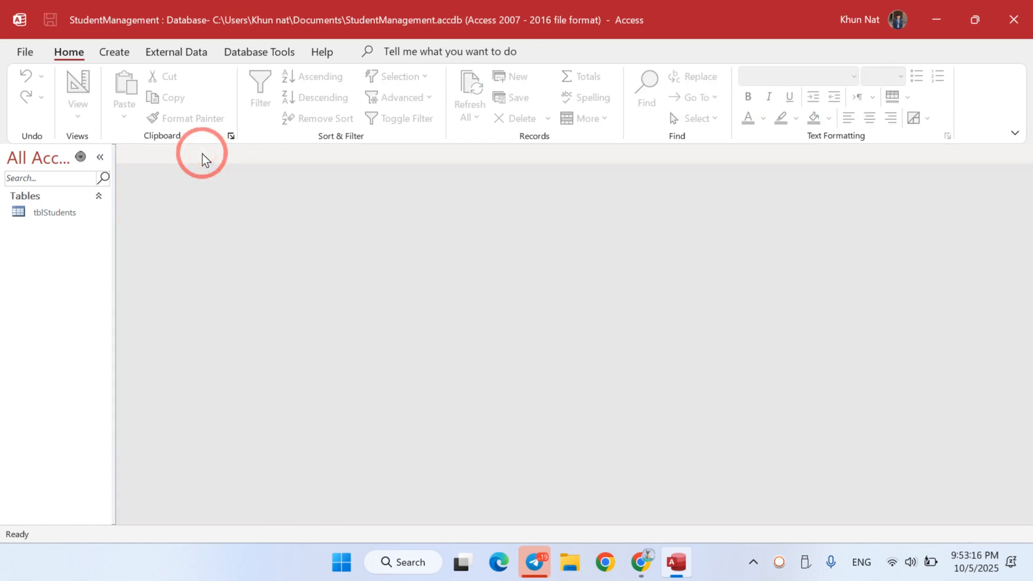
Step: Create a split form based on the tblStudents table and display it in Form View
left_click(35, 212)
left_click(114, 51)
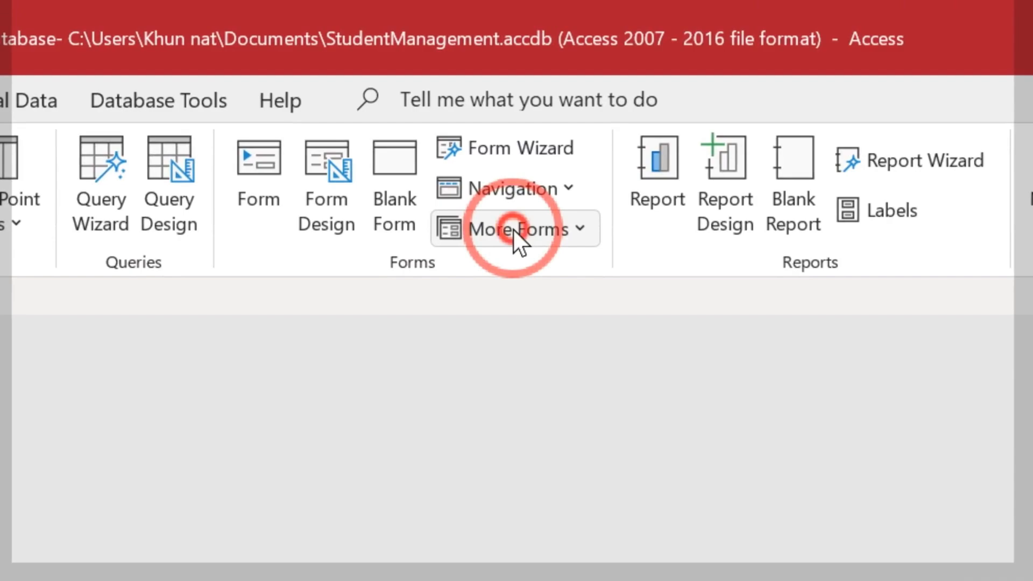
left_click(442, 118)
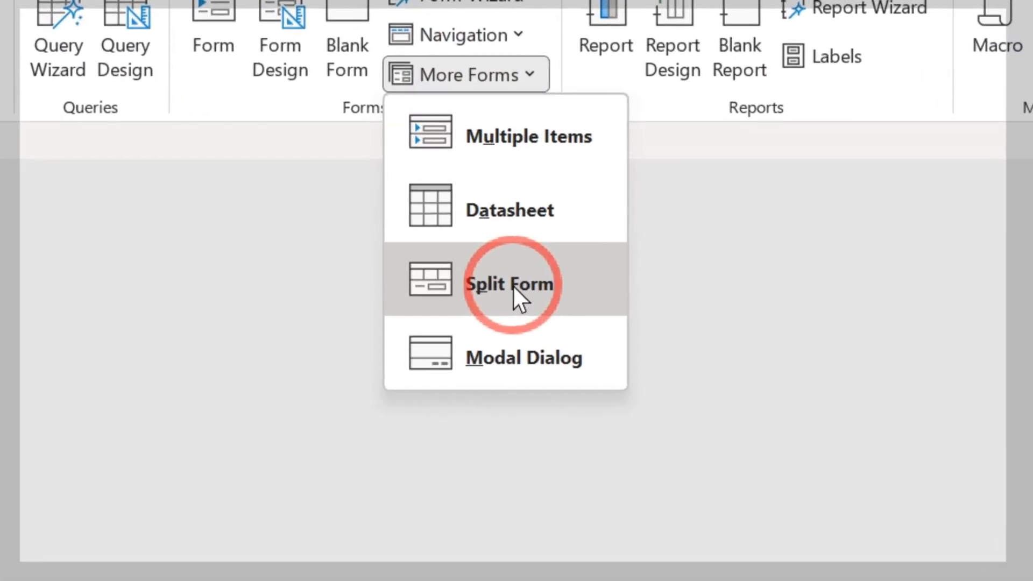
left_click(468, 230)
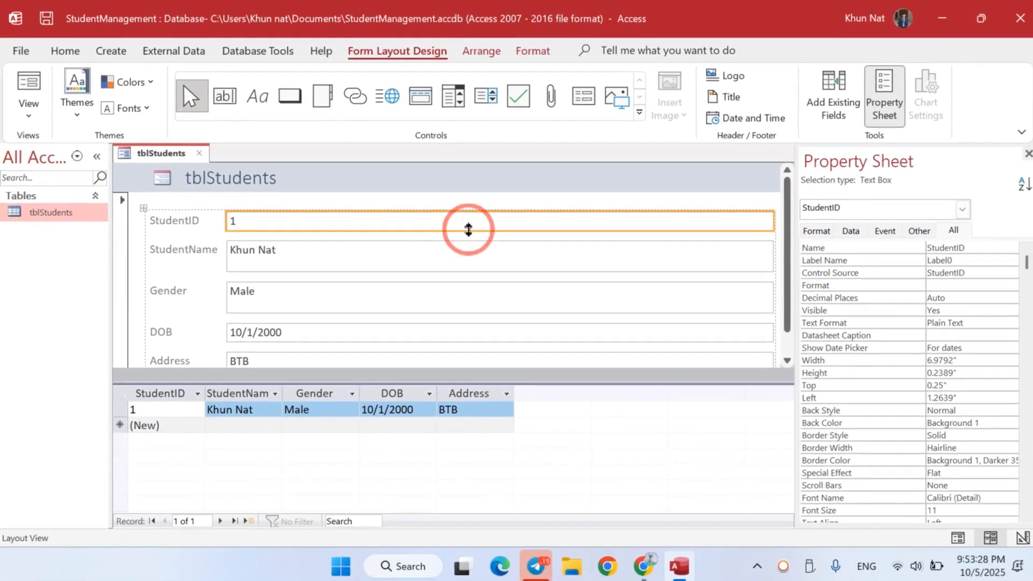
left_click(391, 214)
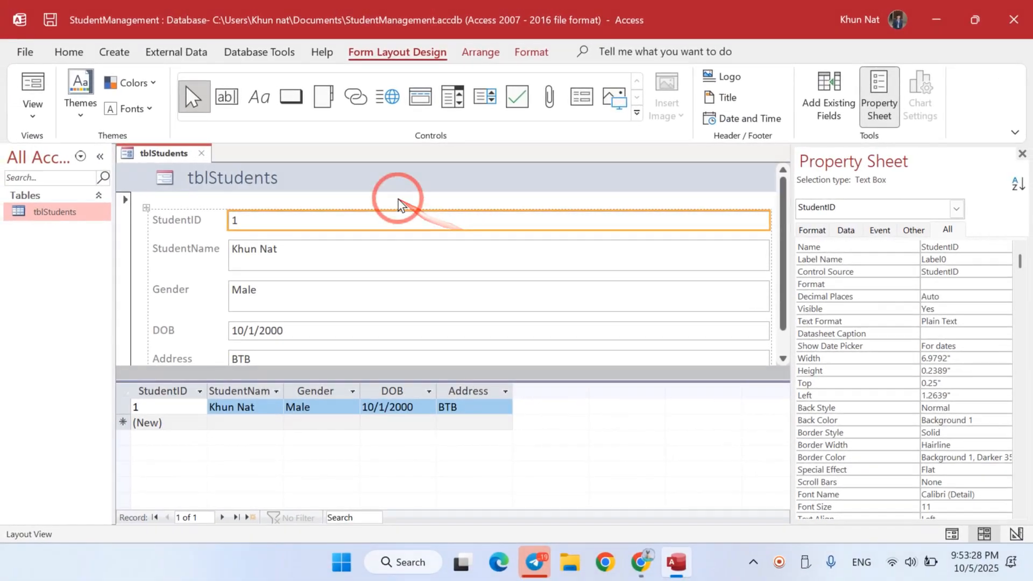
left_click(952, 533)
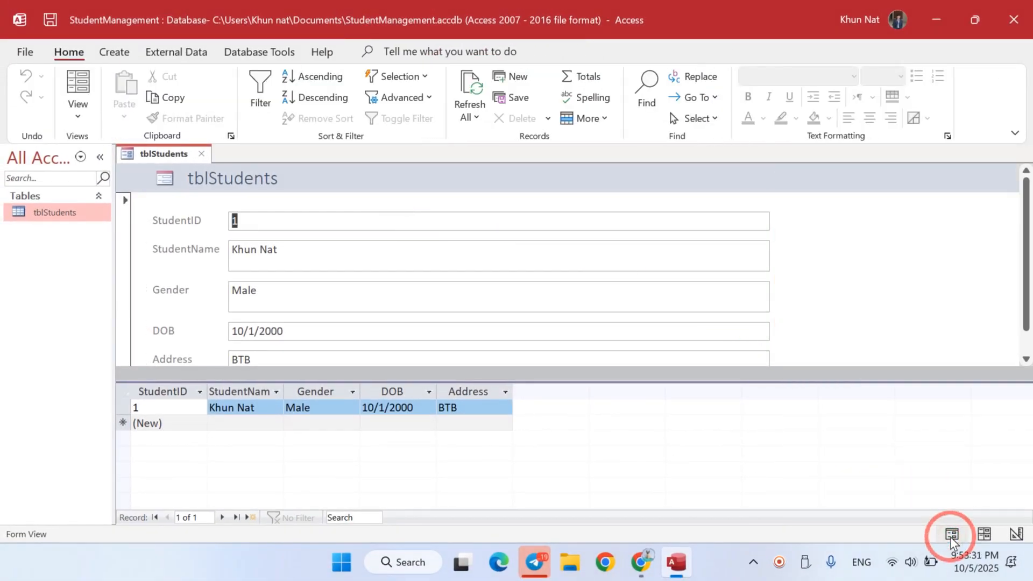
Step: Open the split form in Design View and show all properties of the whole form
right_click(841, 270)
left_click(868, 325)
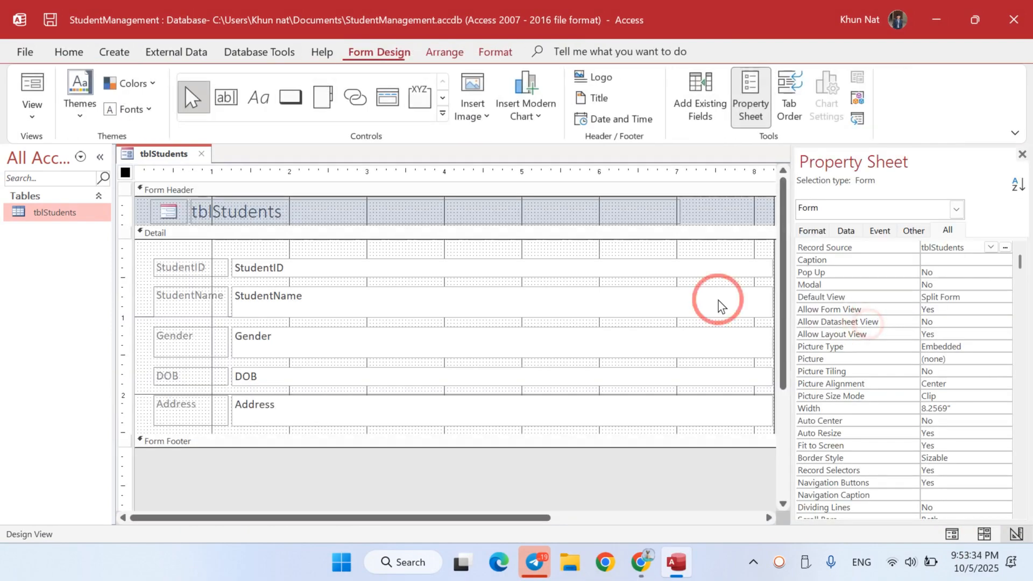
left_click(125, 172)
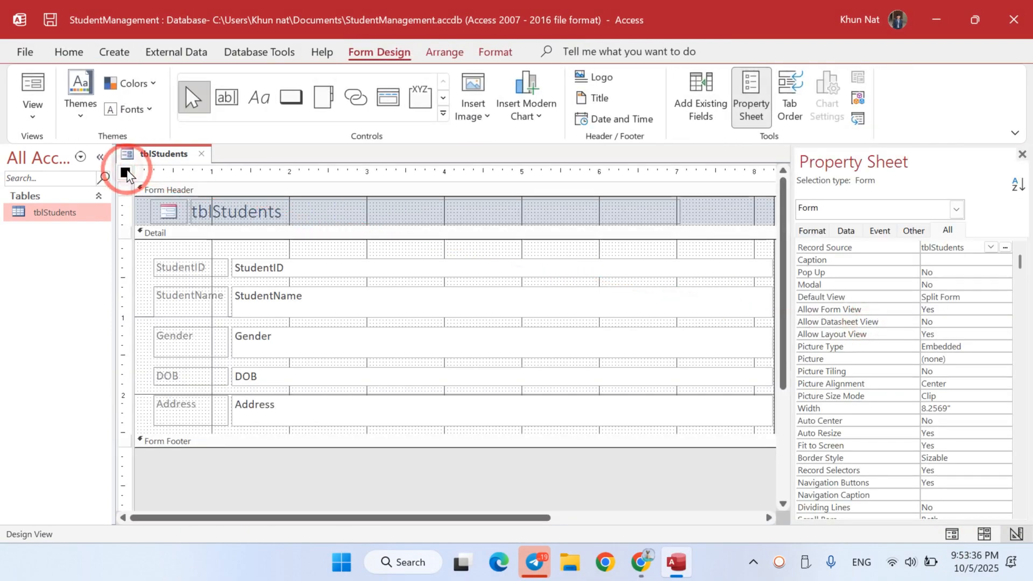
left_click(956, 209)
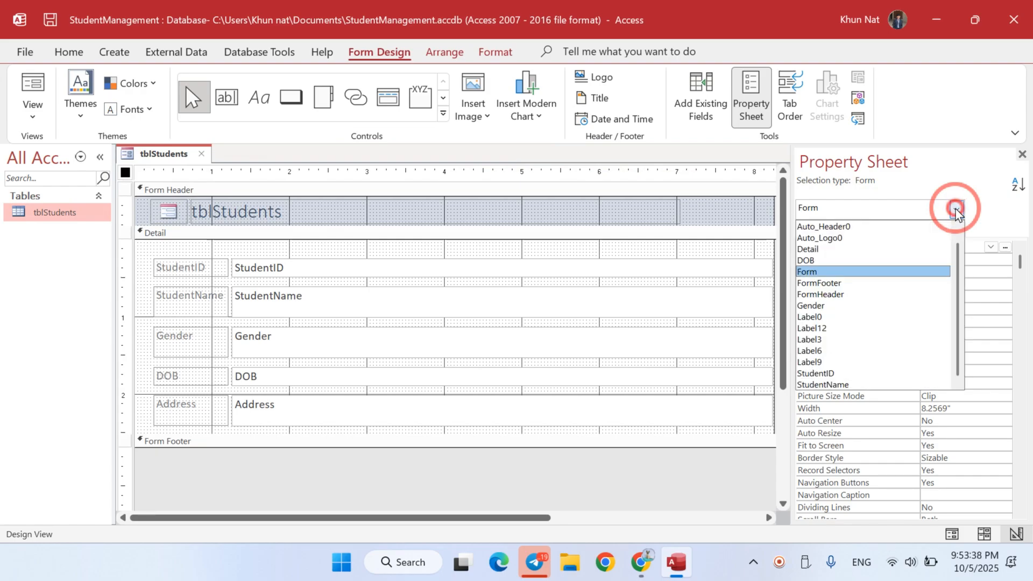
left_click(887, 271)
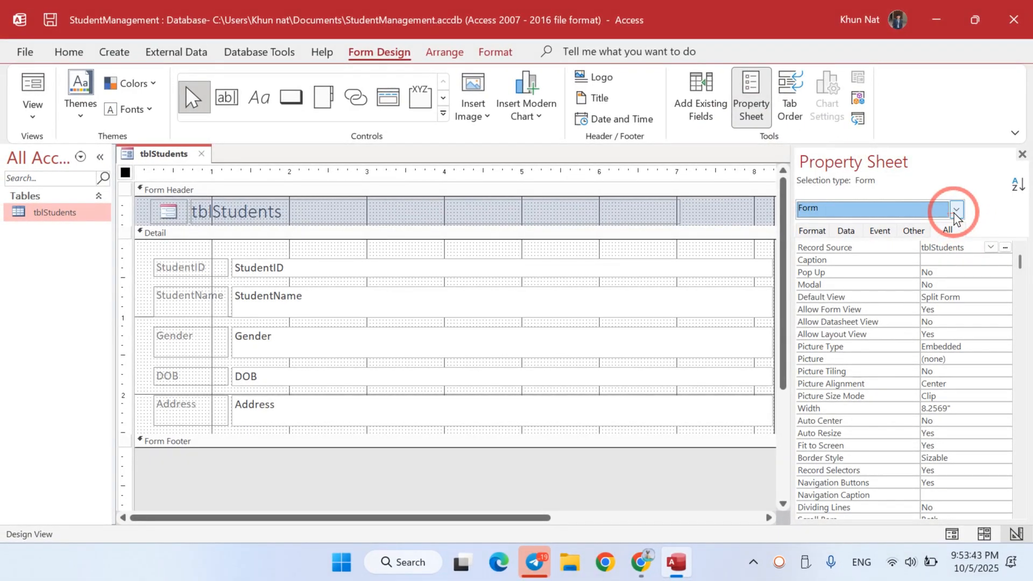
left_click(955, 213)
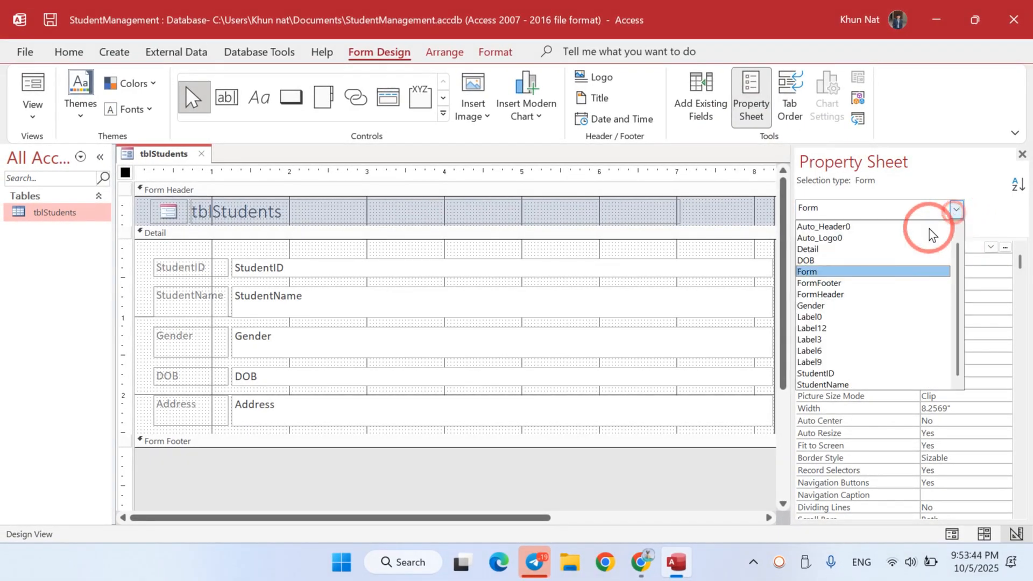
left_click(876, 271)
left_click(950, 231)
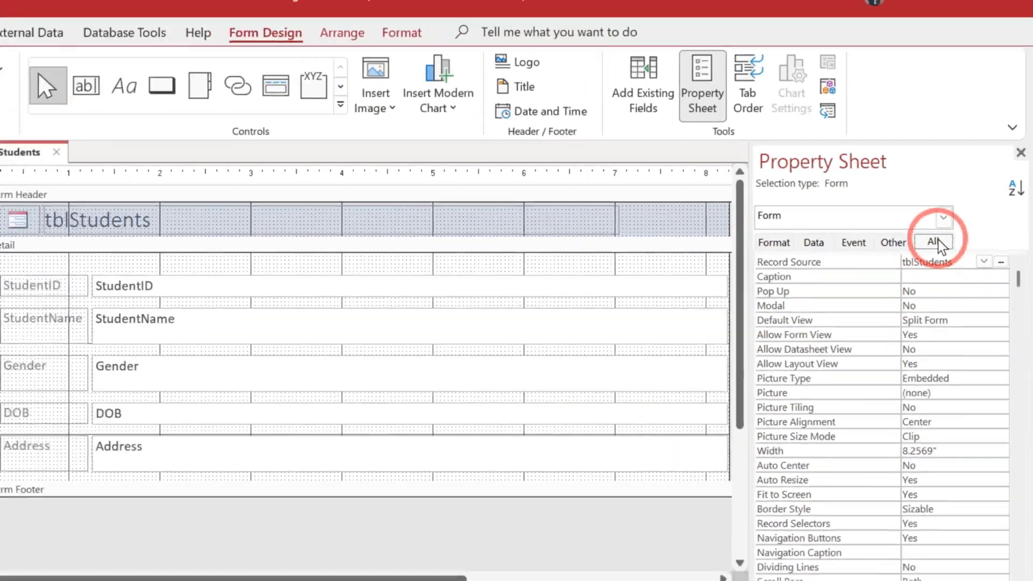
Step: Set the form's Pop Up property to Yes
left_click(955, 248)
left_click(955, 273)
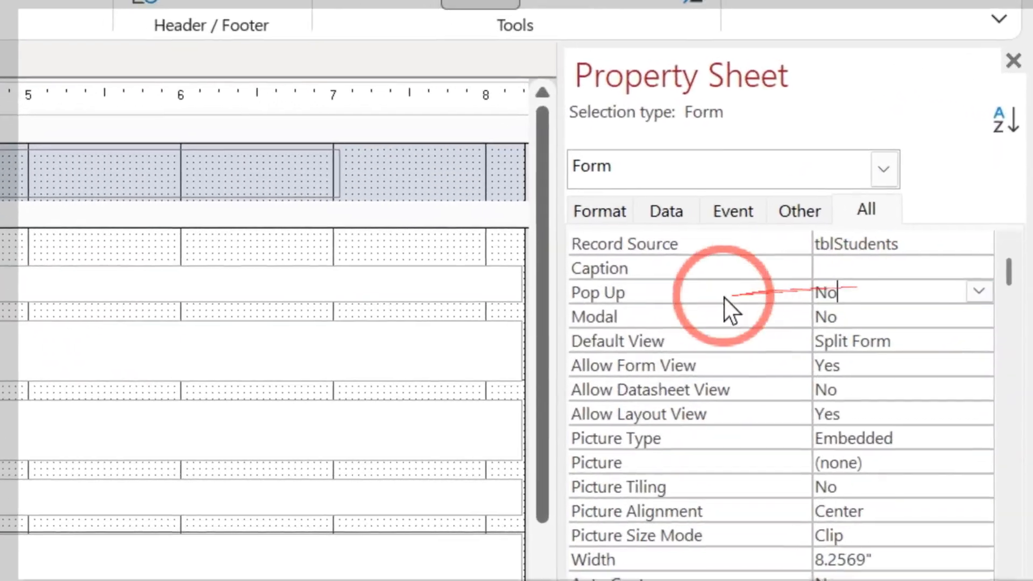
left_click(704, 292)
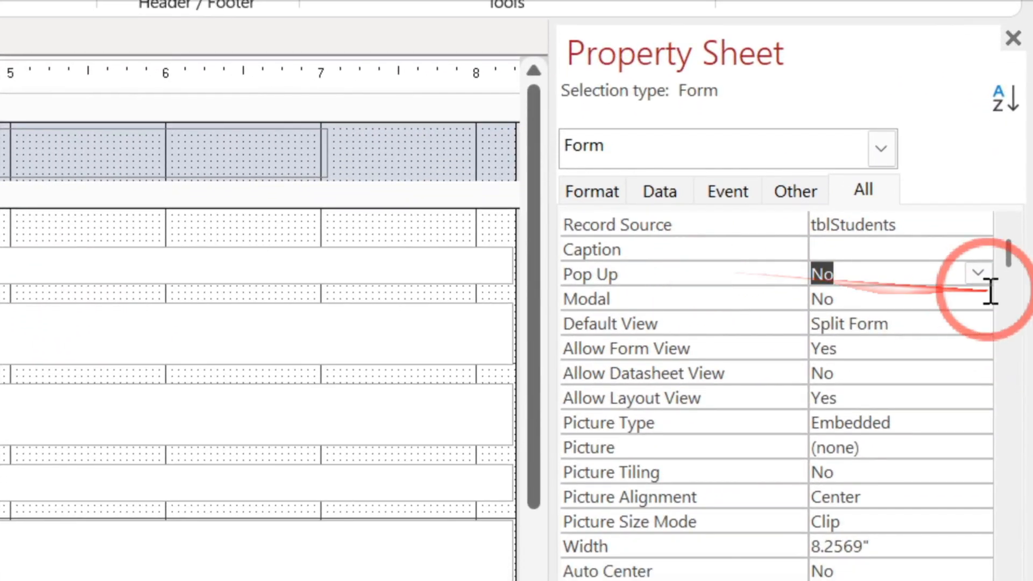
left_click(978, 289)
left_click(922, 315)
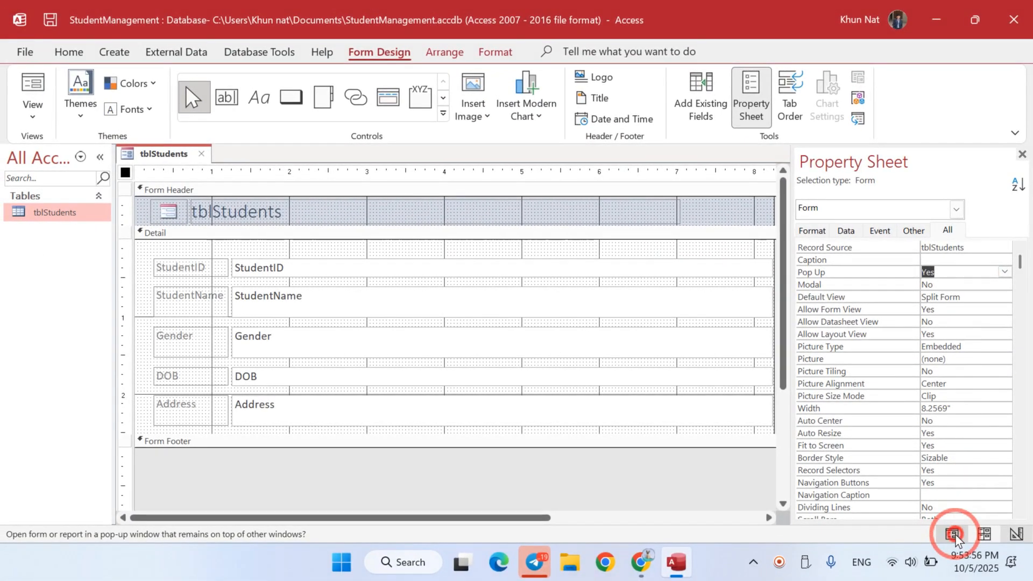
Step: Preview the form as a pop-up window, move it upward, and return to Design View
left_click(954, 534)
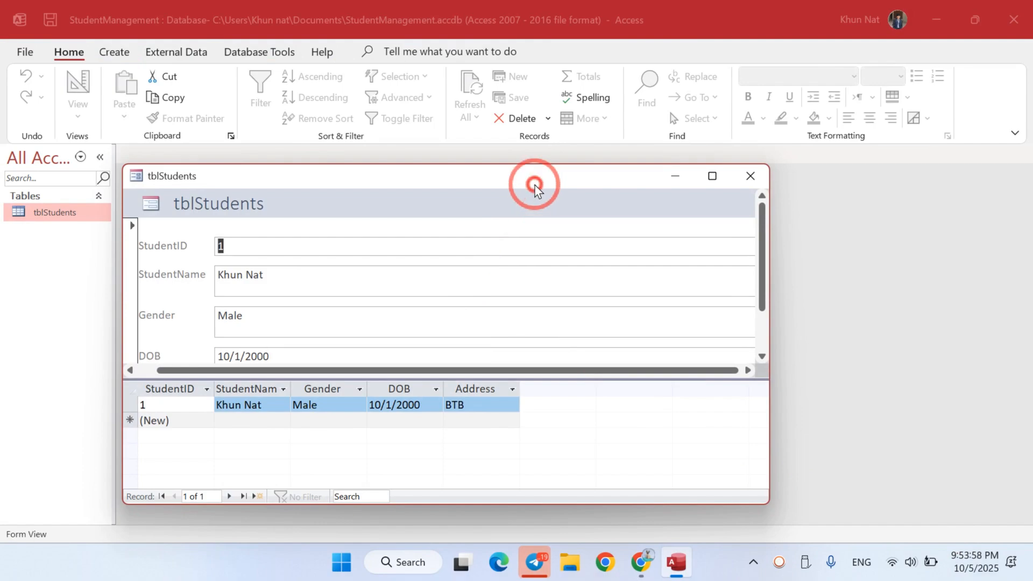
left_click_drag(535, 186, 606, 92)
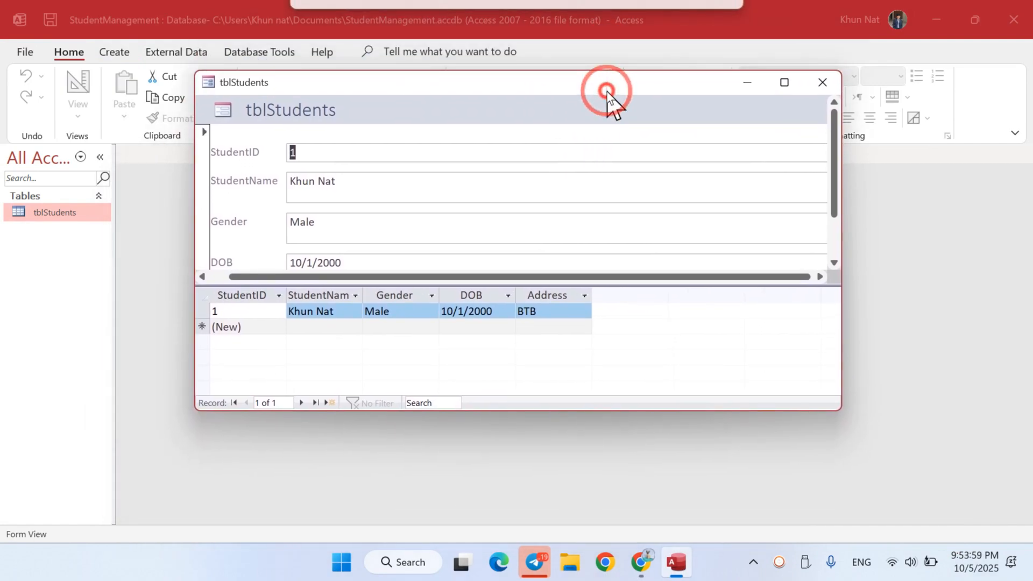
right_click(559, 132)
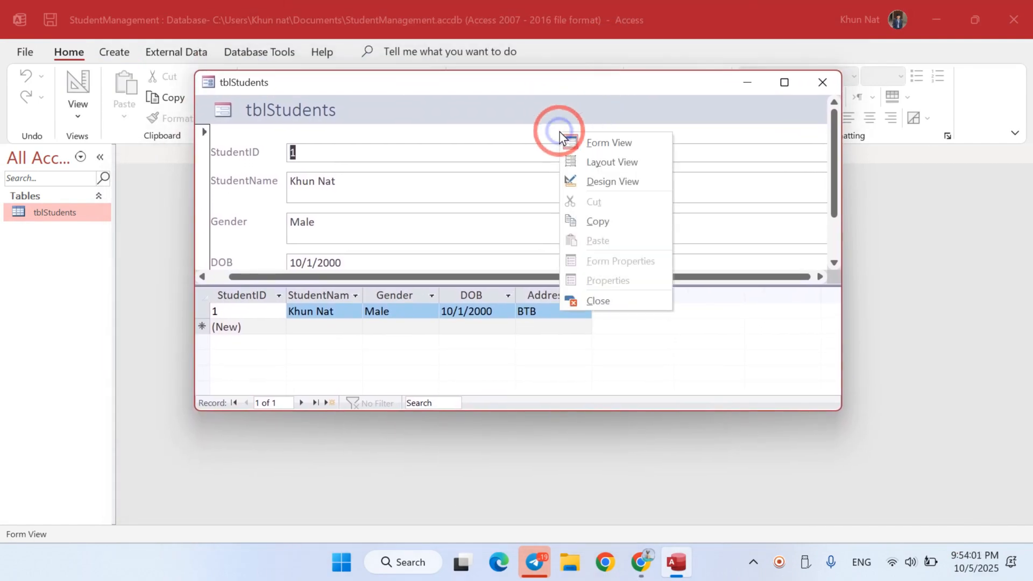
left_click(582, 180)
Step: Narrow the StudentID, StudentName, Gender, DOB and Address text boxes together to about 2.6 inches wide
left_click_drag(574, 250, 603, 414)
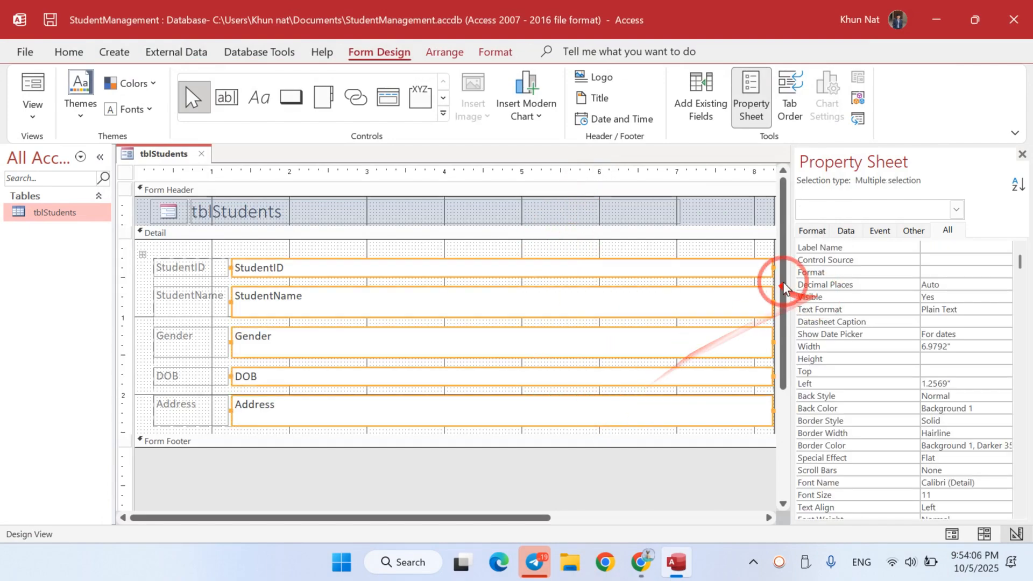
left_click(771, 267)
left_click_drag(469, 279, 434, 277)
left_click(547, 320)
left_click(557, 348)
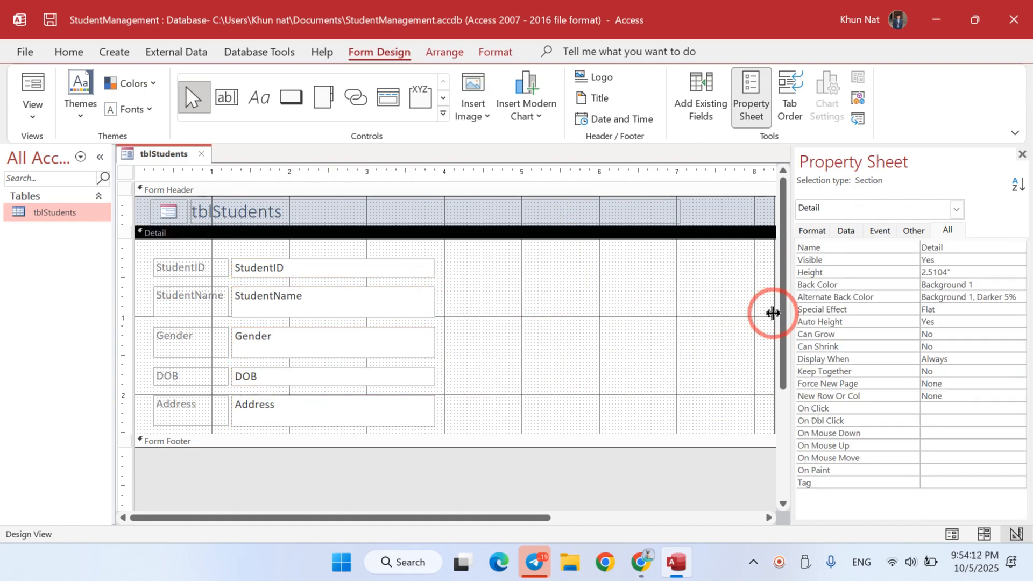
Step: Reduce the form's overall width to about 7.6 inches
left_click_drag(775, 314, 721, 314)
left_click(618, 306)
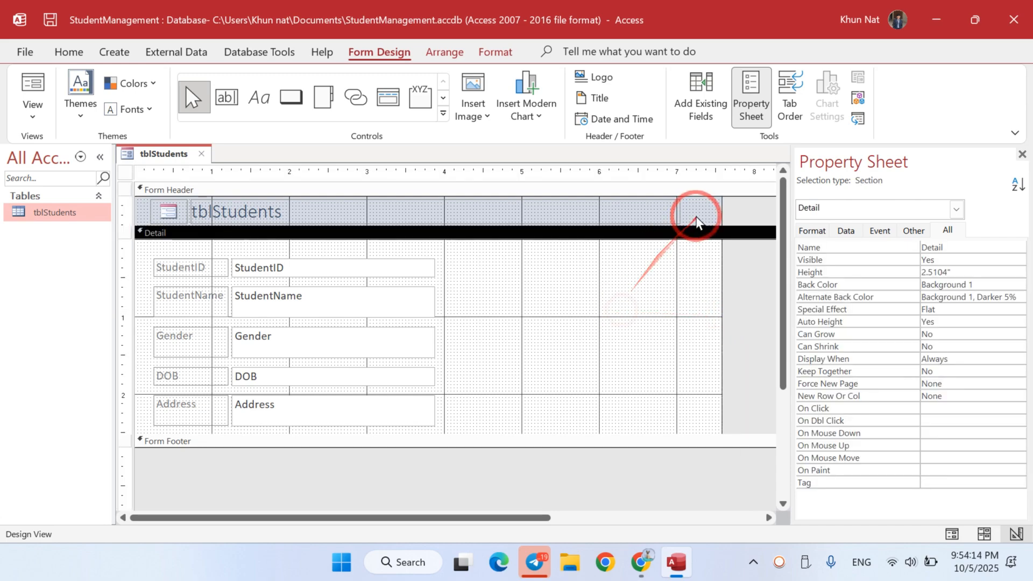
left_click(694, 216)
mouse_move(695, 215)
left_mouse_down()
mouse_move(634, 212)
mouse_move(704, 205)
left_mouse_up()
Step: Select all controls in the form header and detail sections and set their font to Times New Roman
left_click_drag(533, 423, 159, 195)
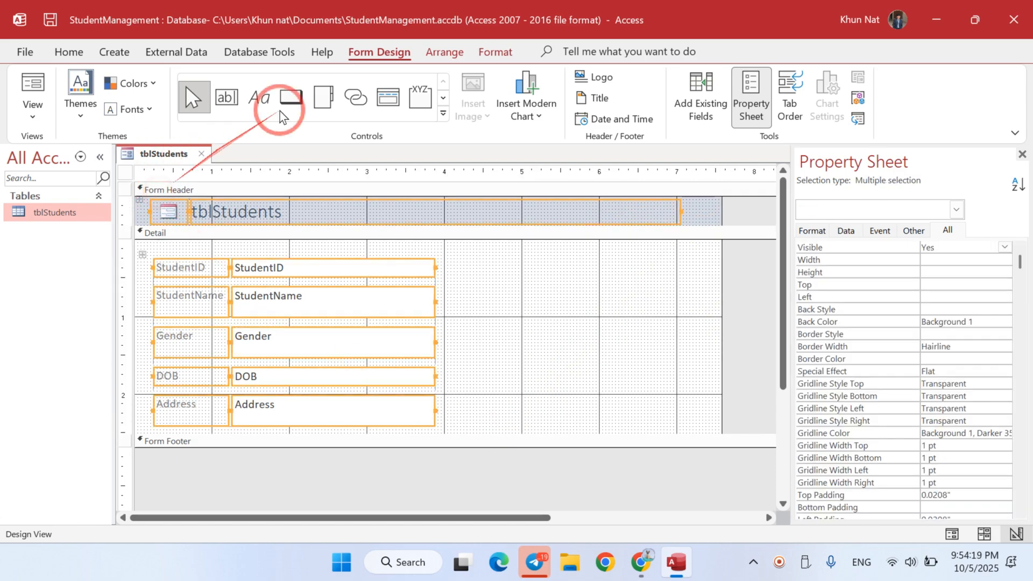
left_click(494, 54)
left_click(183, 79)
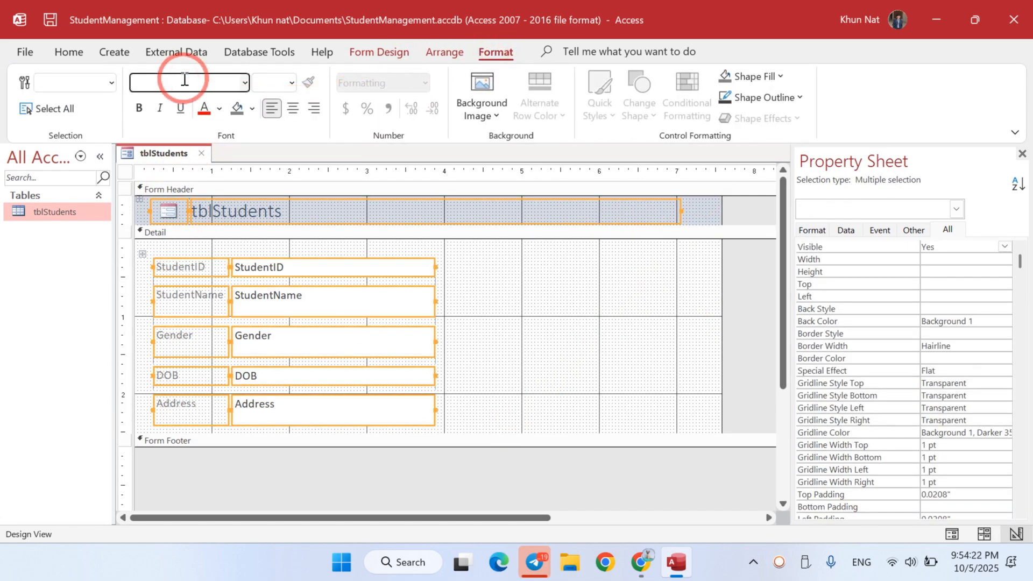
type("Times New Roman")
key("Return")
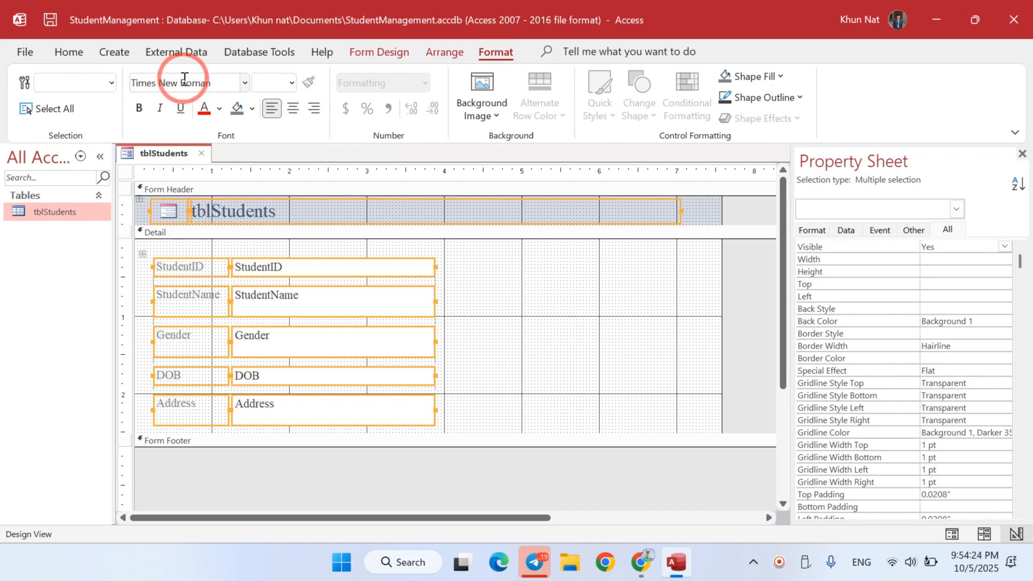
Step: Set the font color of the selected header and detail controls to black and deselect them
left_click(219, 109)
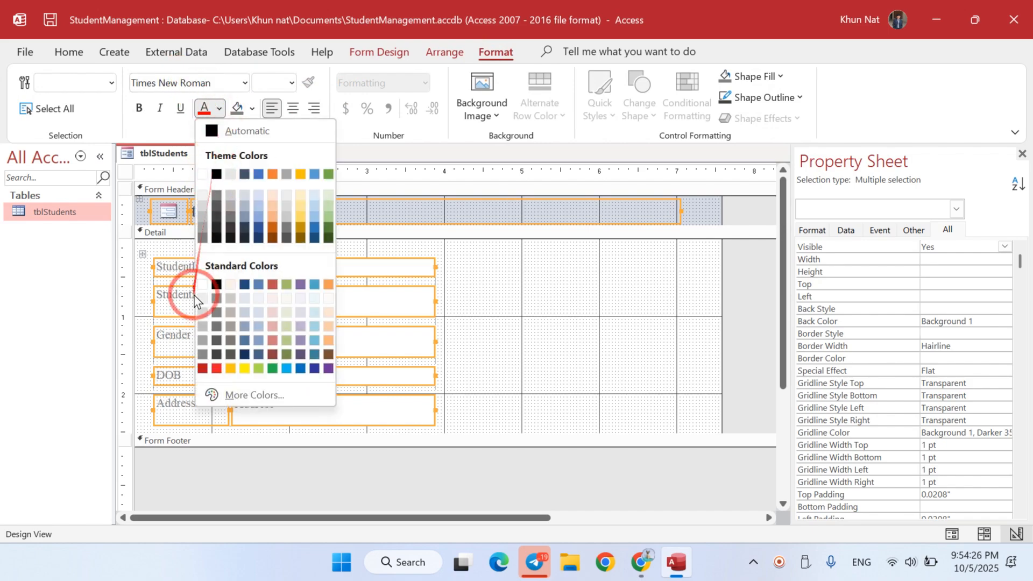
left_click(216, 284)
left_click(525, 311)
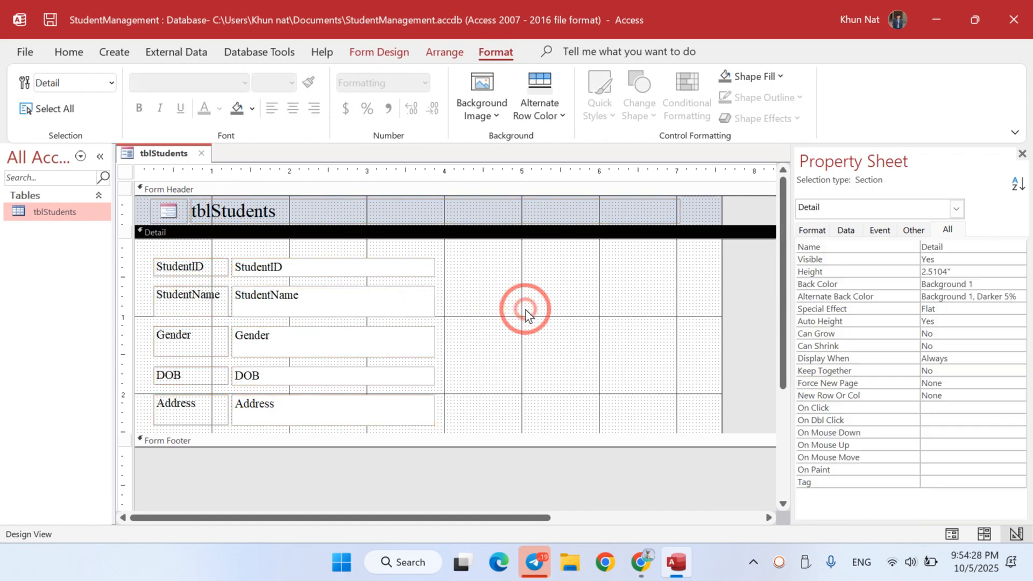
Step: Fill the form header section with the dark red standard color
left_click(318, 221)
left_click(301, 209)
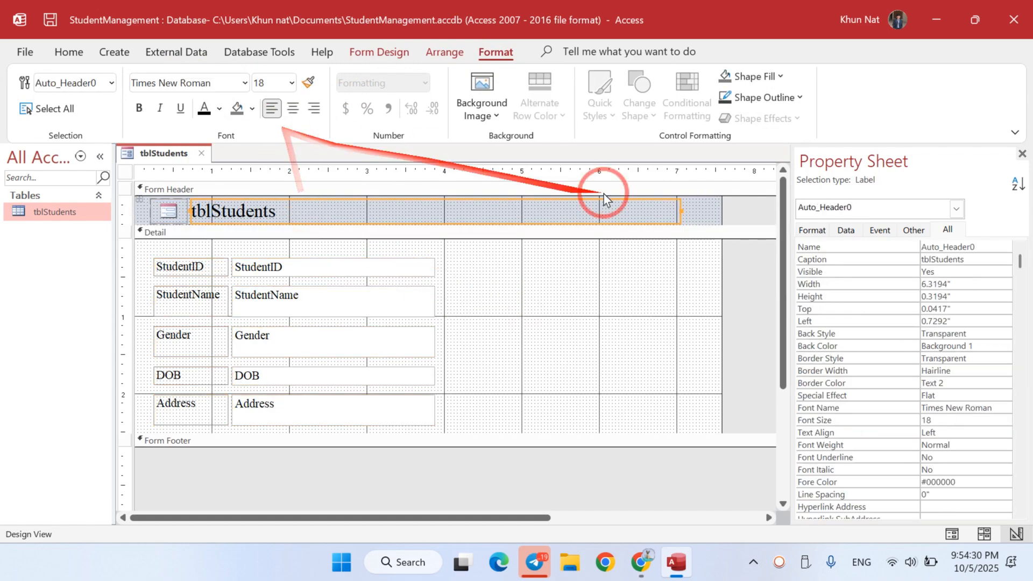
left_click(702, 208)
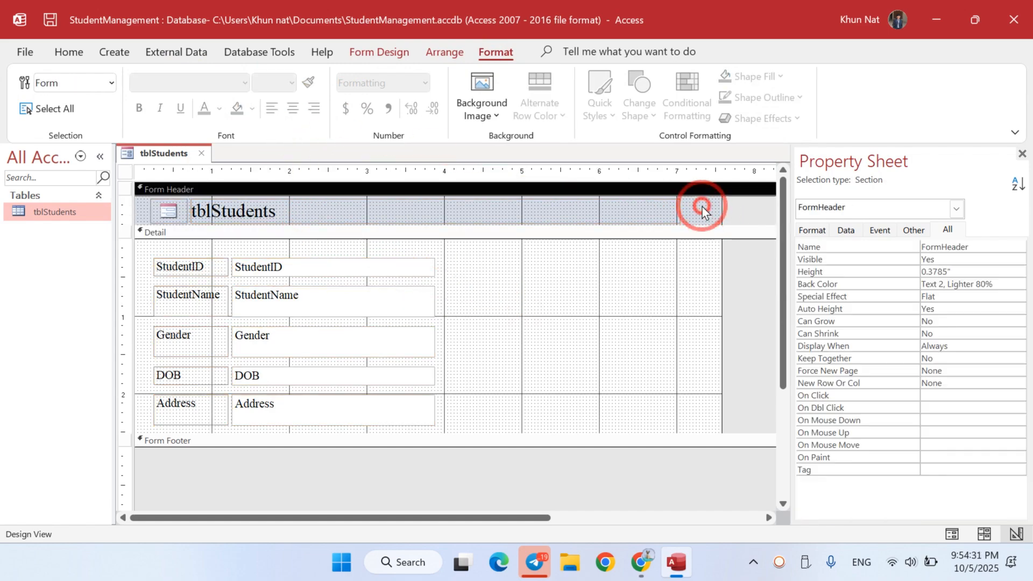
left_click(252, 108)
left_click(235, 369)
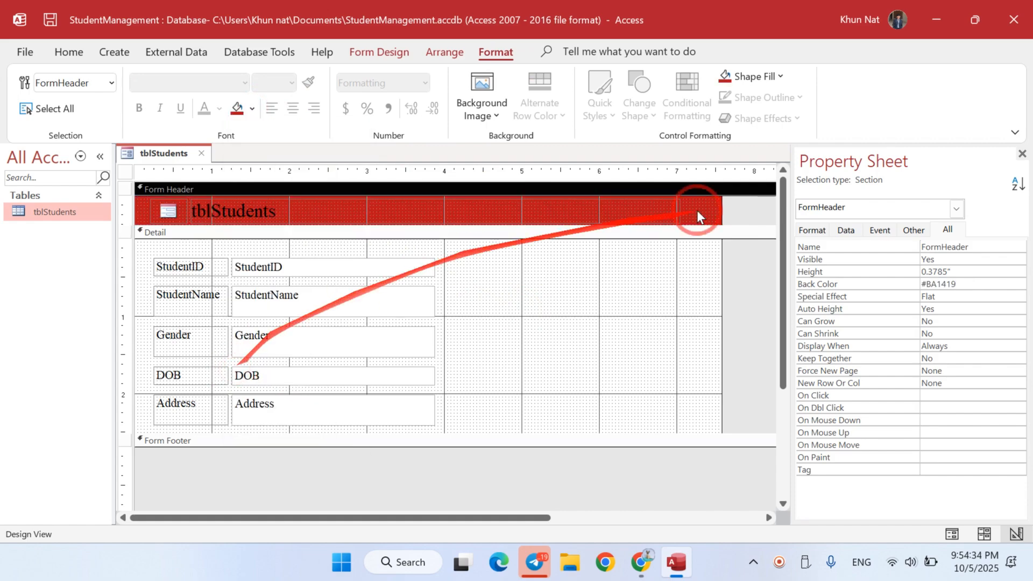
Step: Set the font color of the form header's title label to white
left_click_drag(721, 206, 212, 188)
left_click(220, 107)
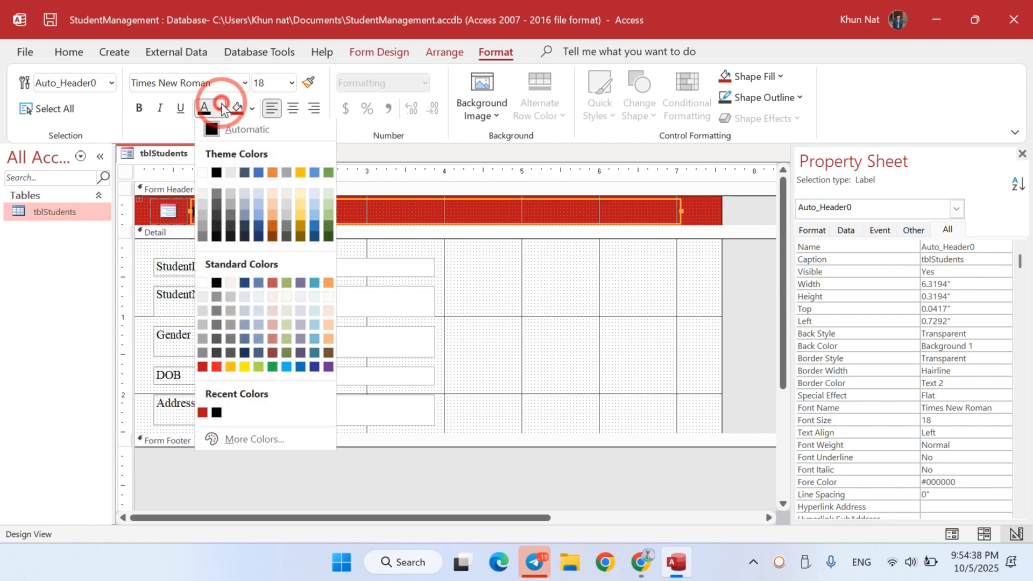
left_click(203, 175)
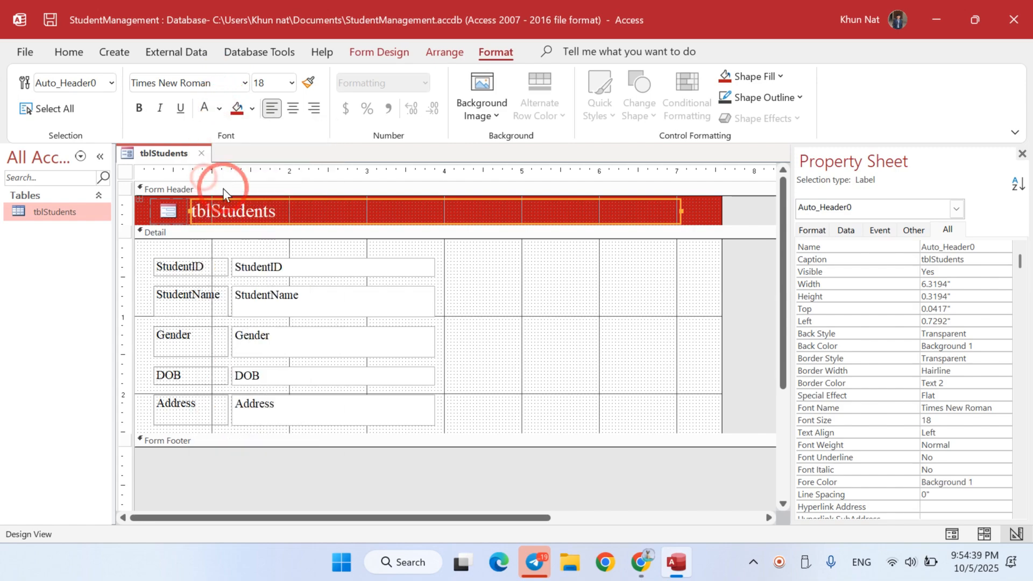
Step: Replace the form header's title text with "Student Management" and deselect the label
left_click(287, 218)
left_click_drag(300, 211, 173, 209)
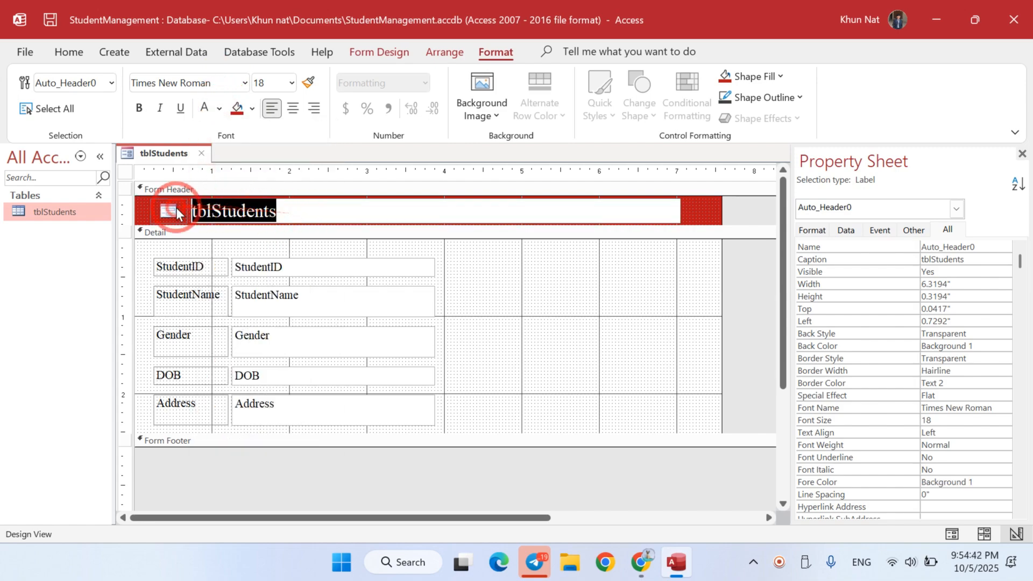
type("S")
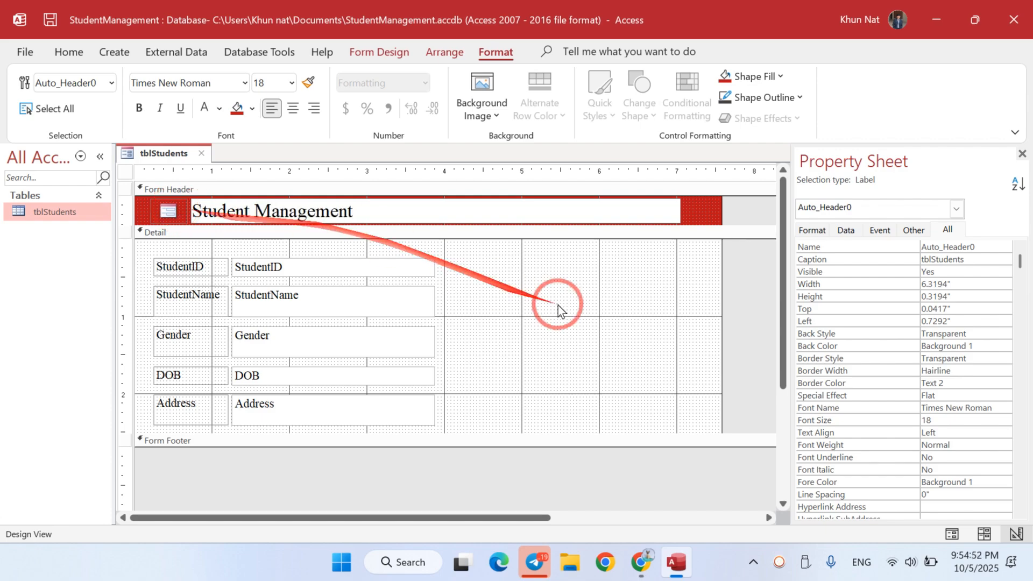
left_click(595, 310)
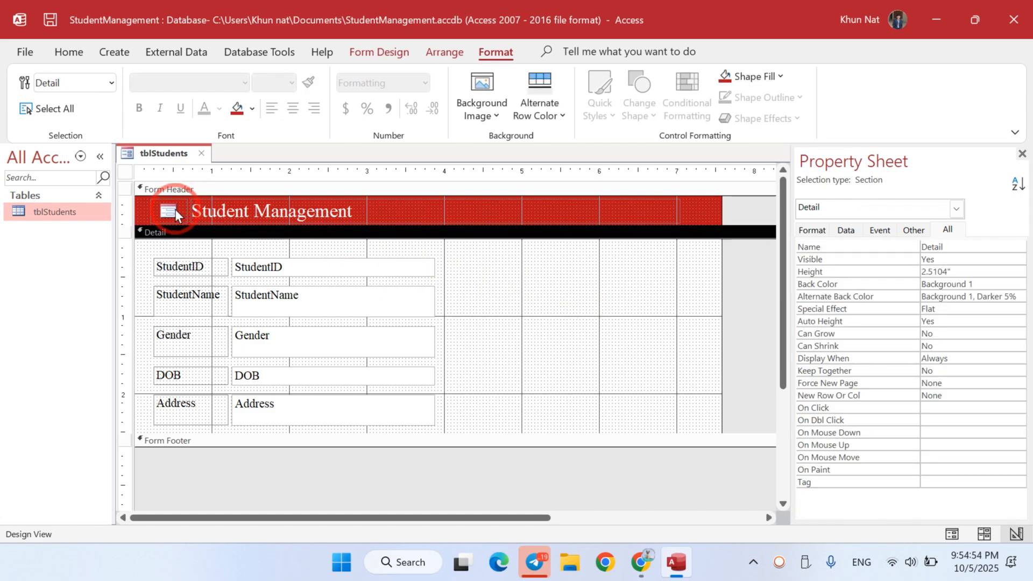
left_click(521, 286)
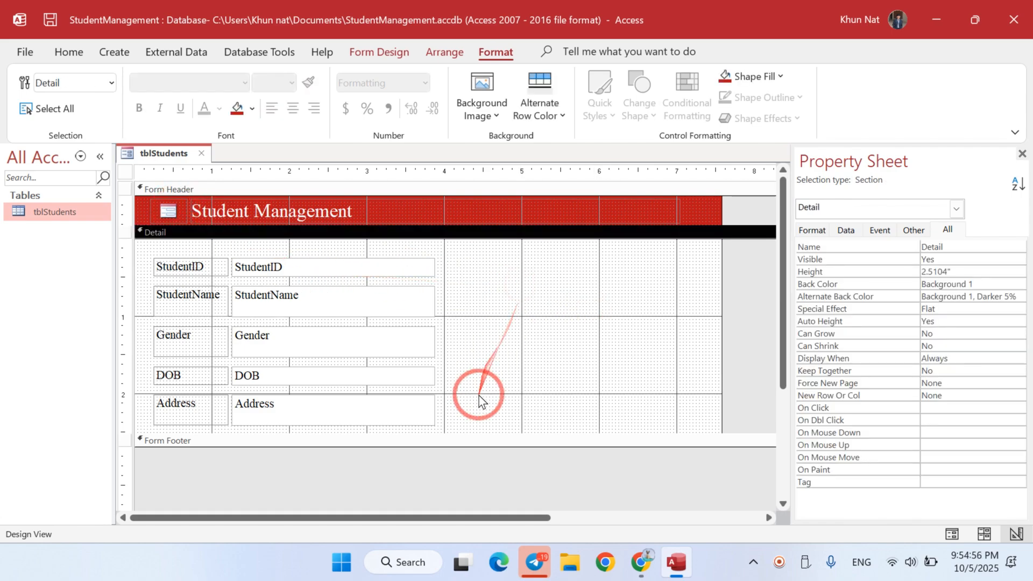
Step: Select the StudentID, StudentName, Gender, DOB and Address text boxes together and set their height to 0.3 inches
left_click(476, 412)
left_click_drag(464, 333, 193, 300)
left_click(464, 418)
left_click_drag(464, 417, 376, 264)
left_click(958, 346)
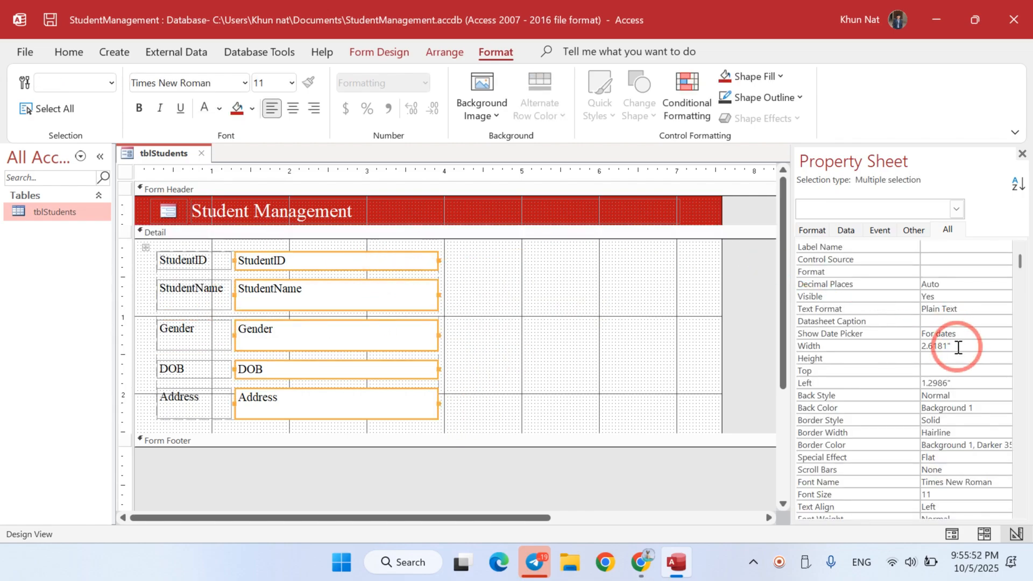
left_click(957, 361)
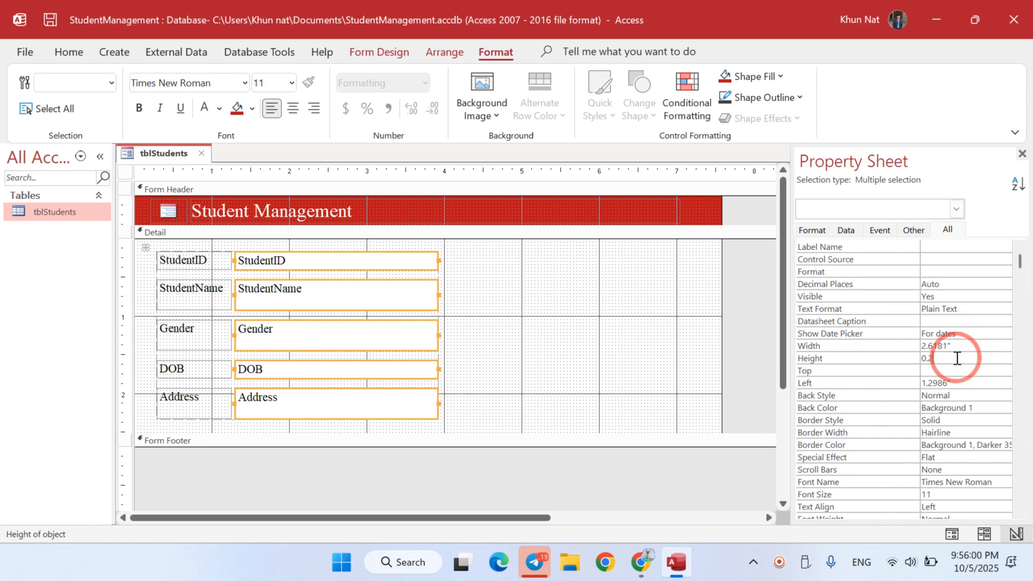
key("Return")
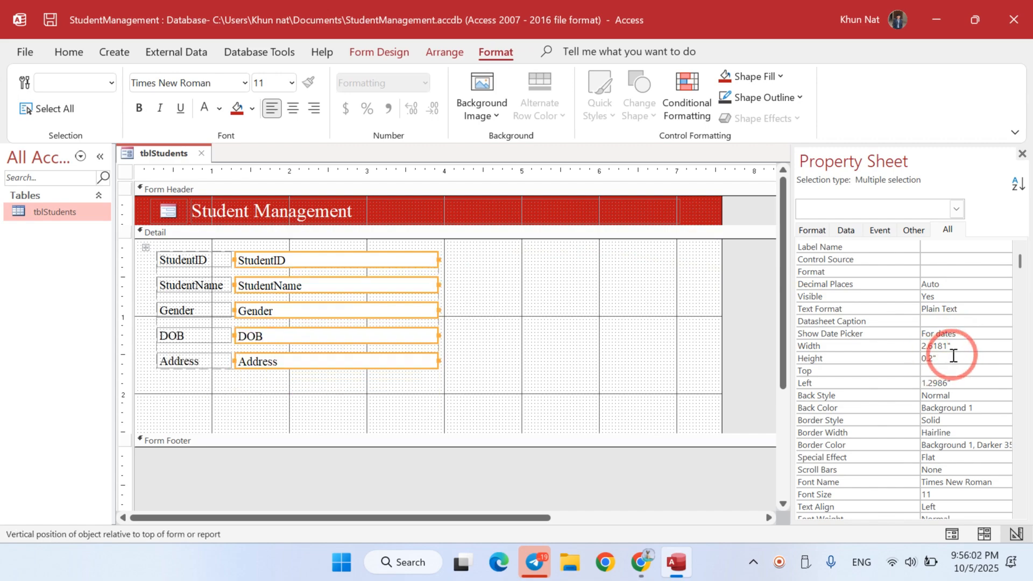
left_click(953, 355)
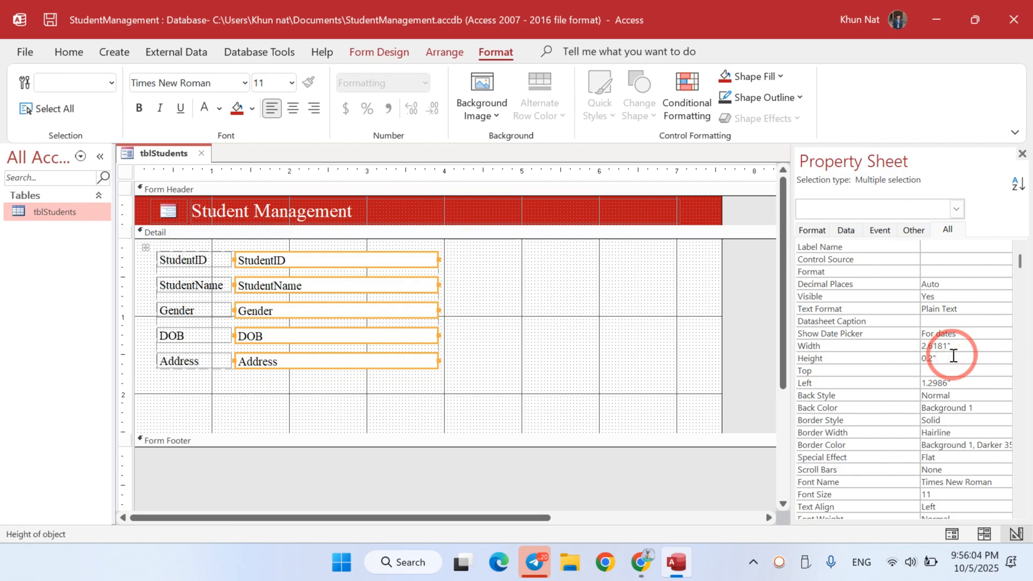
type(".3")
key("Return")
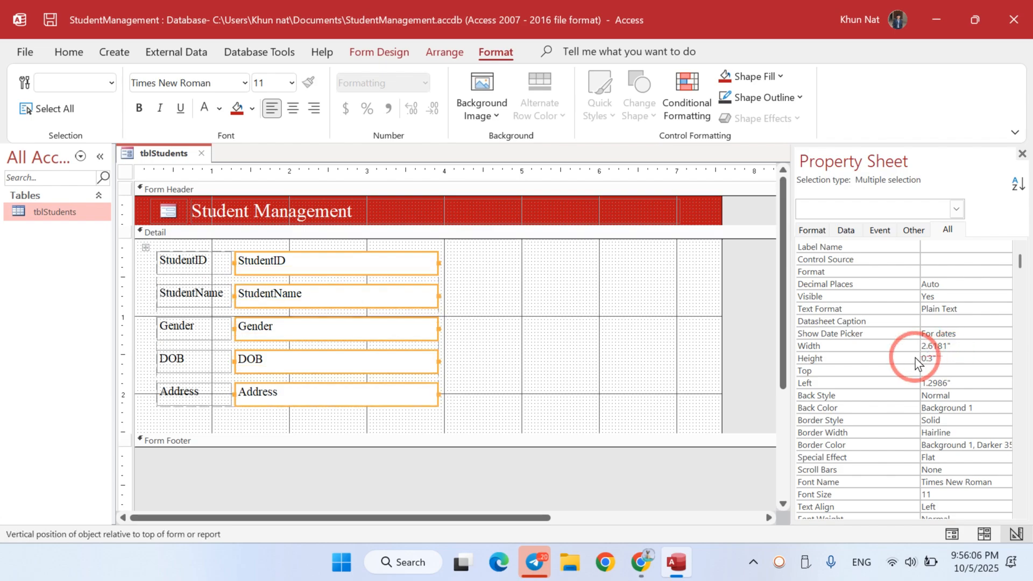
left_click(553, 347)
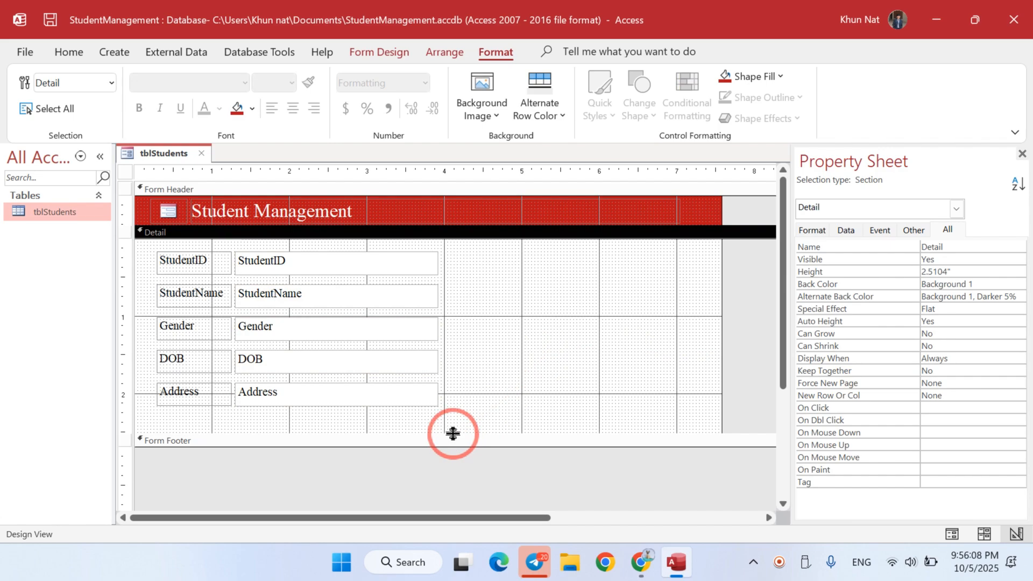
Step: Shift all five field labels and text boxes slightly down, check the form in Form View and return to Design View
left_click_drag(454, 437, 167, 261)
left_click(472, 414)
left_click_drag(318, 280, 318, 283)
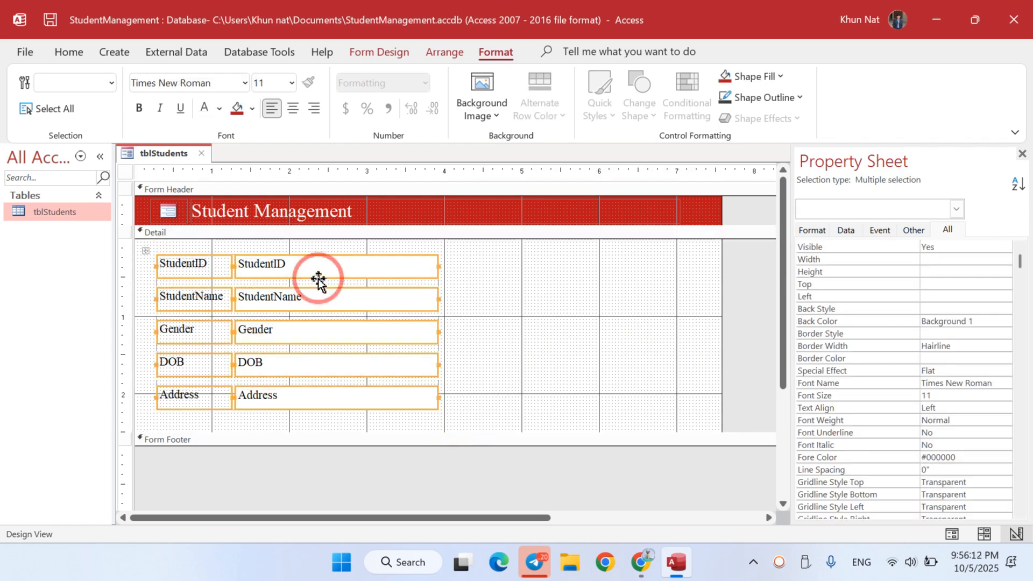
left_click(957, 537)
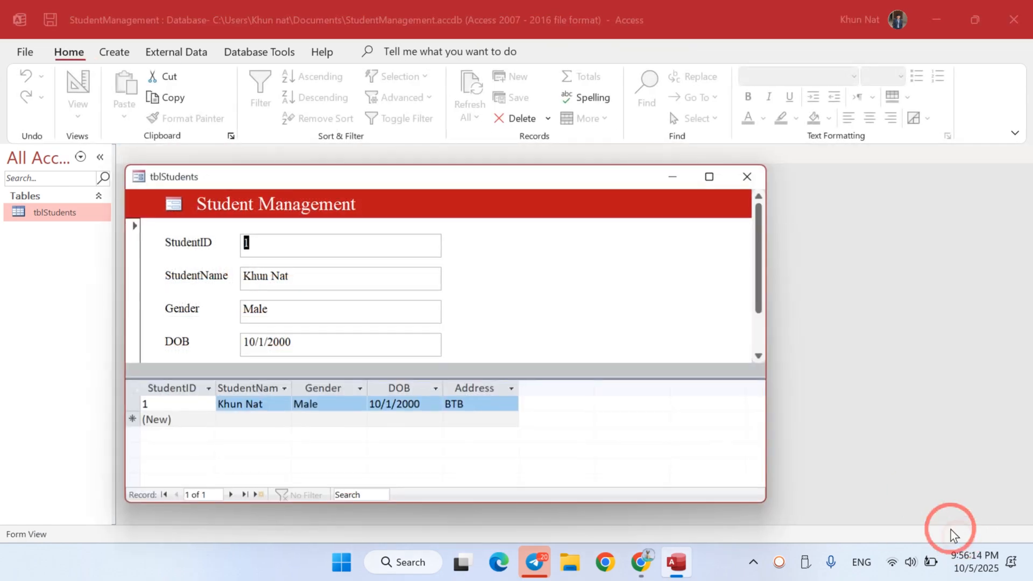
right_click(577, 295)
left_click(621, 345)
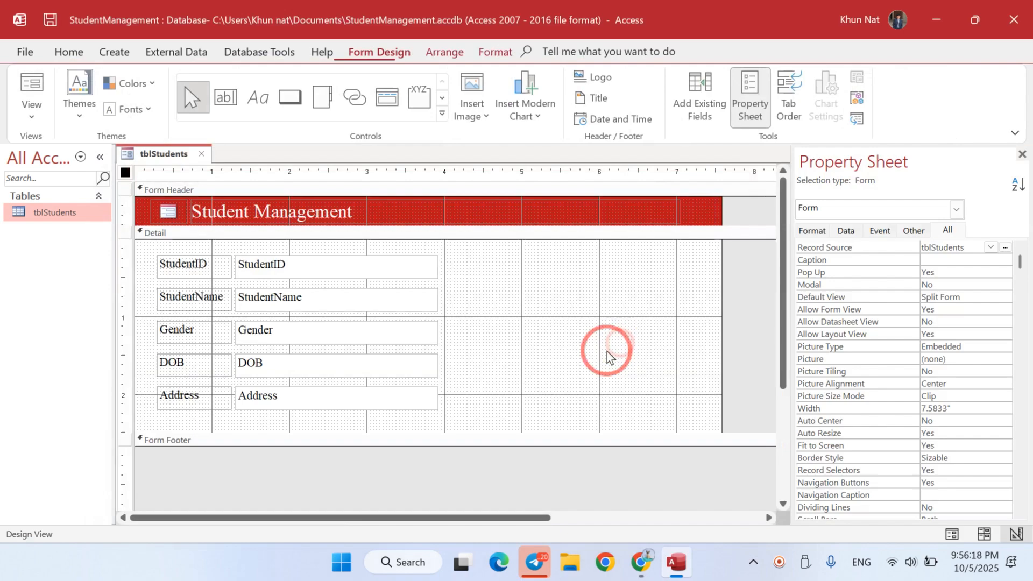
Step: Move all five field labels and text boxes about 0.2 inches further down in the detail section
left_click(434, 441)
left_click_drag(434, 442, 169, 272)
left_click_drag(269, 291, 269, 297)
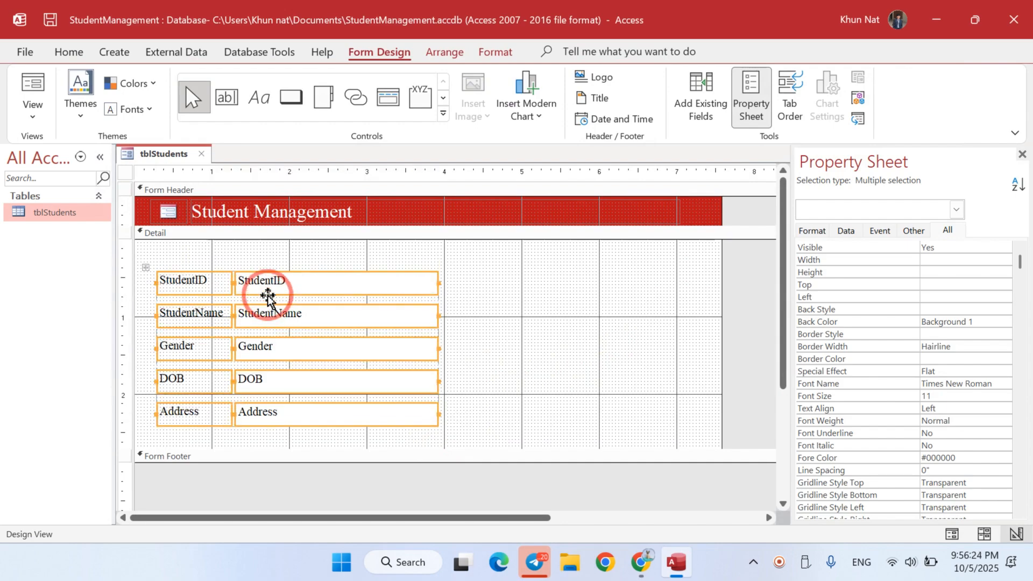
Step: Make the form header about 0.1 inches taller and lower its logo and title to a top position of 0.0833 inches
left_click(460, 226)
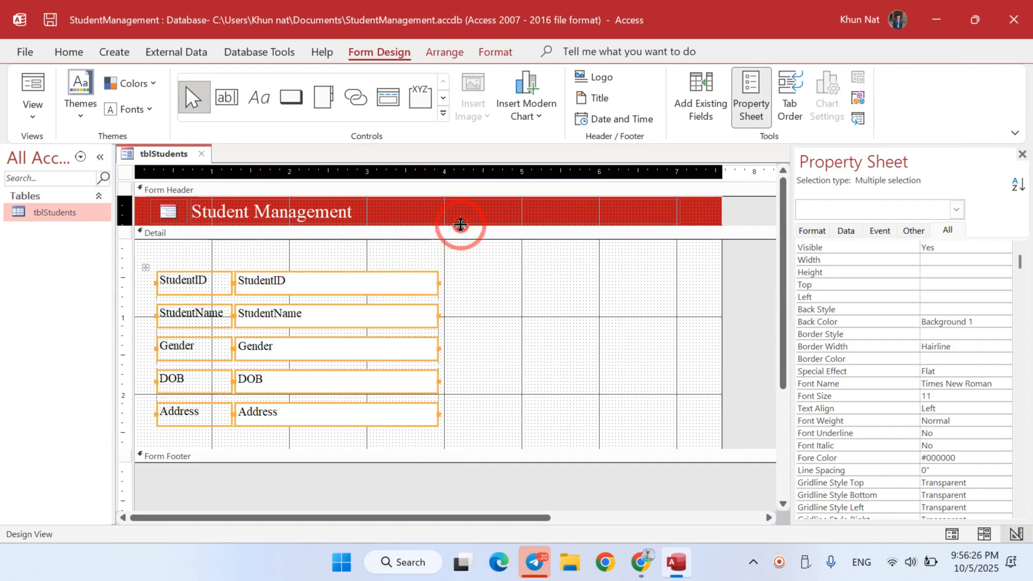
left_click_drag(460, 233, 469, 242)
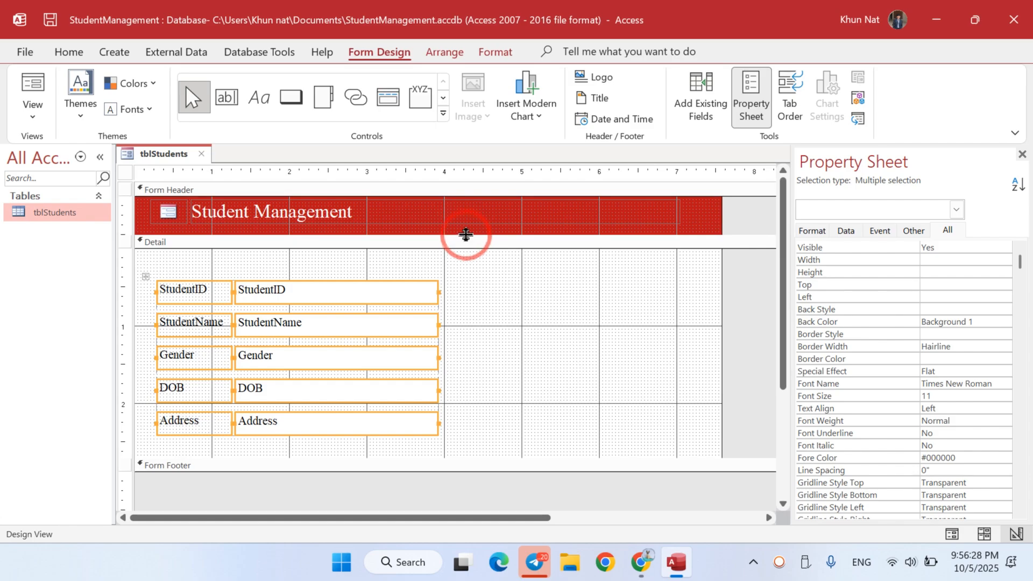
left_click(471, 217)
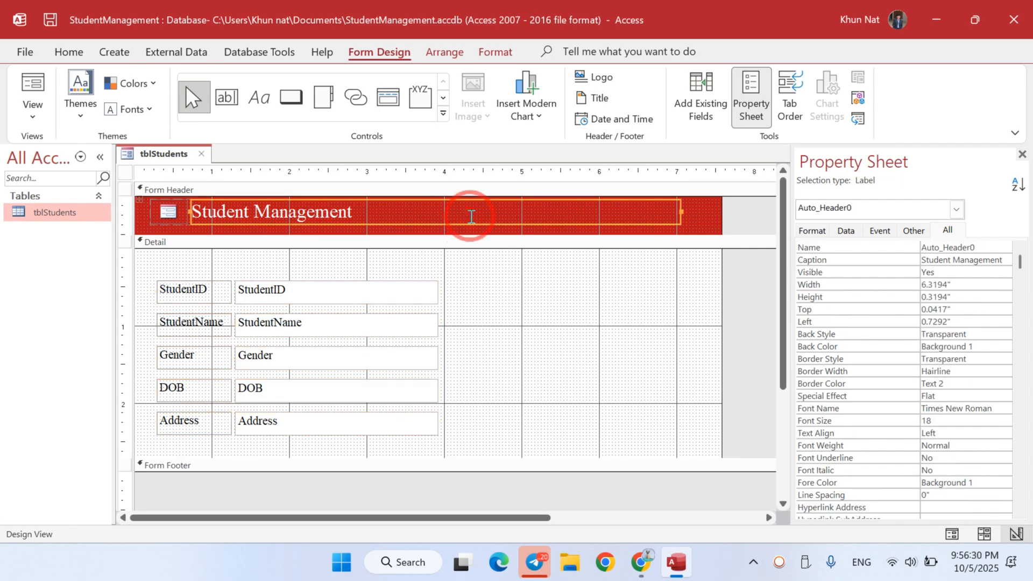
left_click(472, 224)
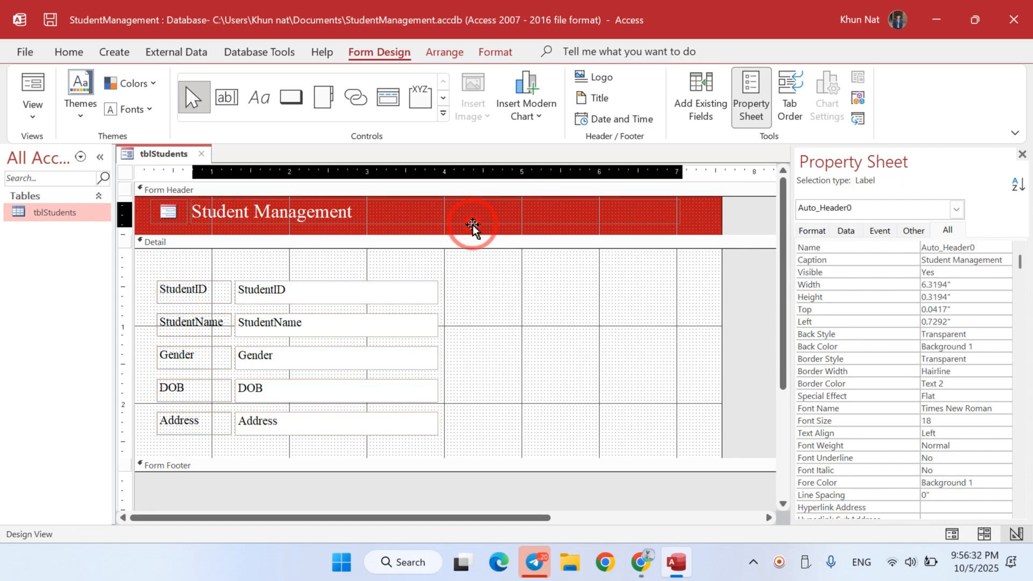
left_click(473, 226)
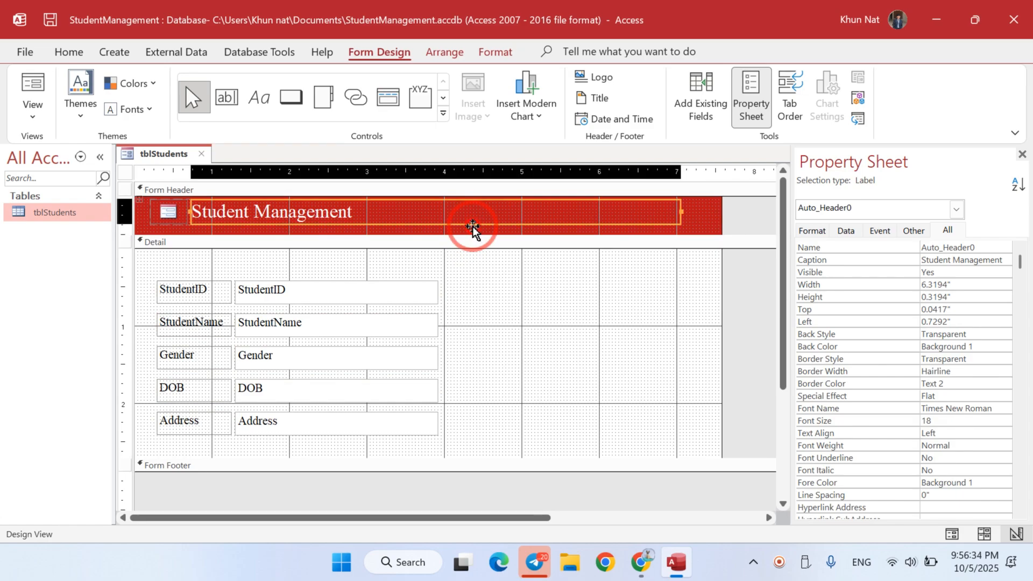
left_click_drag(472, 226, 471, 234)
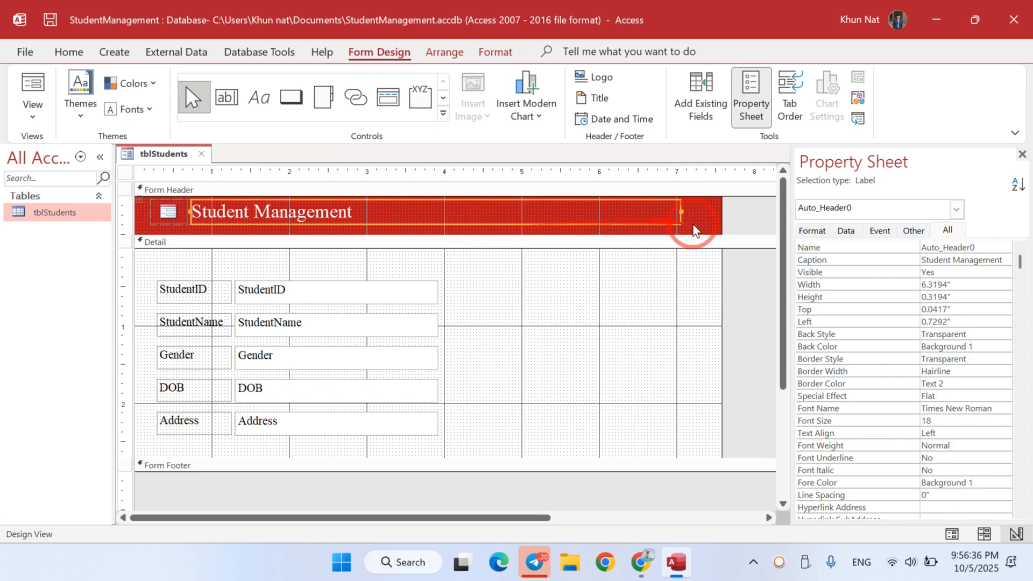
left_click_drag(698, 212, 145, 209)
key("Down")
key("Down")
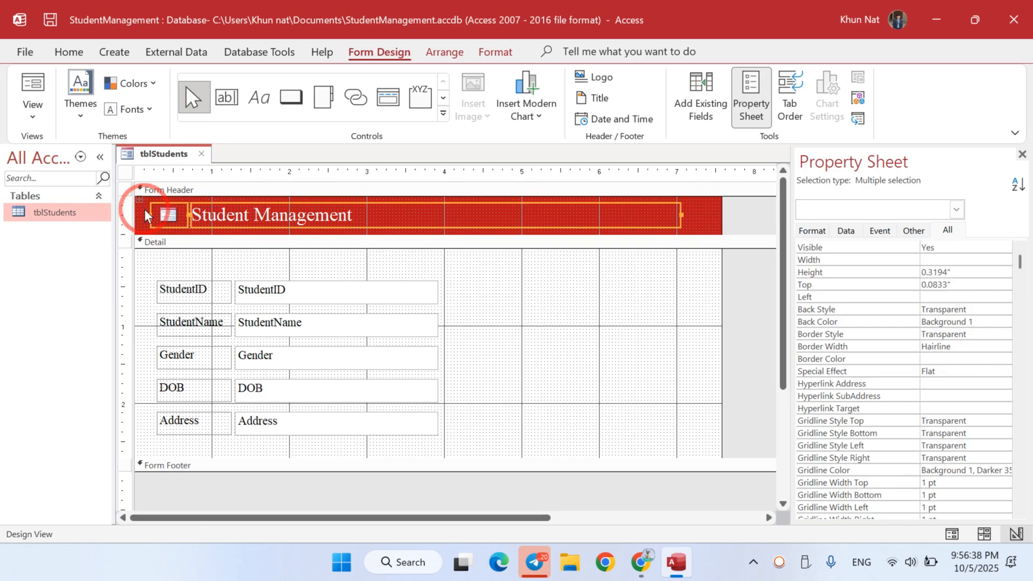
Step: Reduce the form's overall width to about 7.3 inches
left_click(604, 341)
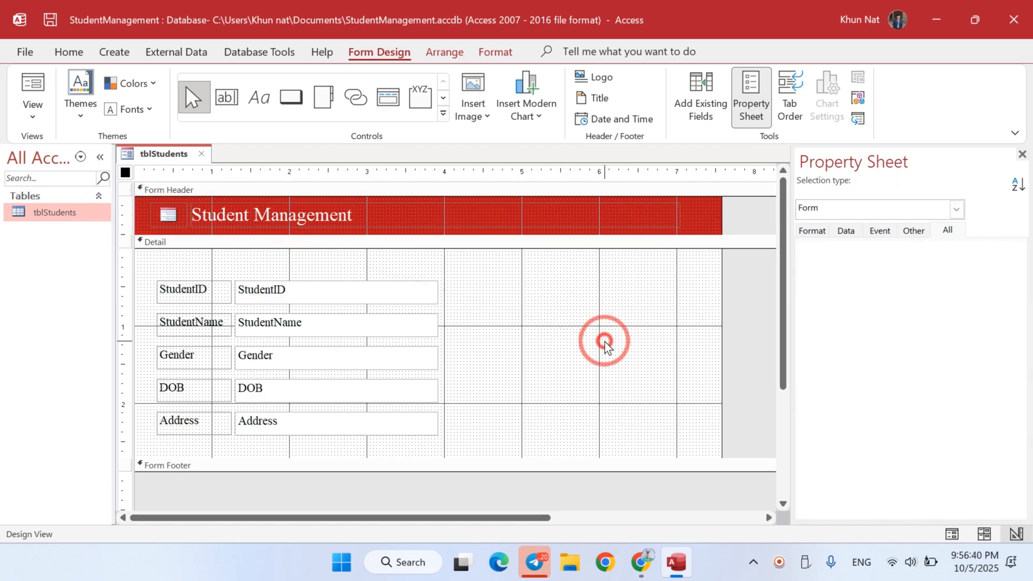
left_click_drag(721, 214, 702, 214)
left_click(559, 326)
Step: Draw a command button about 1.25 by 0.33 inches to the right of the StudentID text box and caption it "New"
left_click(291, 101)
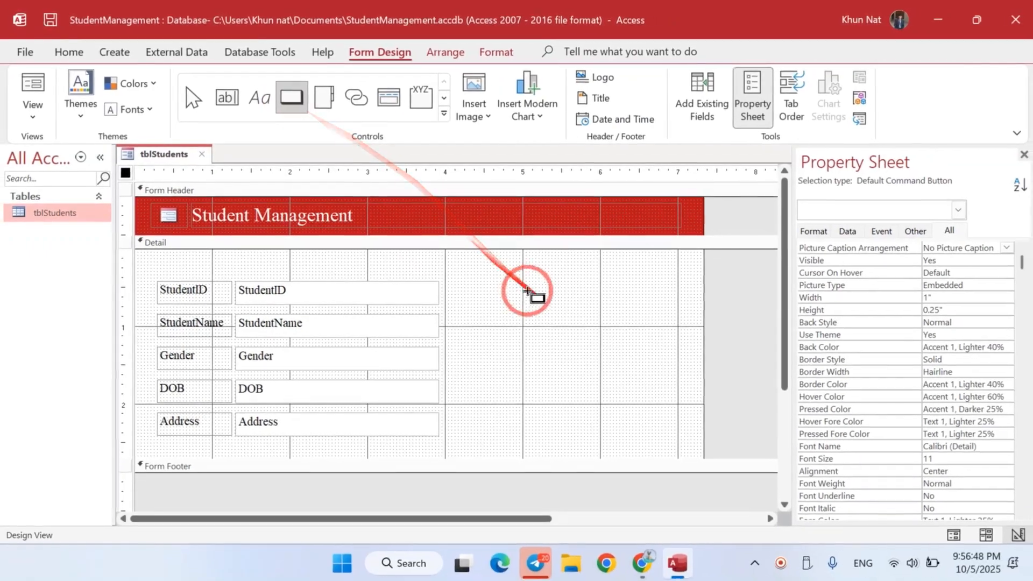
left_click_drag(494, 280, 594, 305)
left_click(579, 297)
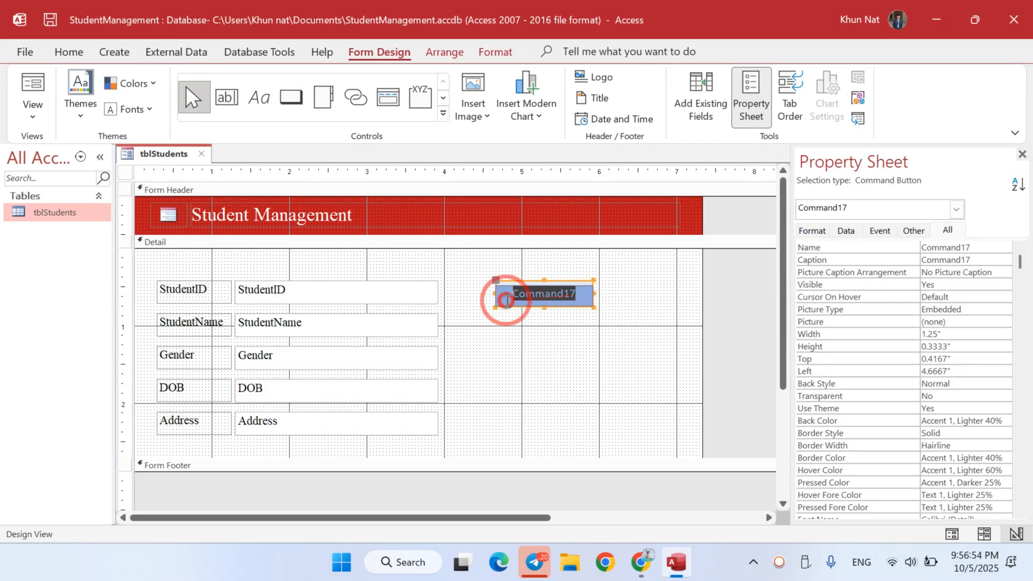
key("BackSpace")
key("BackSpace")
key("BackSpace")
key("BackSpace")
key("BackSpace")
key("BackSpace")
key("BackSpace")
key("BackSpace")
key("BackSpace")
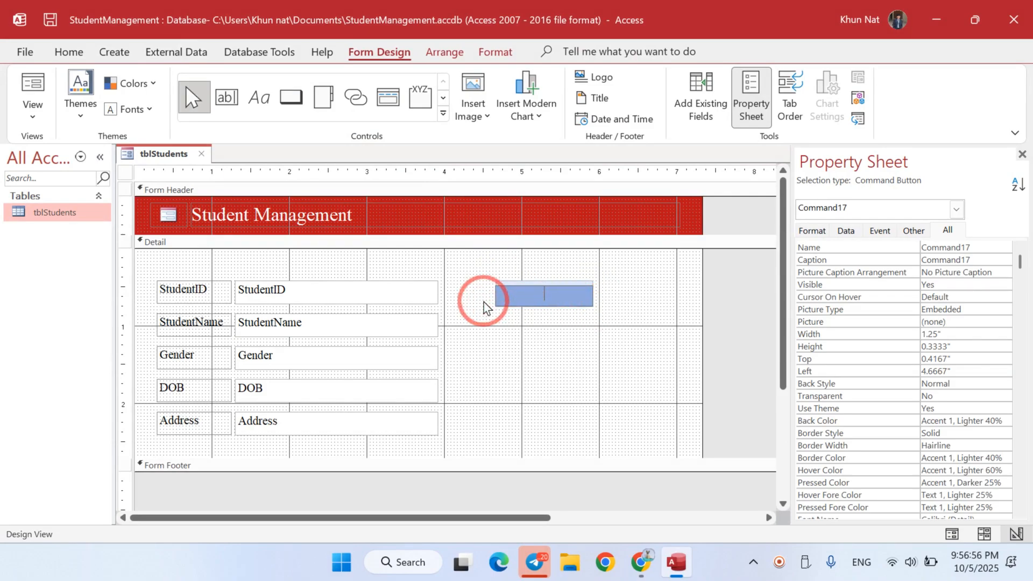
type("New")
key("Return")
Step: Fill the New button with the green standard color
left_click(510, 299)
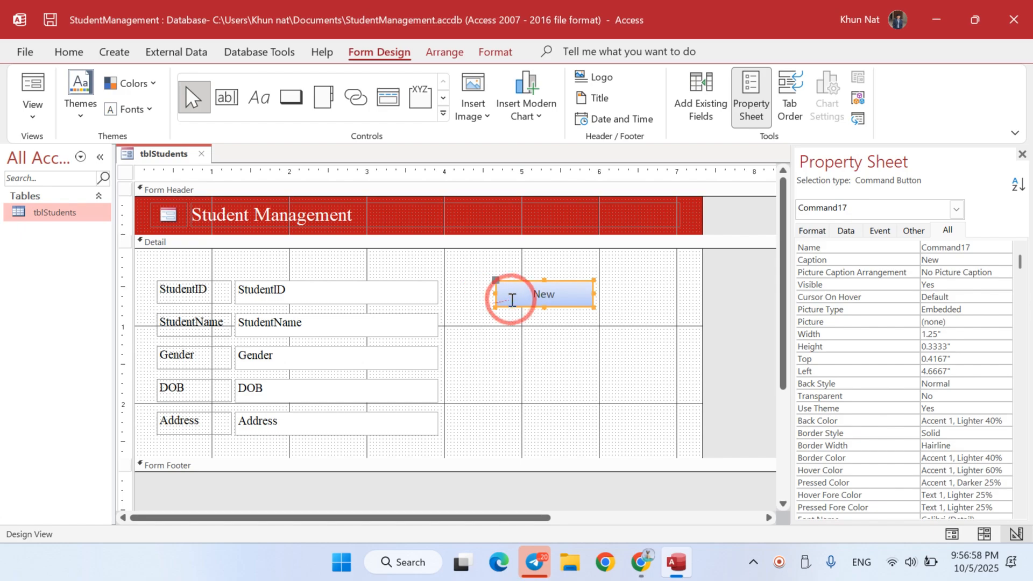
left_click(500, 52)
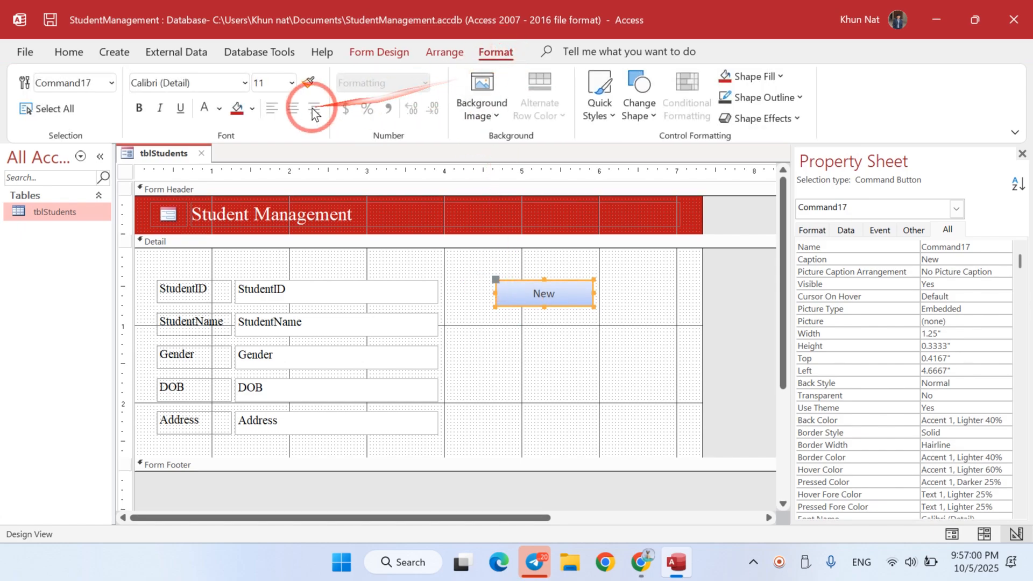
left_click(253, 108)
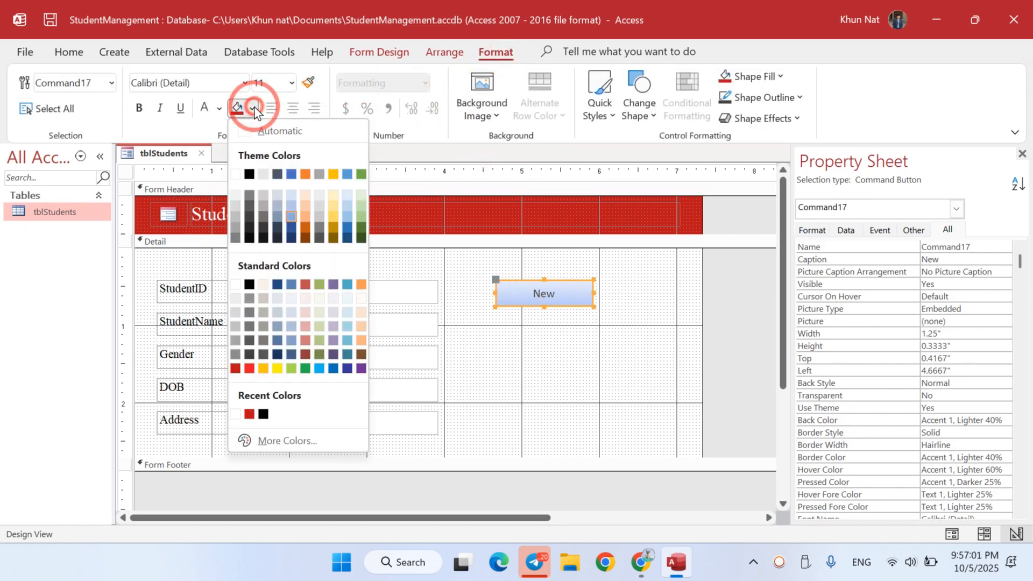
left_click(304, 369)
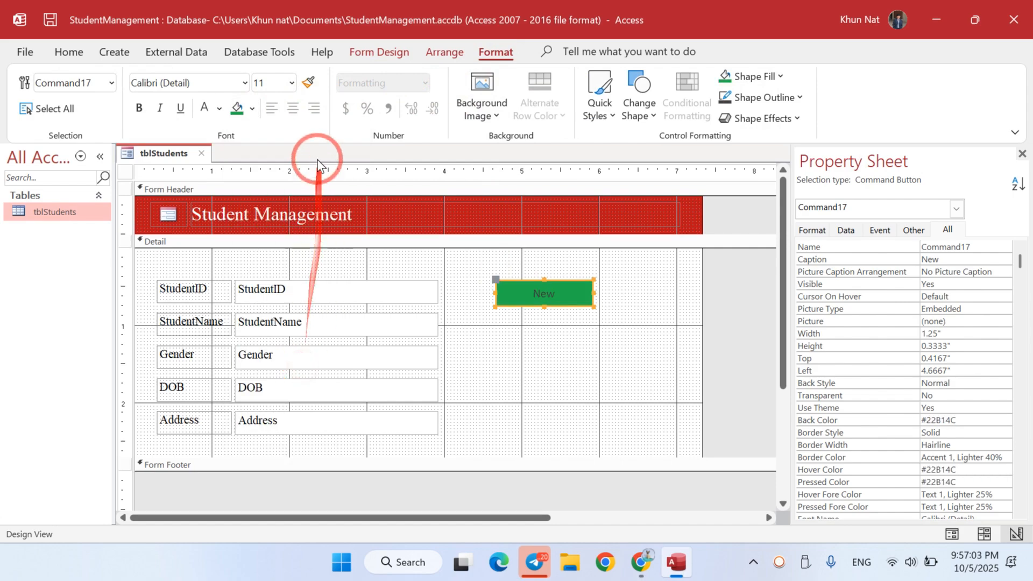
Step: Set the New button's text to Times New Roman, size 12, bold
left_click(198, 86)
type("T")
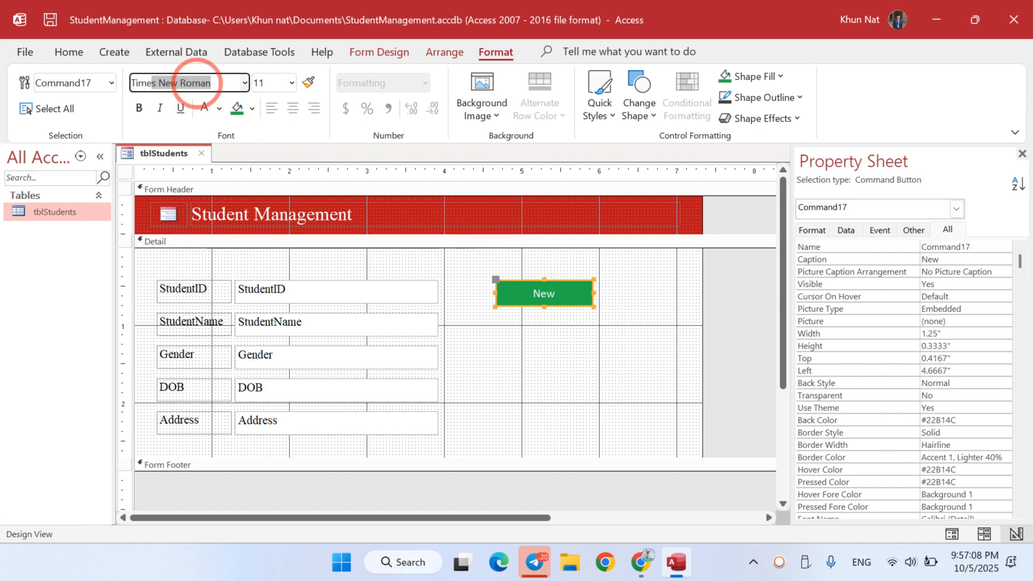
type("ime")
key("Return")
left_click(290, 83)
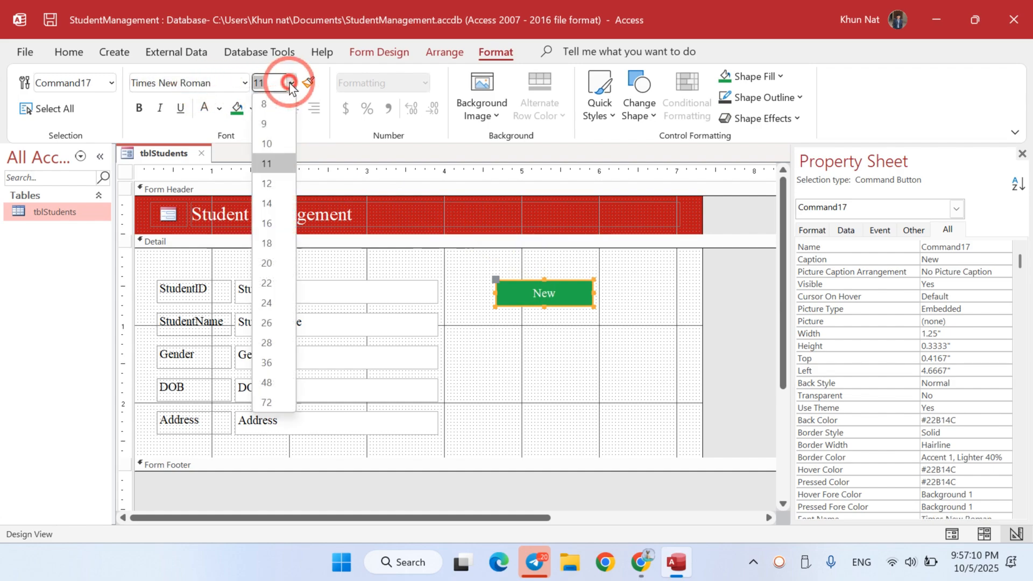
left_click(269, 186)
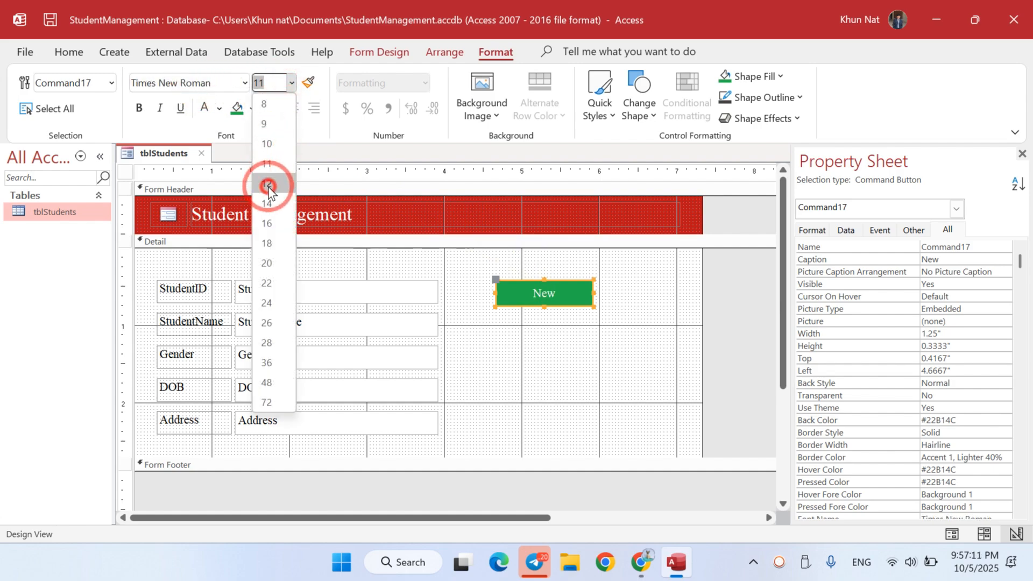
left_click(138, 109)
left_click(527, 335)
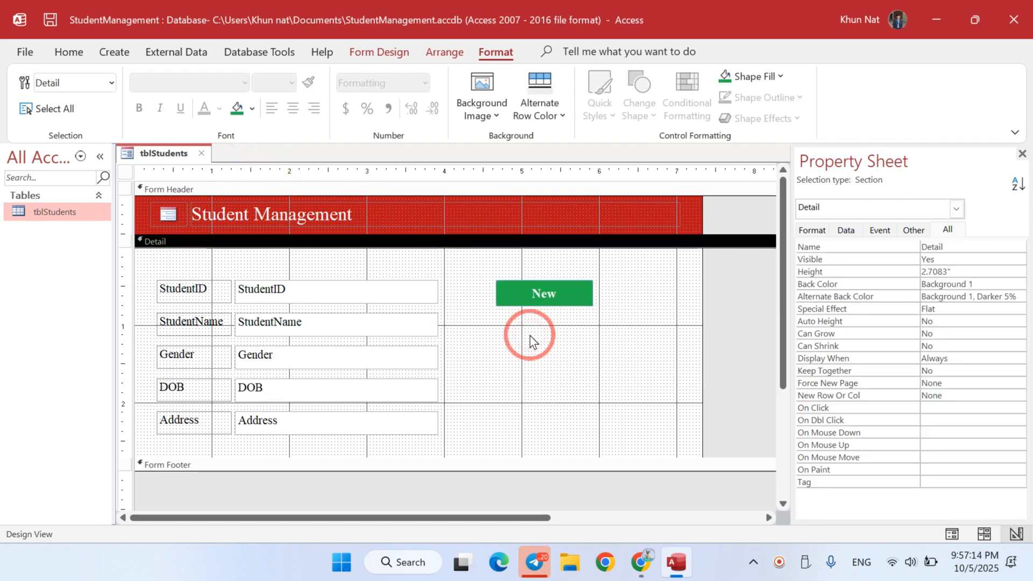
Step: Make the New button's outline transparent and add an outer shadow offset downward
left_click(573, 278)
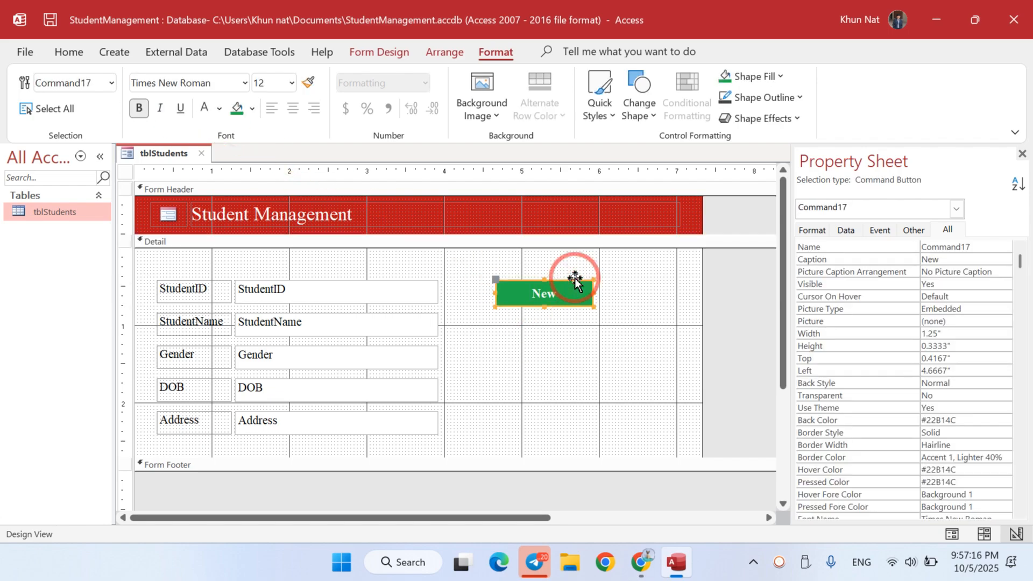
left_click(764, 98)
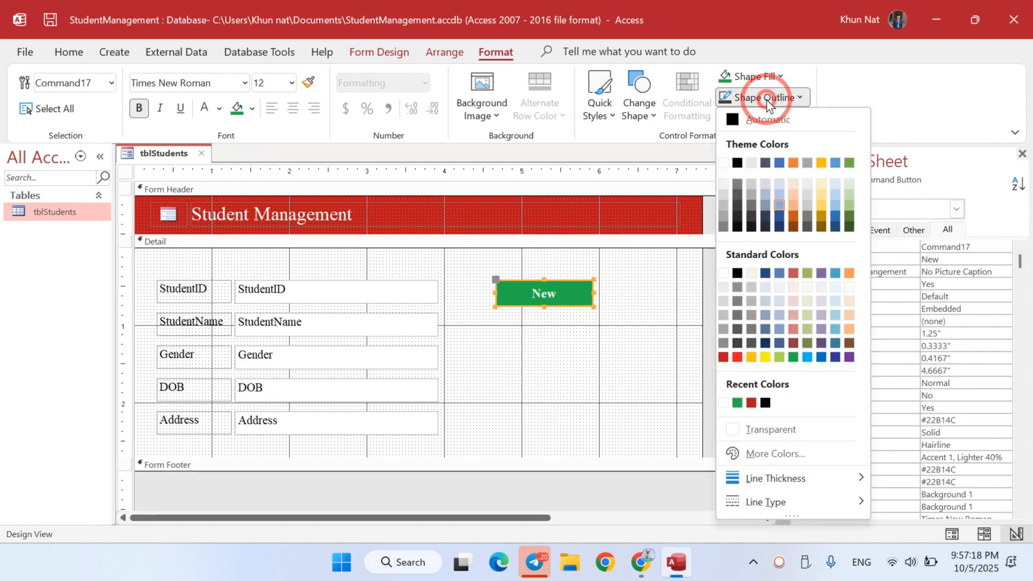
left_click(769, 427)
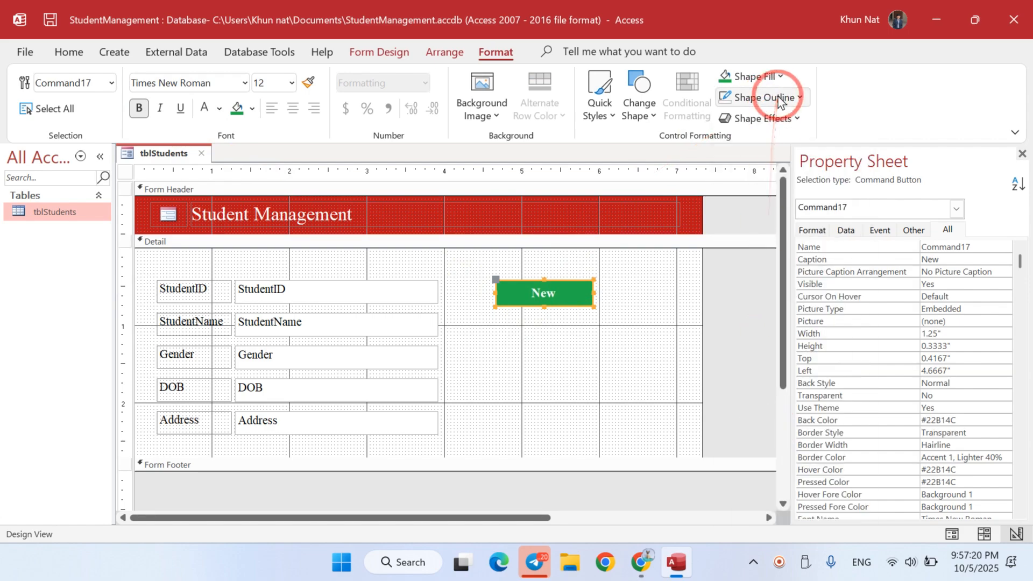
left_click(764, 118)
mouse_move(773, 160)
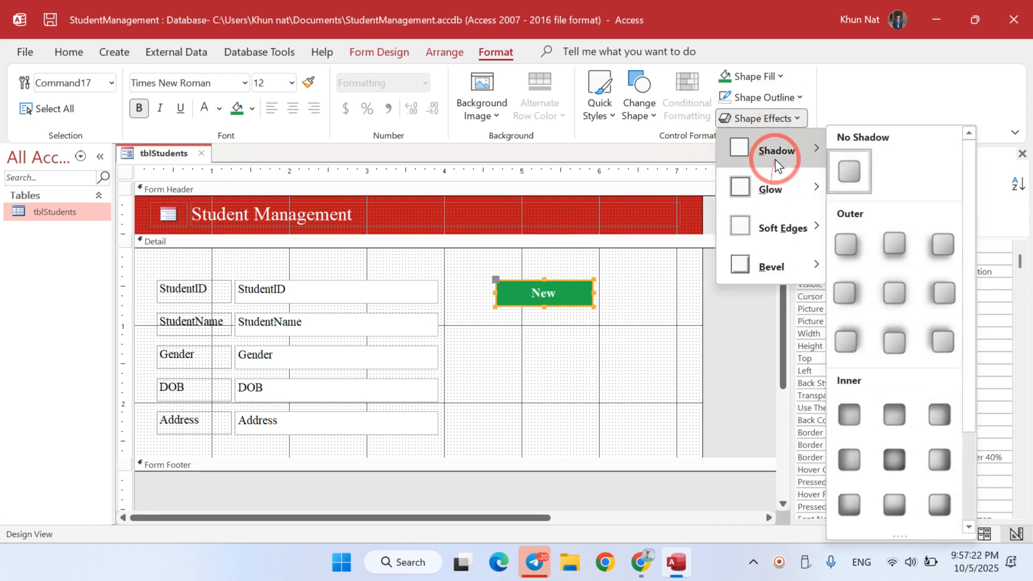
left_click(897, 247)
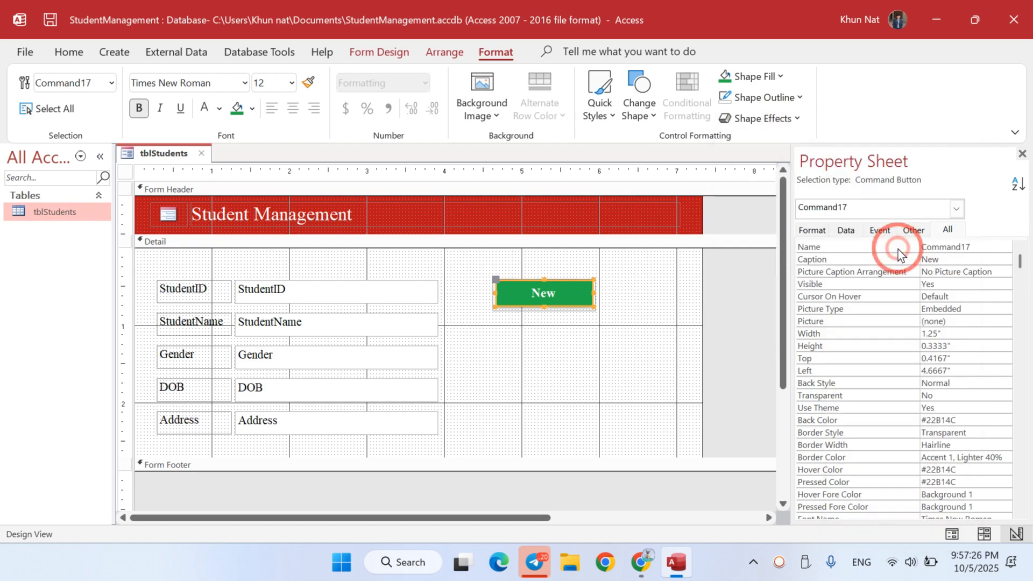
Step: Set the New button's hover color to a darker shade of the green Accent 6 theme color
left_click(936, 457)
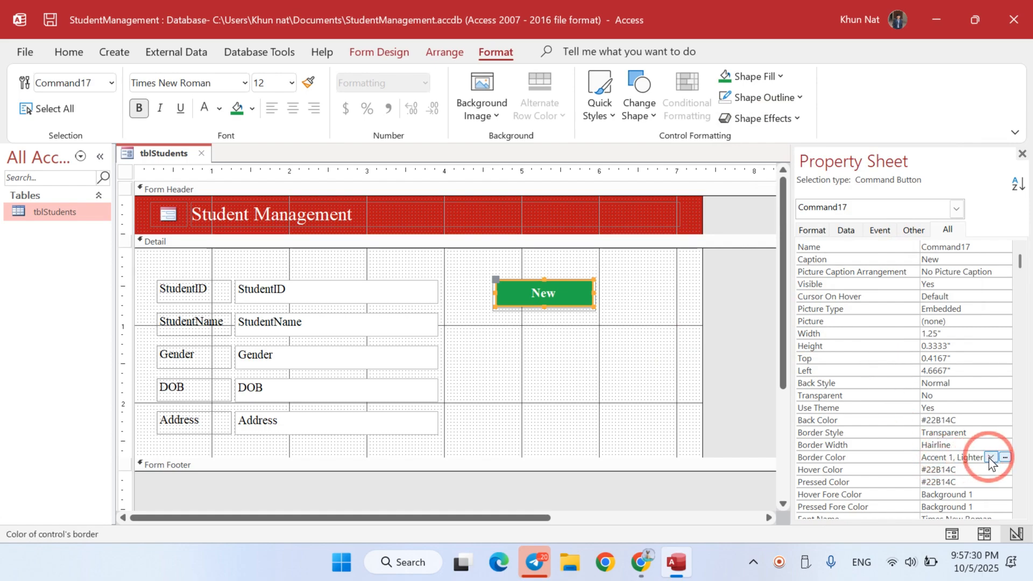
left_click(971, 475)
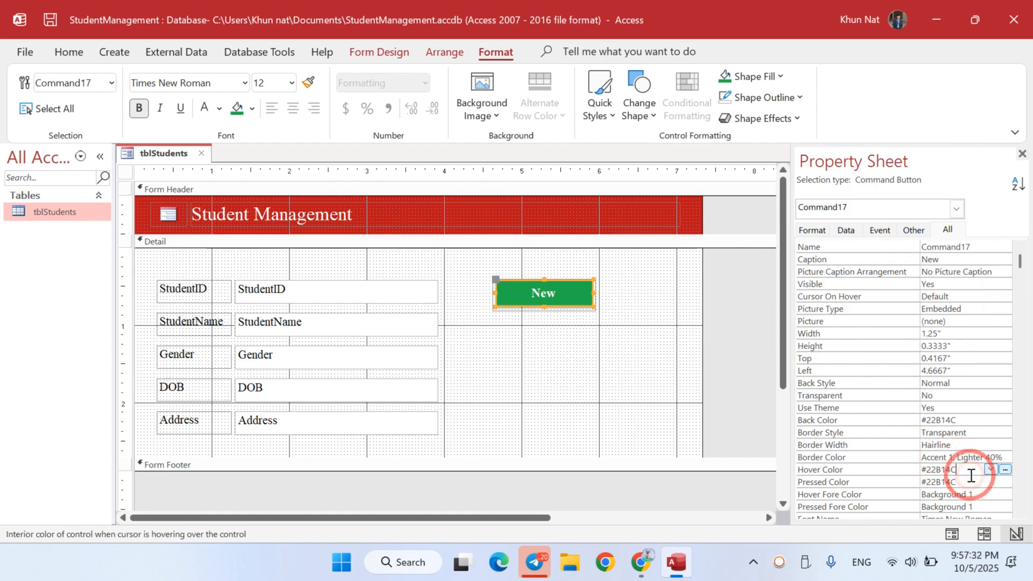
left_click(1005, 470)
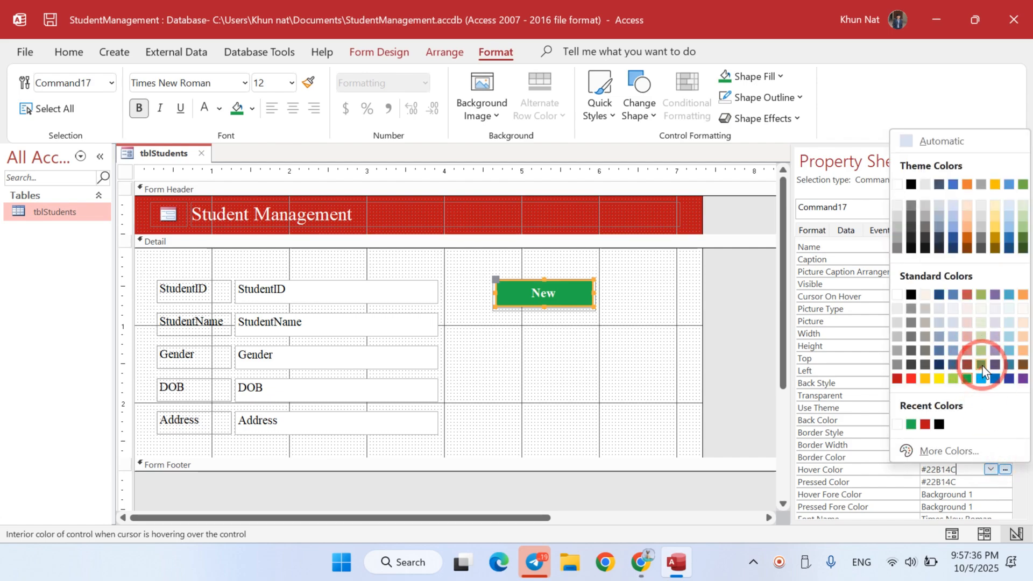
left_click(1021, 237)
left_click(769, 344)
left_click(654, 369)
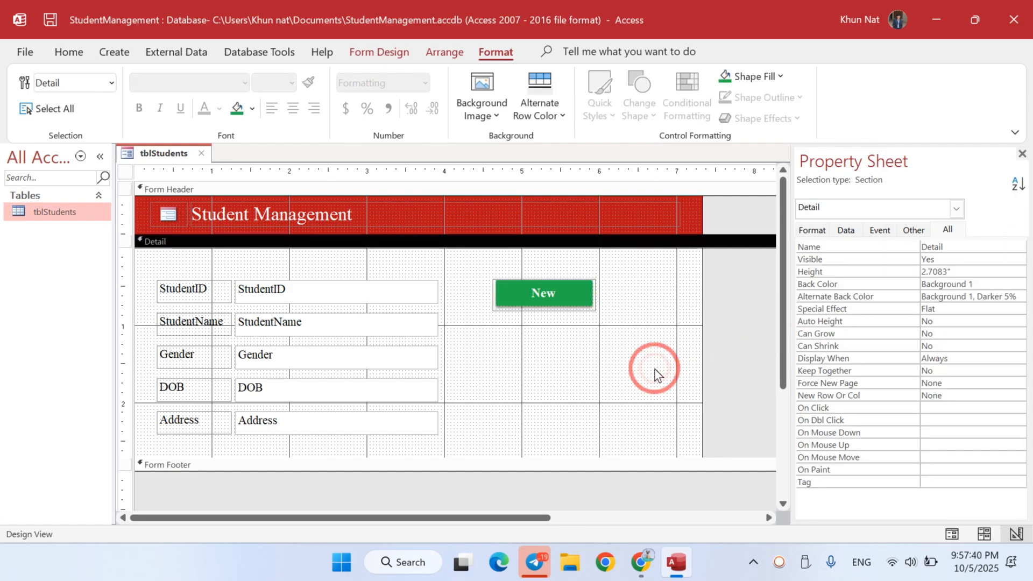
Step: Preview the form in Form View, return to Design View and reduce the Detail section's height to about 2.58 inches
left_click(955, 540)
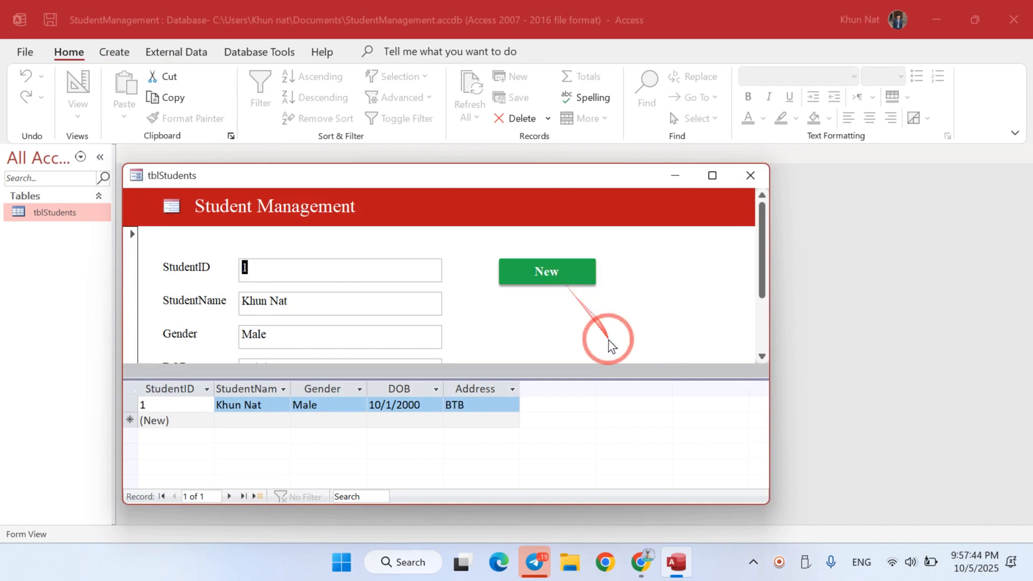
right_click(676, 269)
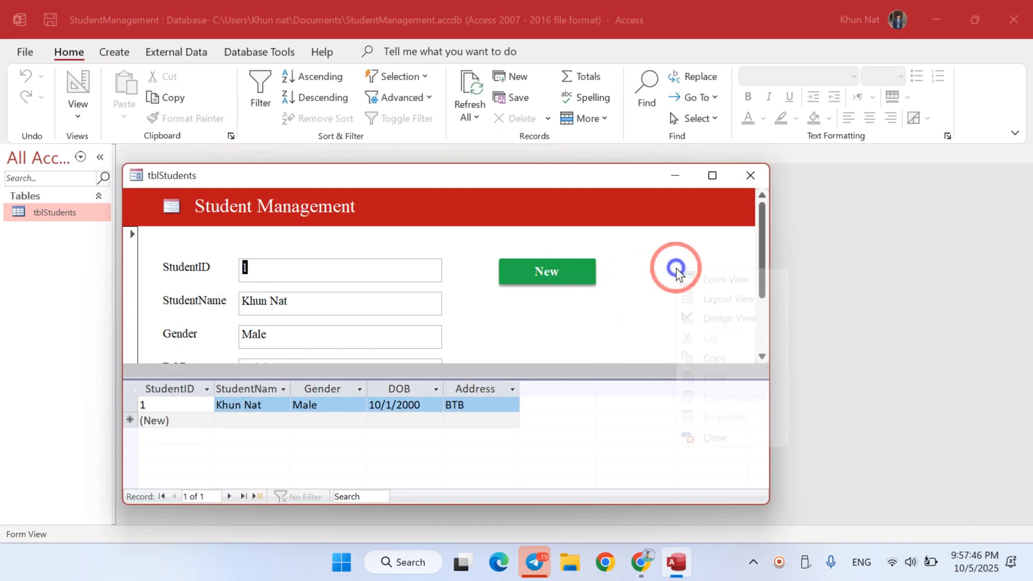
left_click(699, 319)
left_click(598, 392)
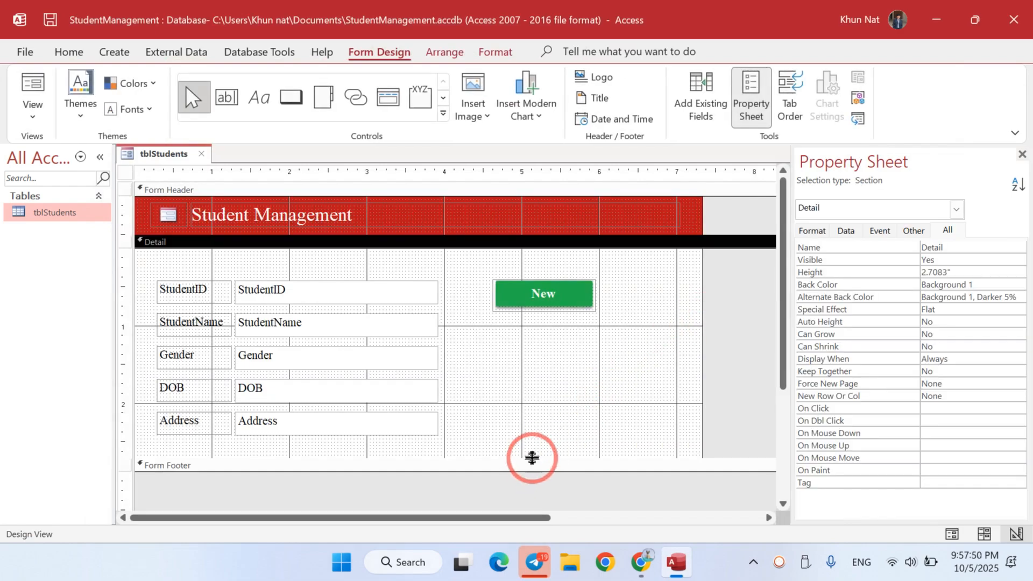
left_click_drag(532, 457, 535, 446)
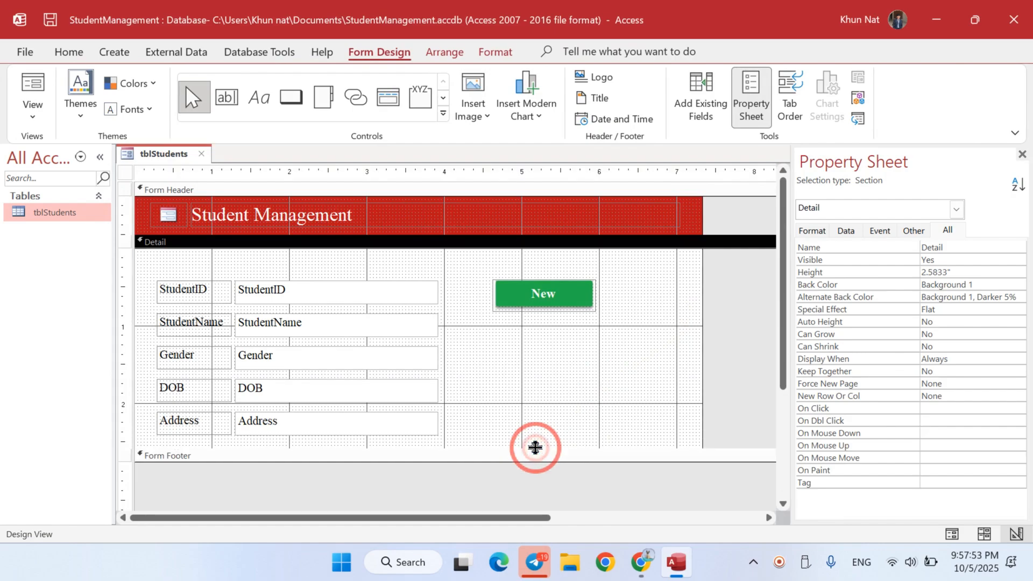
Step: In Form View, make the pop-up window taller and lower the split divider below the Address field, and return to Design View
left_click(951, 533)
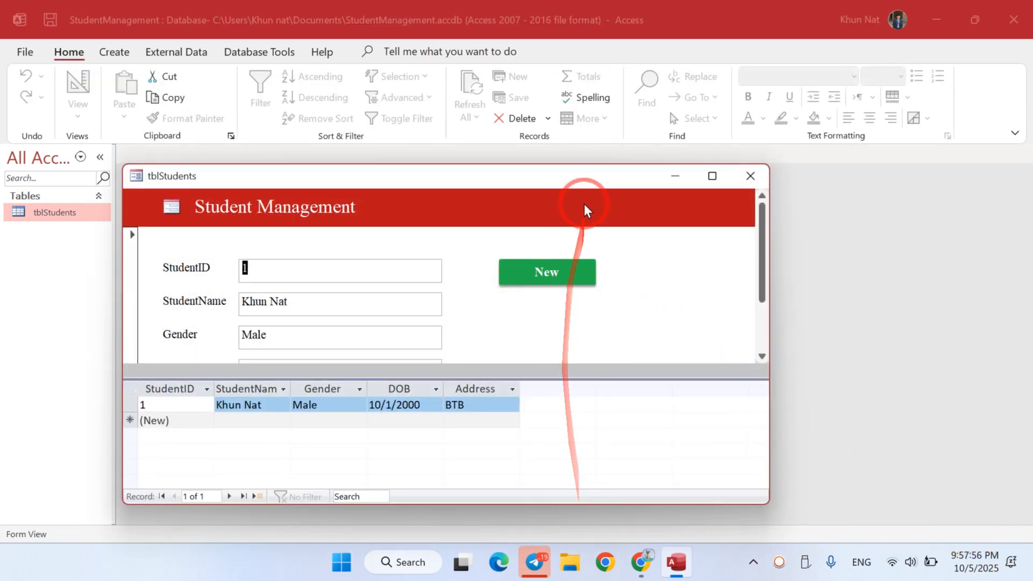
left_click_drag(567, 164, 583, 70)
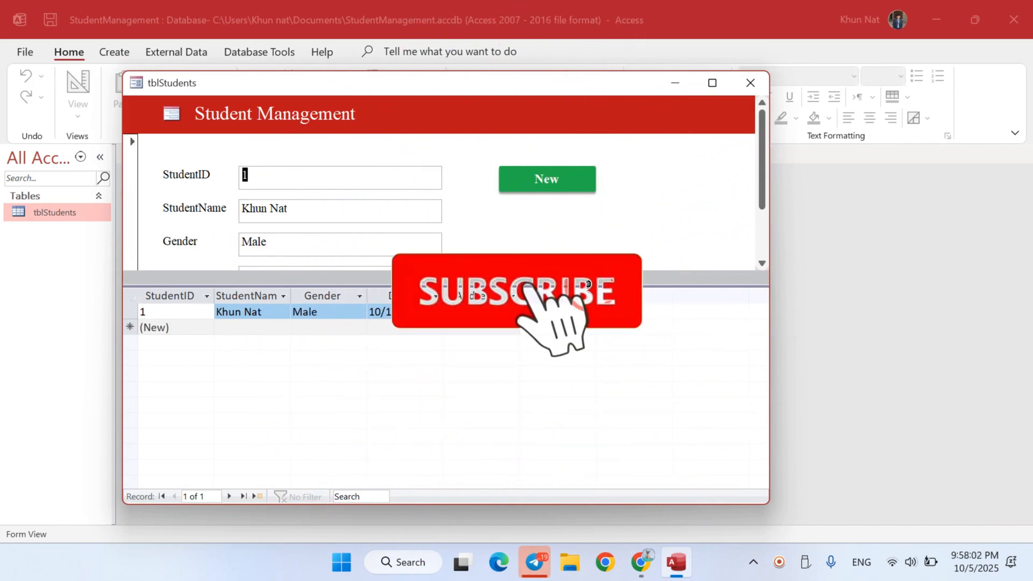
left_click_drag(591, 287, 593, 361)
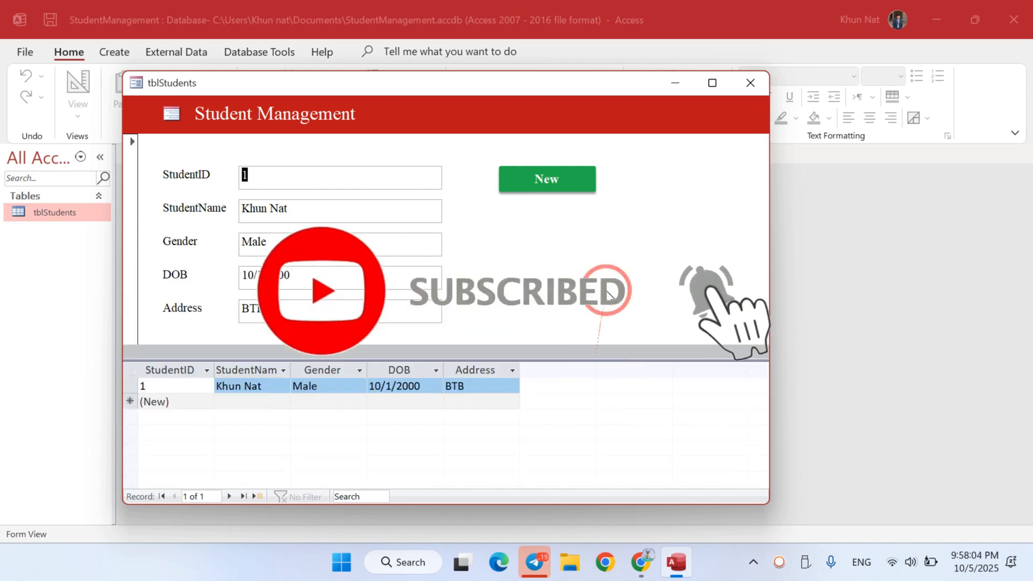
right_click(642, 218)
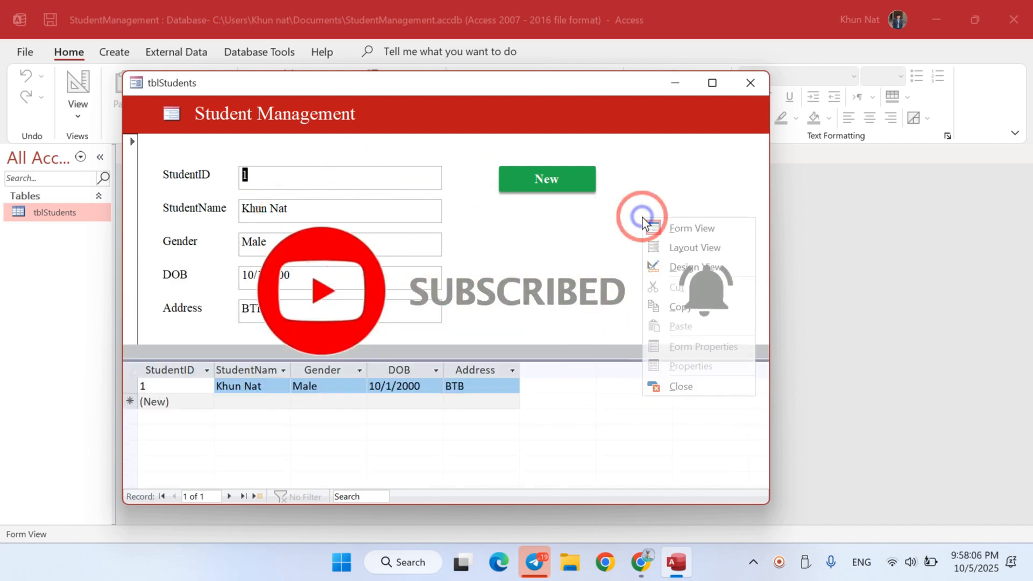
left_click(655, 269)
left_click(618, 346)
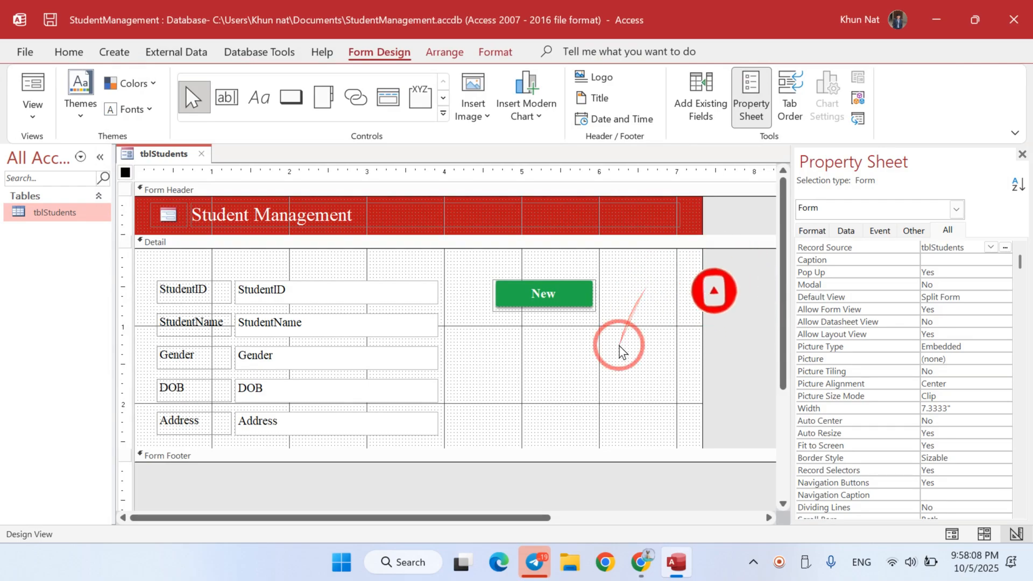
Step: Move the five student fields with their labels and the New button up about 0.125 inches, placing the button at 0.2917 inches from the top
left_click(562, 299)
left_click(564, 329)
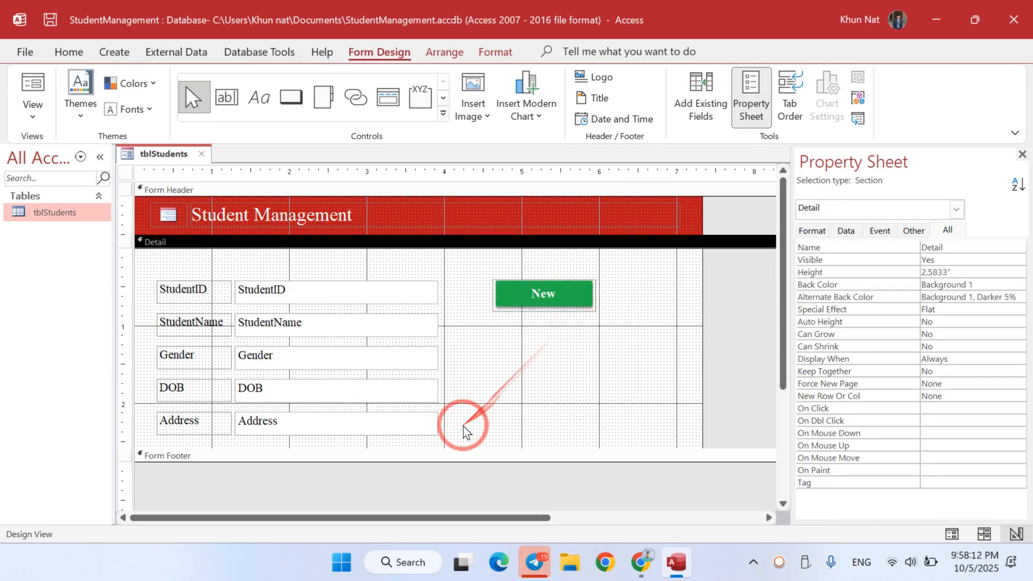
left_click_drag(463, 427, 202, 273)
left_click(538, 295)
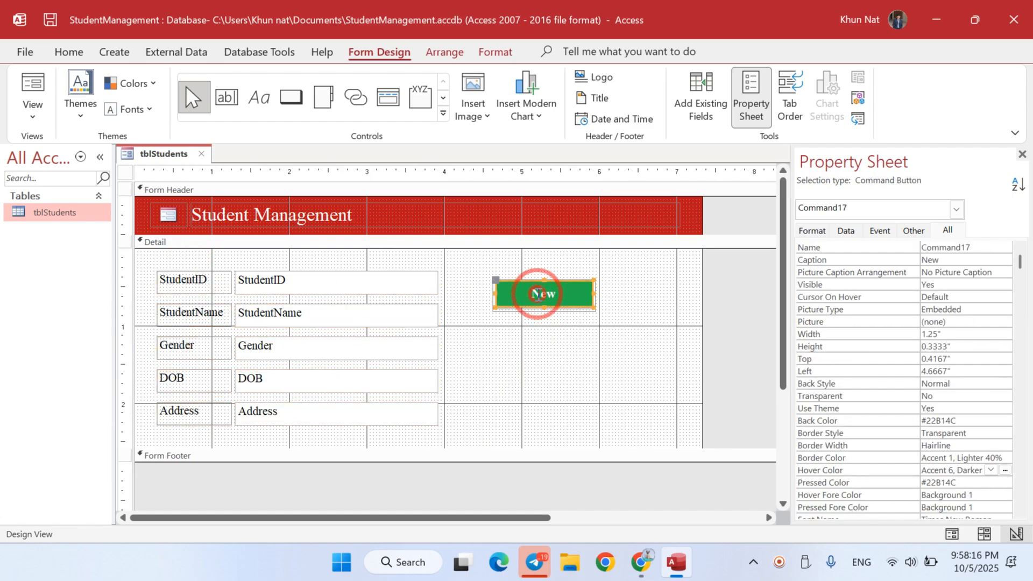
key("Up")
key("Up")
key("Up")
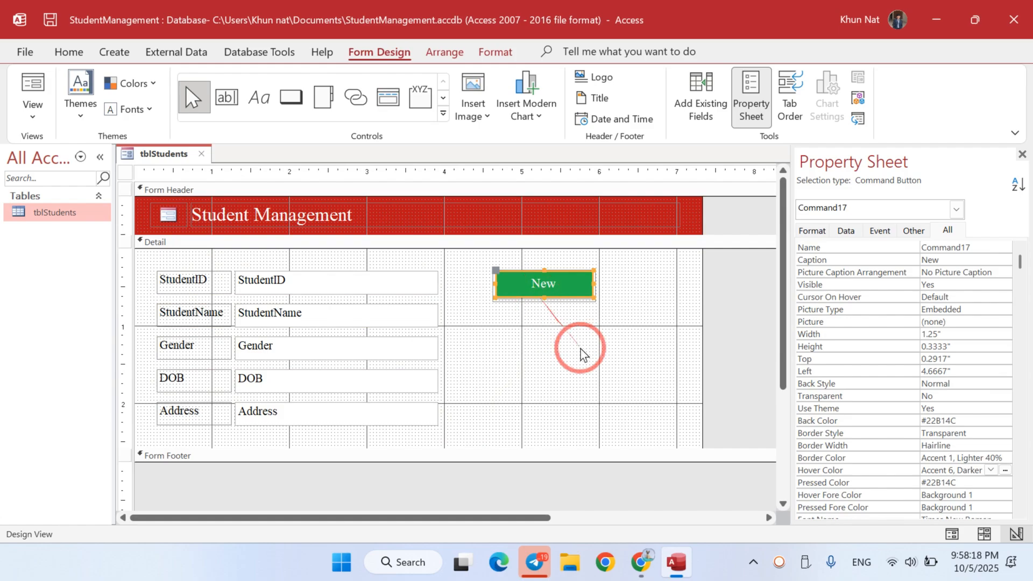
left_click(581, 350)
Step: Duplicate the New button directly below itself and caption the copy "Save"
left_click(574, 291)
left_click(575, 291)
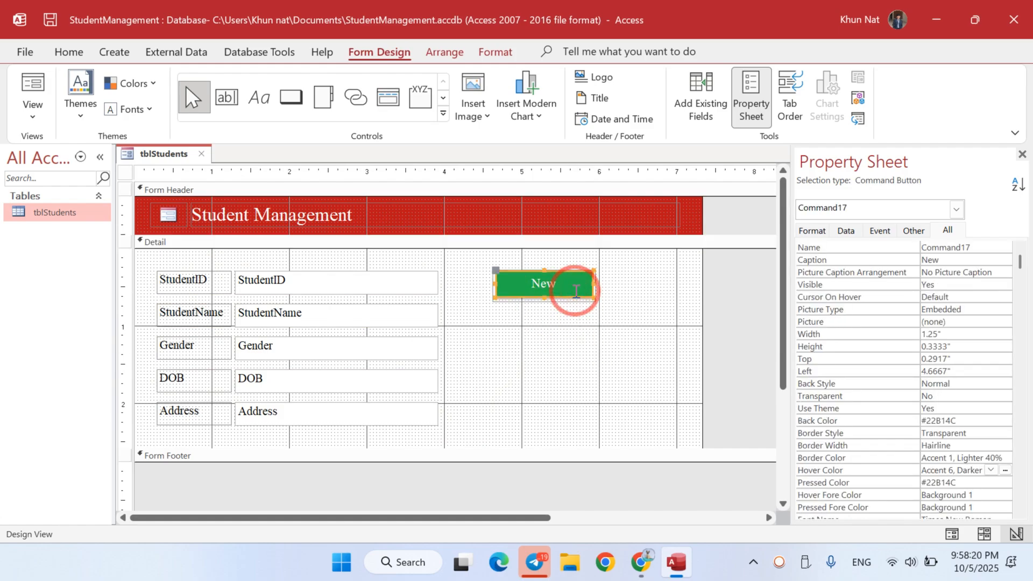
key("ctrl+v")
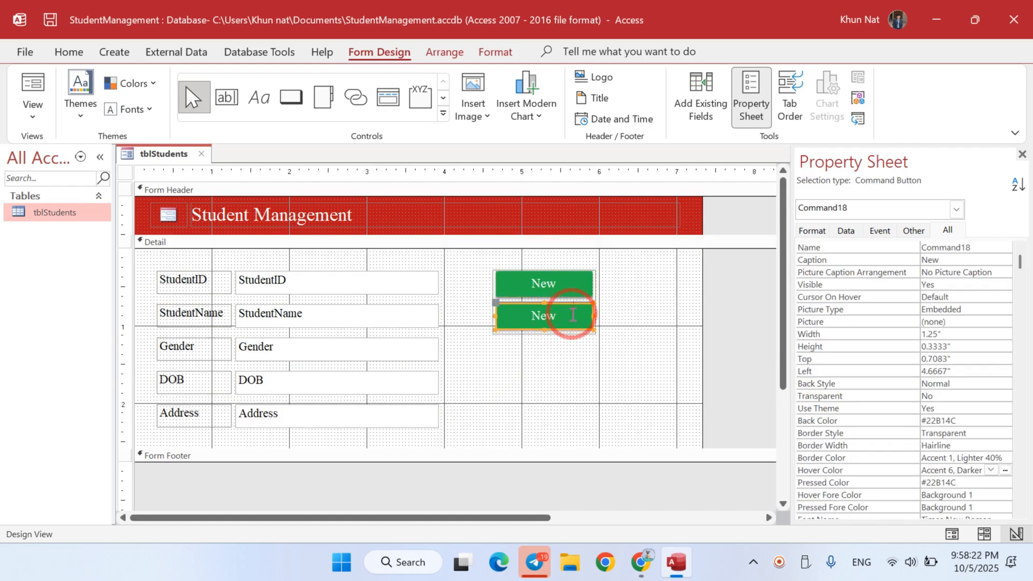
left_click(571, 315)
left_click_drag(565, 316, 494, 311)
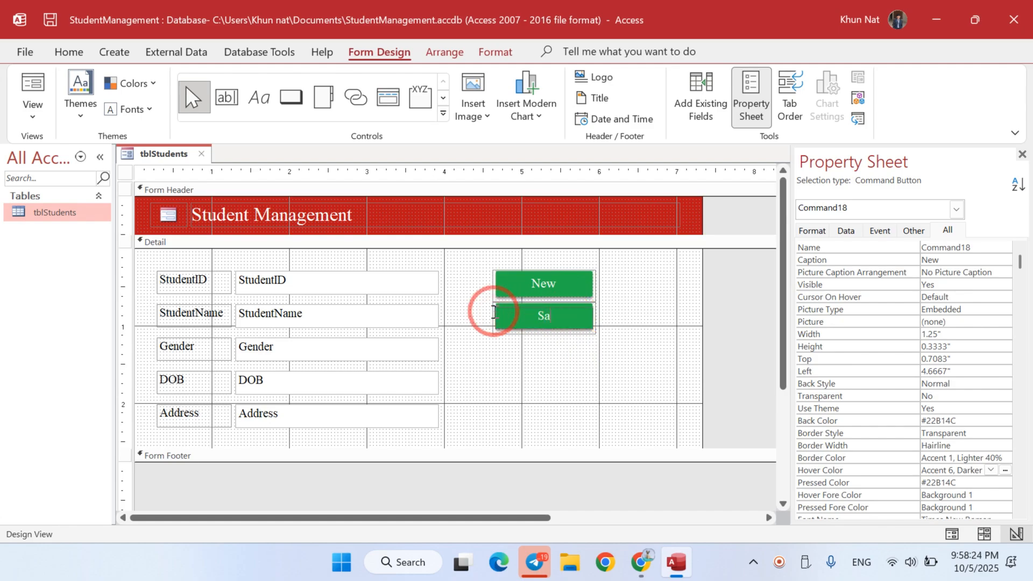
left_click(523, 363)
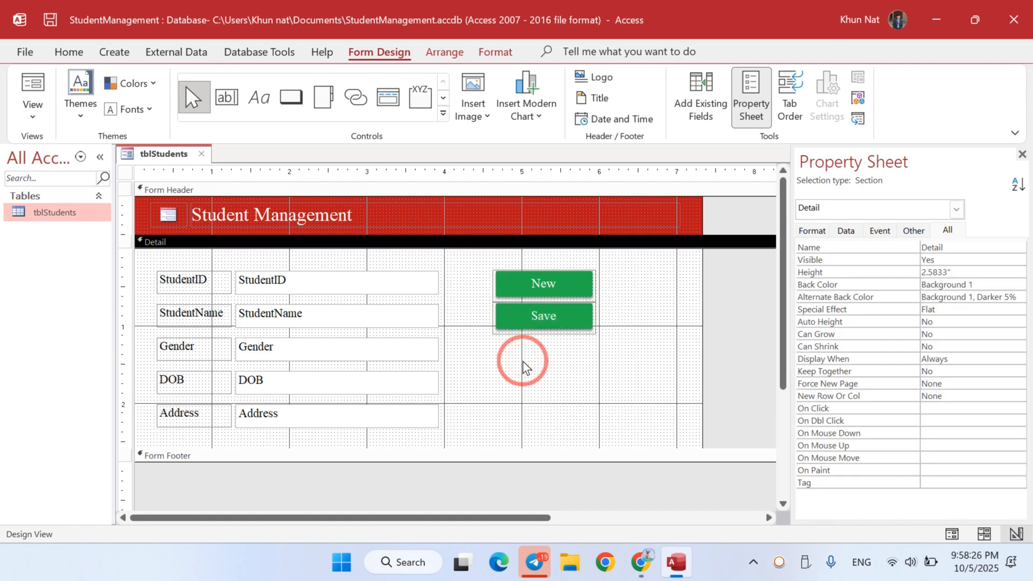
Step: Add a third copy of the button below Save and caption it "Delete"
left_click(547, 323)
key("ctrl+v")
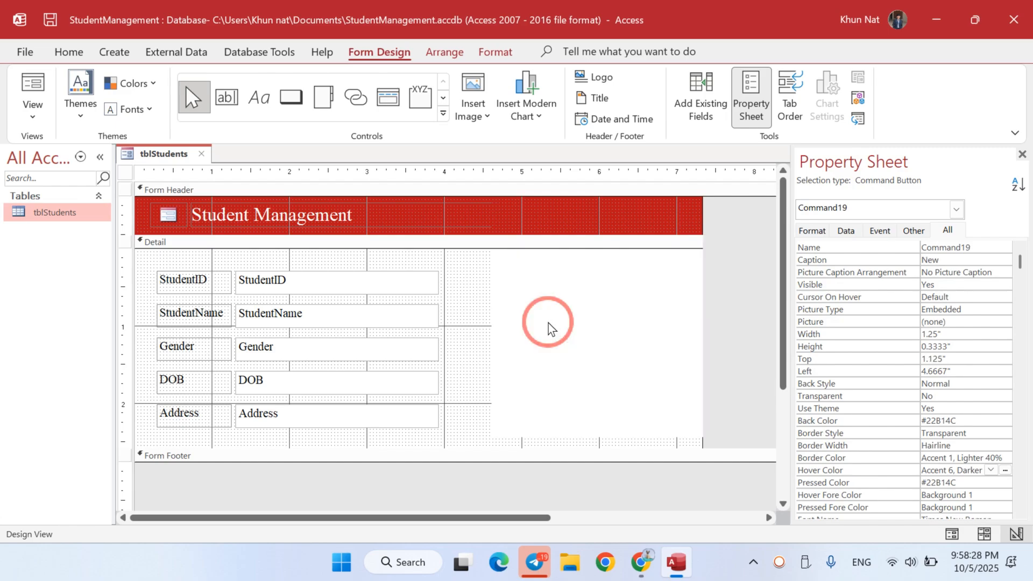
left_click(557, 349)
left_click_drag(557, 349, 515, 346)
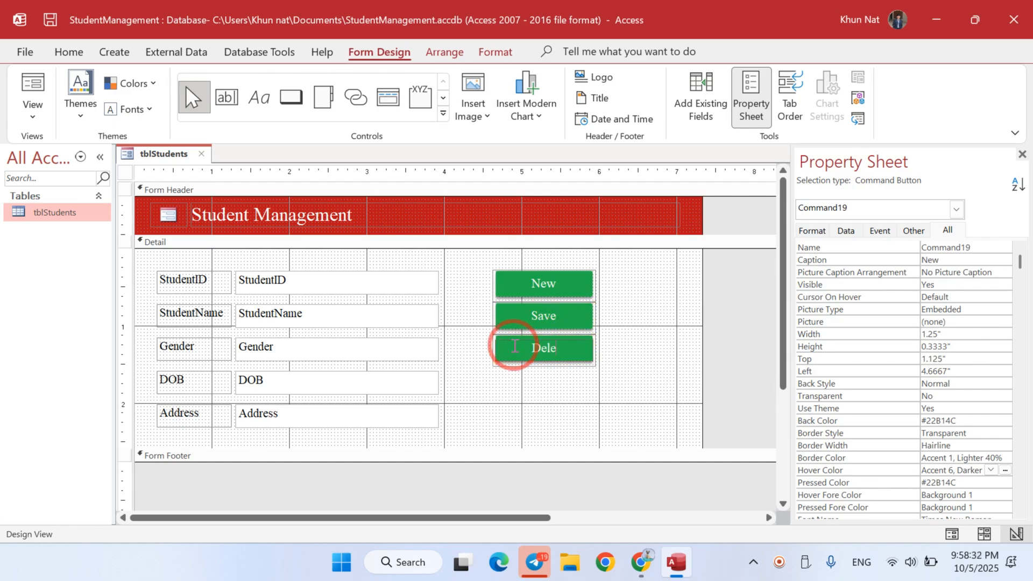
key("Return")
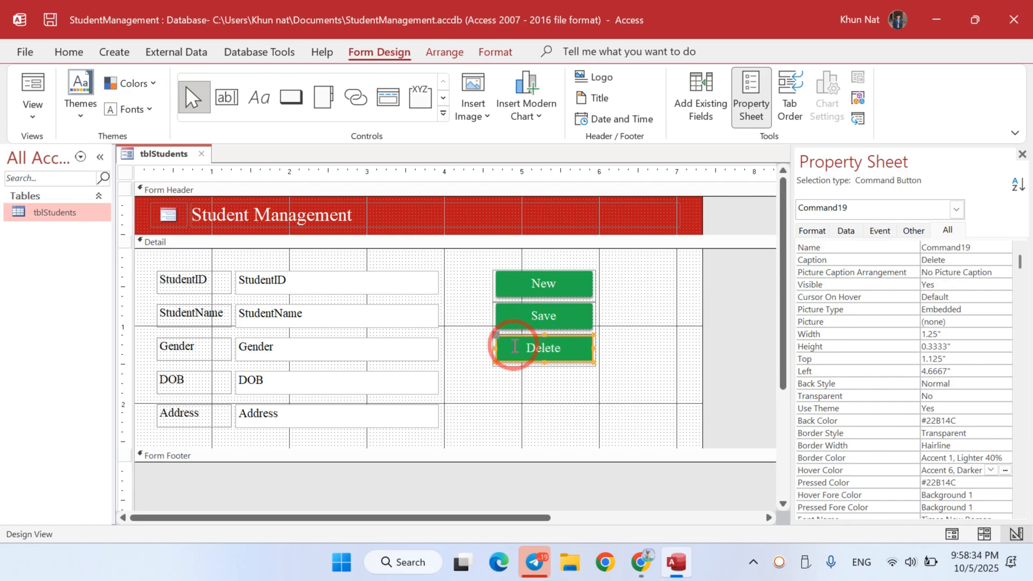
left_click(584, 408)
Step: Nudge the Save and Delete buttons together down about 0.04 inches to widen the gap below New
left_click(570, 318)
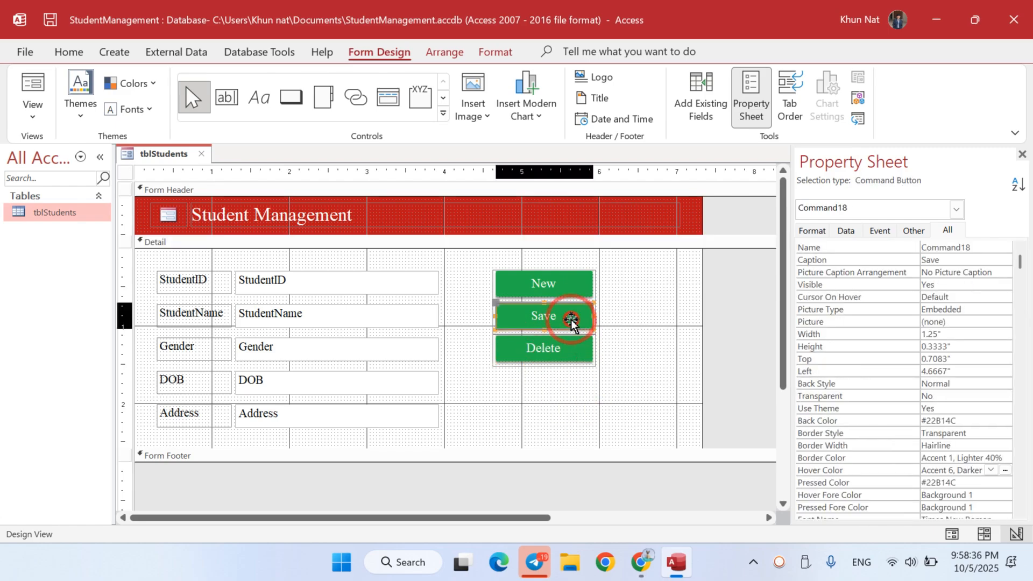
left_click(579, 340, "shift")
key("Down")
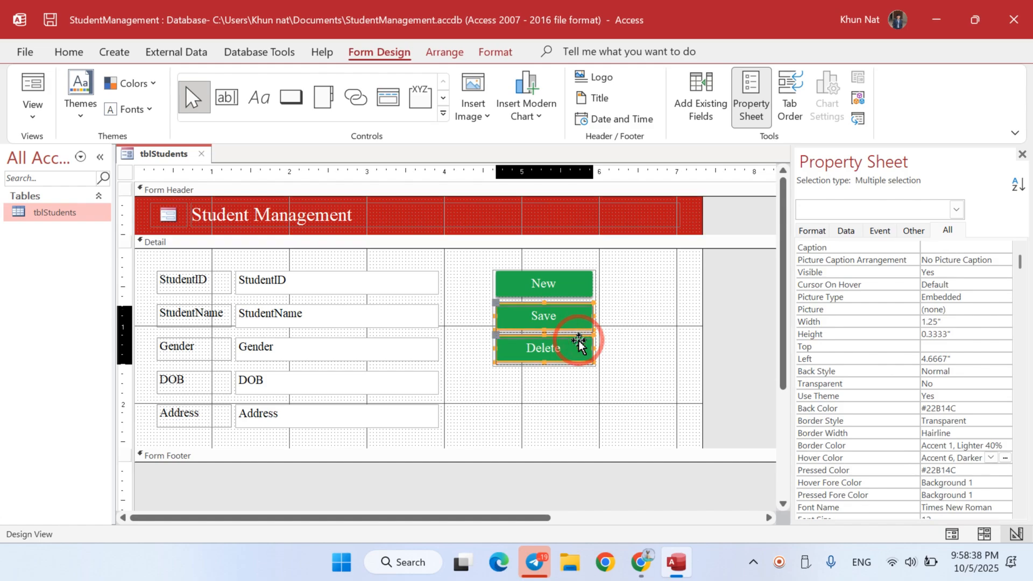
left_click(577, 396)
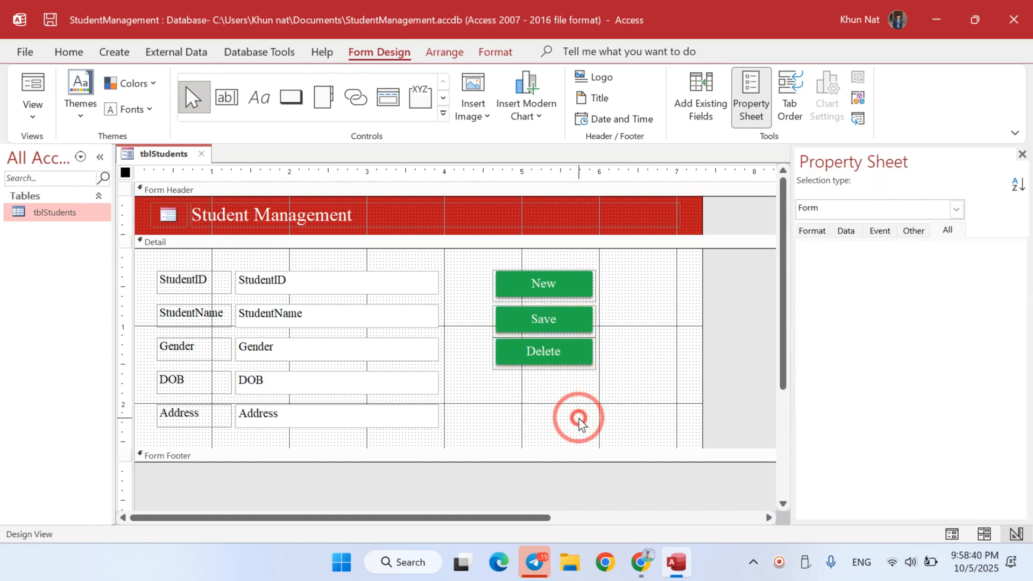
Step: Nudge the Delete button down to 1.2083 inches from the top to even out the button spacing
left_click(575, 344)
key("Down")
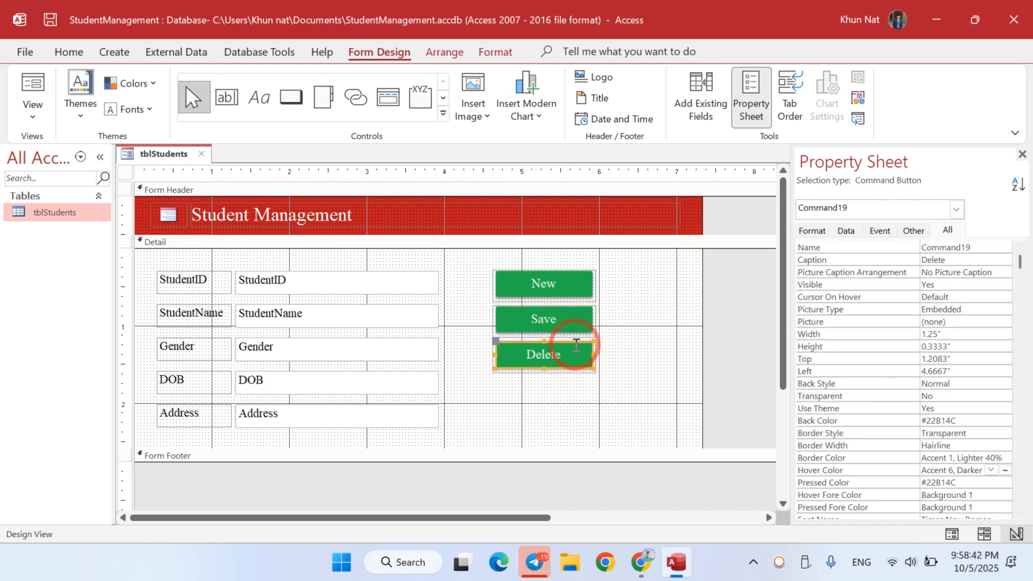
Step: Fill the Save button with dark blue #1F497D and set its hover color to a darker Accent 1 blue
left_click(563, 317)
left_click(497, 59)
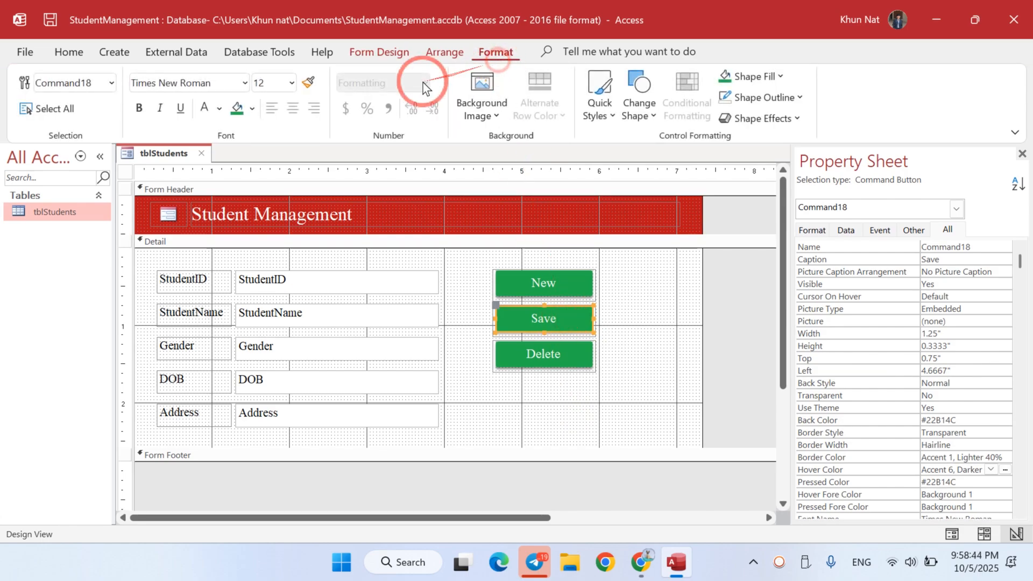
left_click(252, 110)
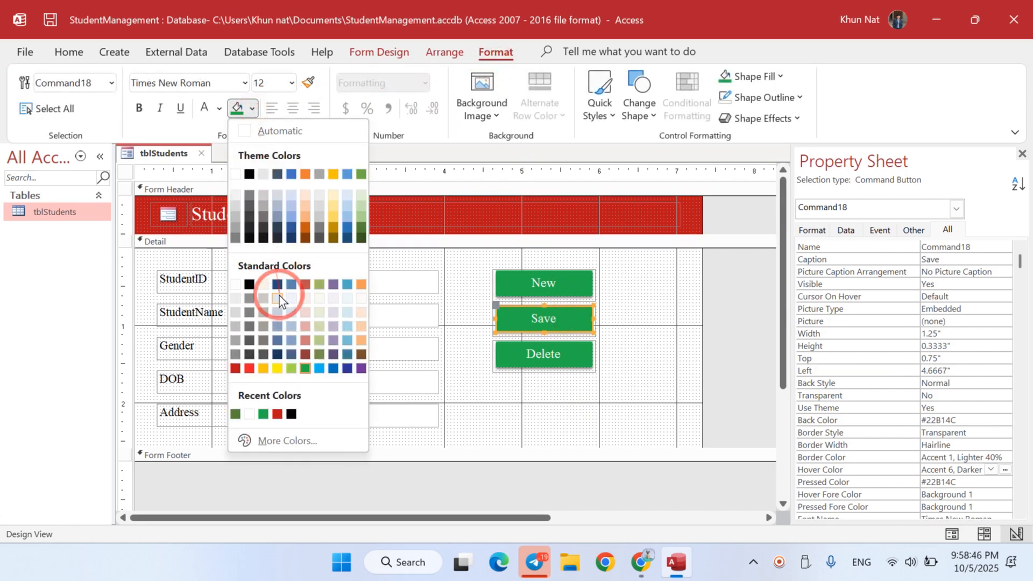
left_click(277, 284)
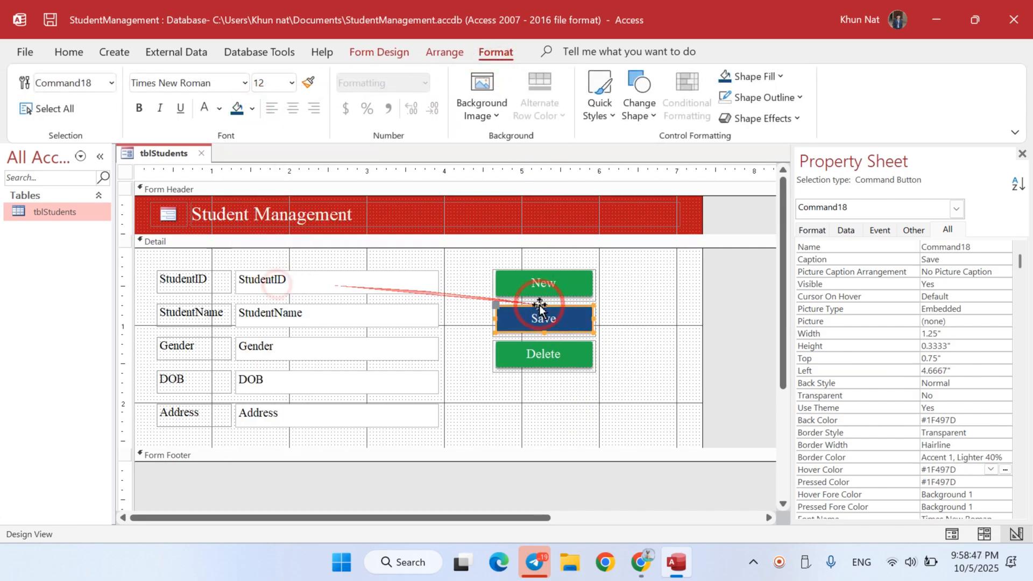
left_click(991, 469)
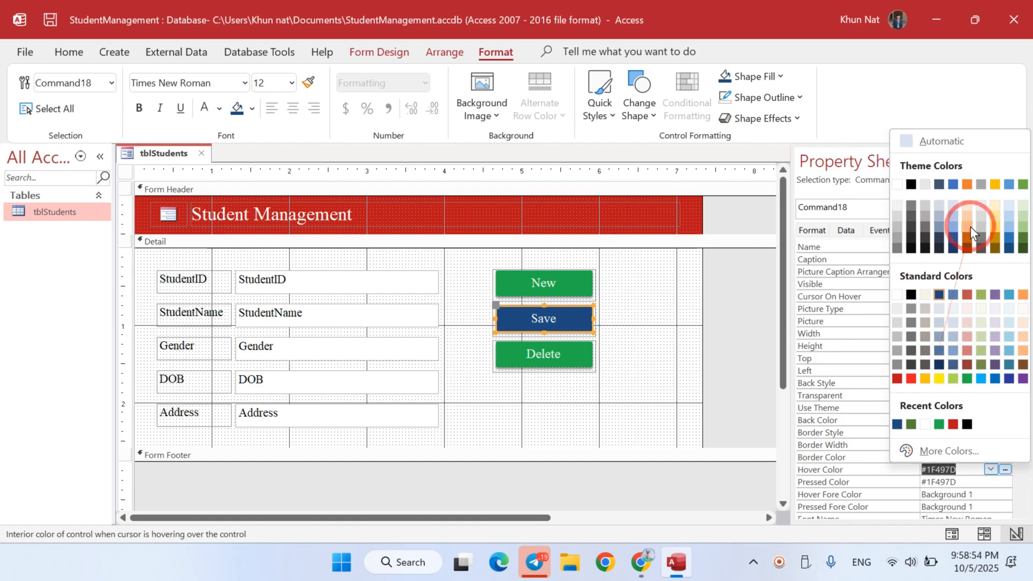
left_click(955, 240)
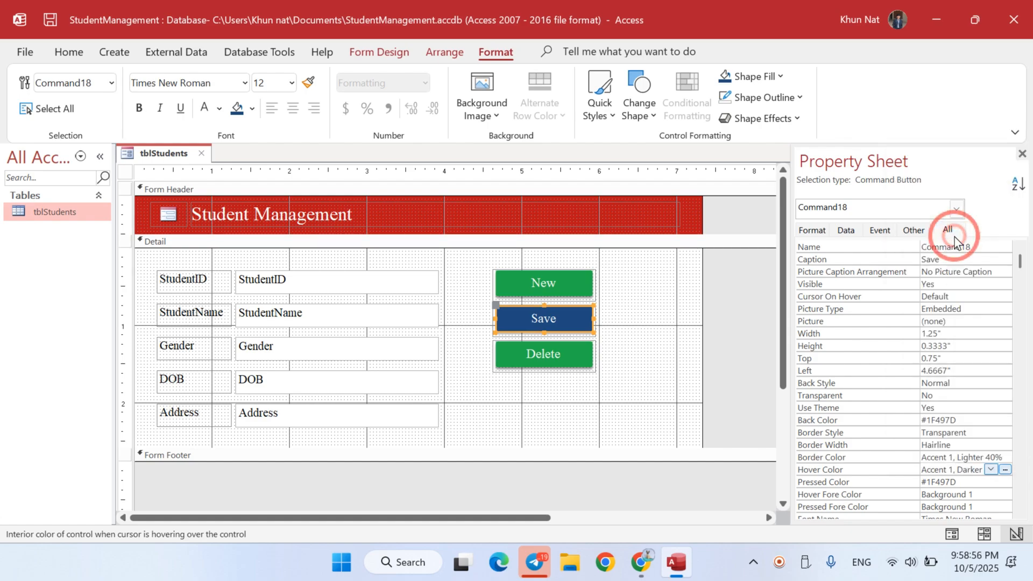
left_click(669, 340)
Step: Set the Delete button's hover color and fill to red #ED1C24
left_click(588, 353)
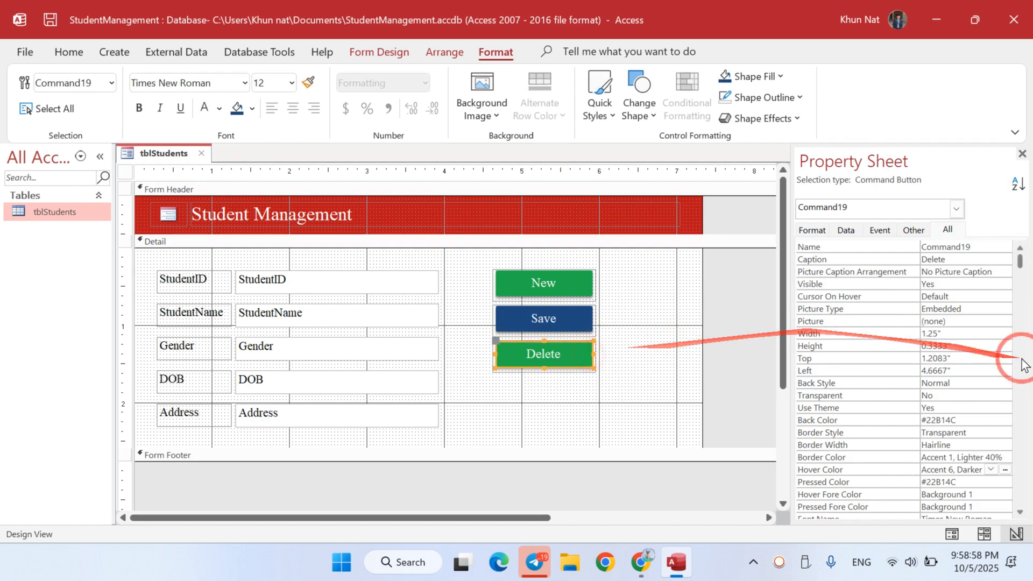
left_click(1005, 468)
left_click(1005, 468)
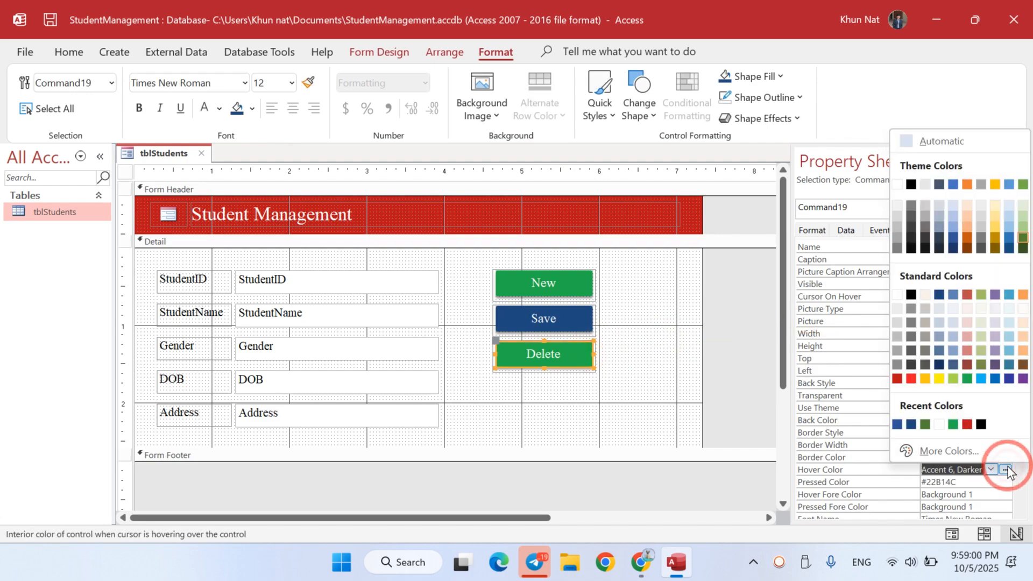
left_click(909, 380)
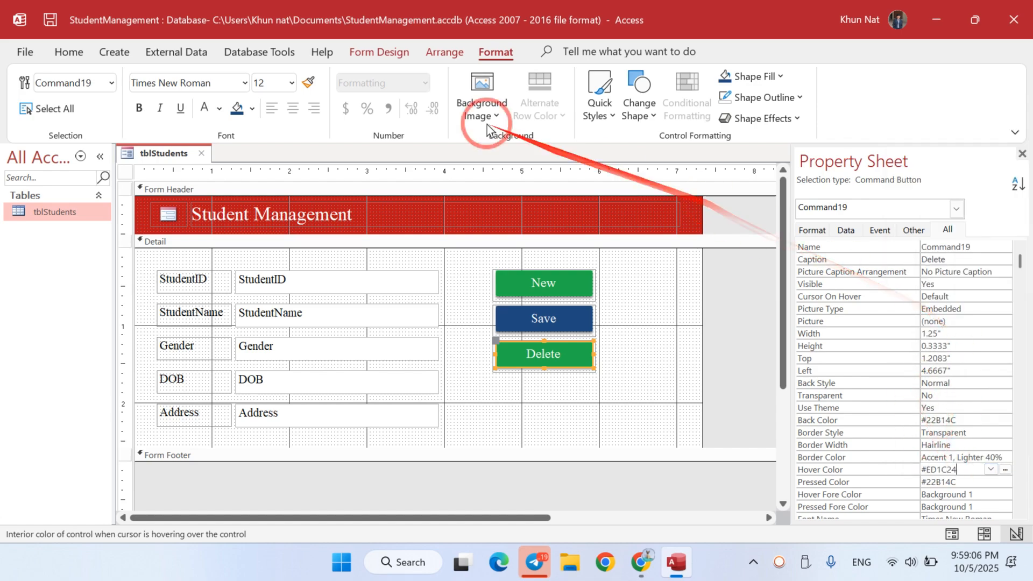
left_click(251, 109)
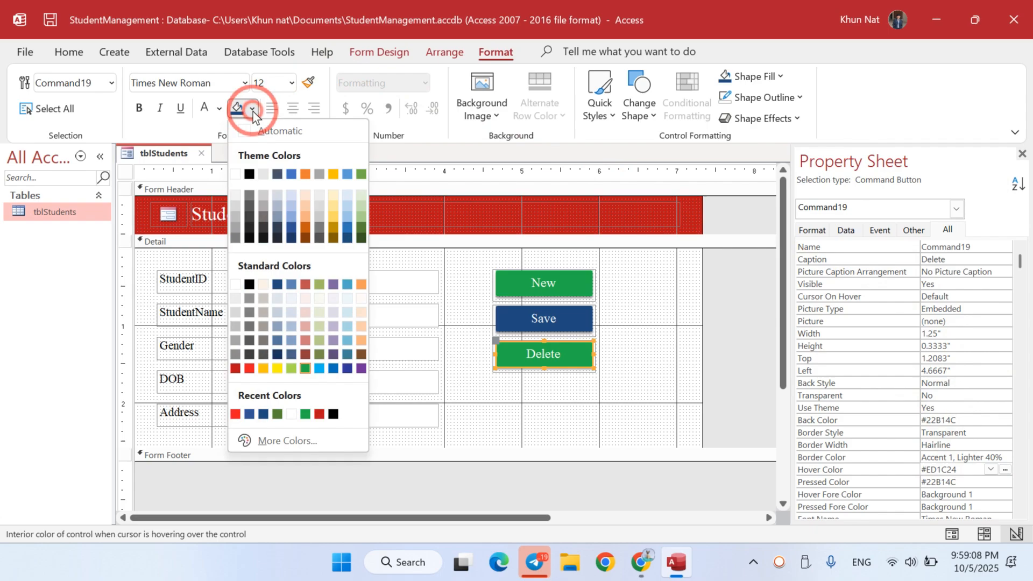
left_click(249, 368)
left_click(542, 414)
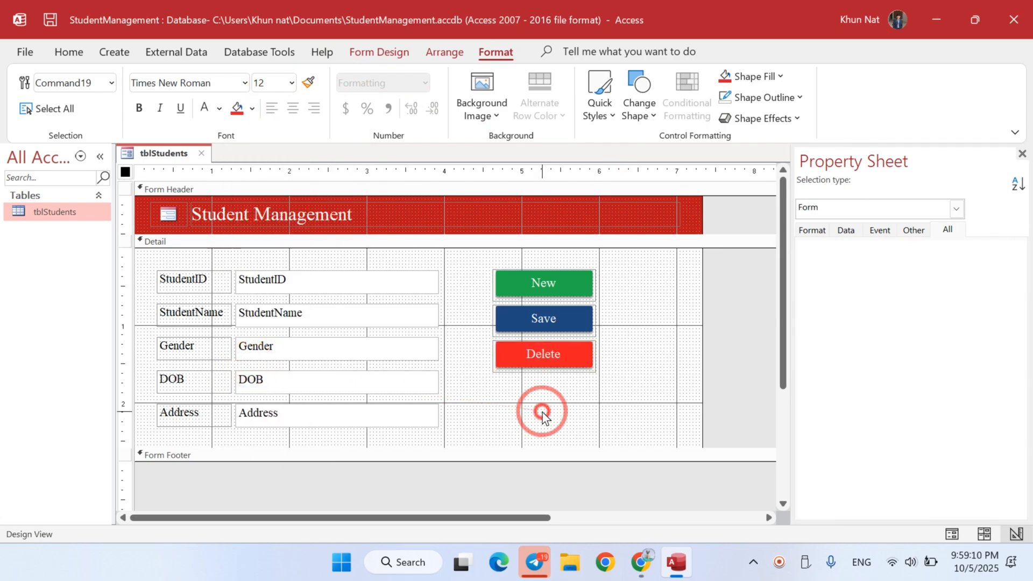
Step: Preview the recolored buttons in Form View and return to Design View
left_click(951, 534)
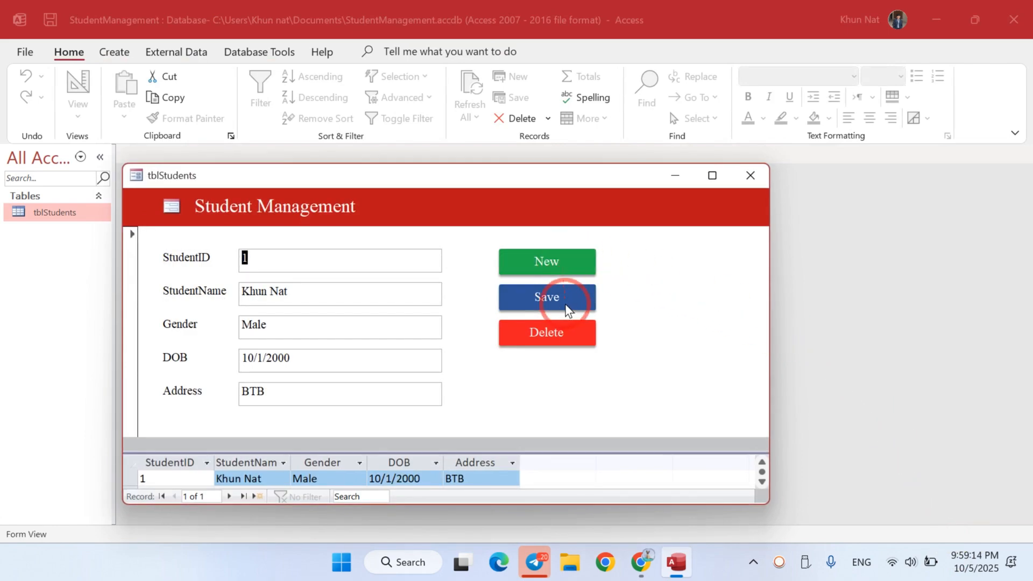
right_click(647, 338)
left_click(672, 387)
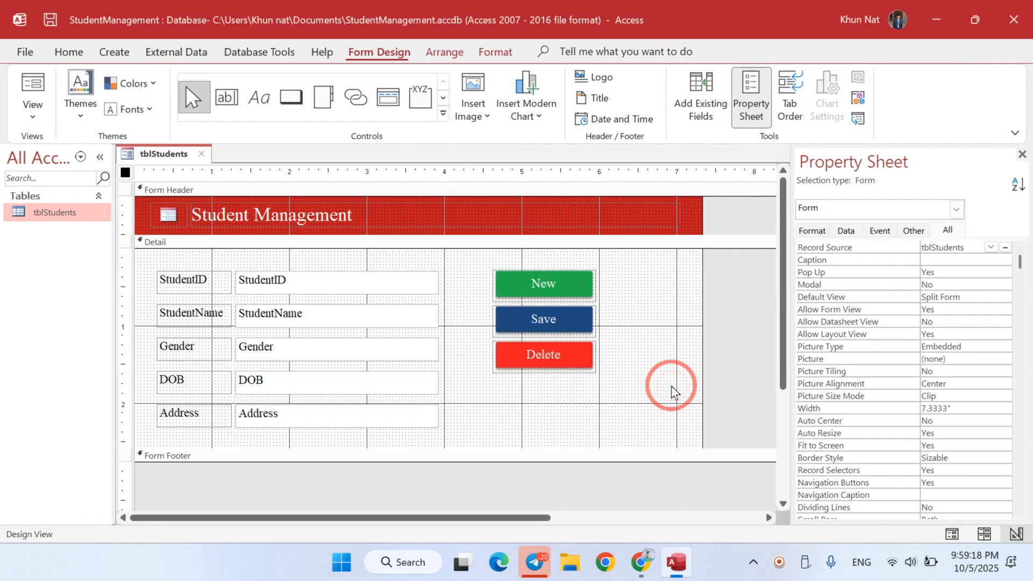
Step: Set the Save button's hover color to the lighter theme blue Accent 5
left_click(562, 322)
left_click(1001, 470)
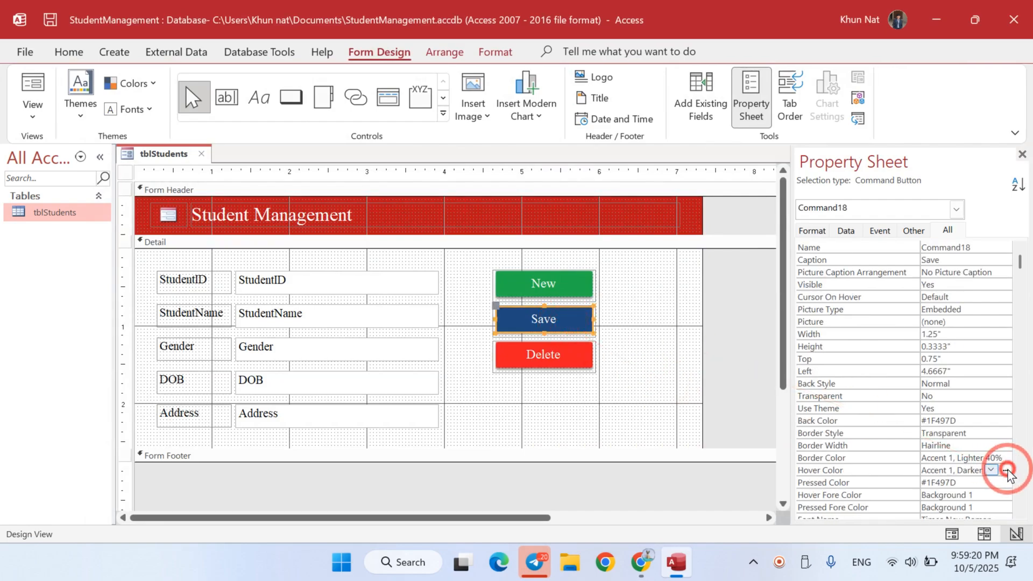
left_click(1005, 471)
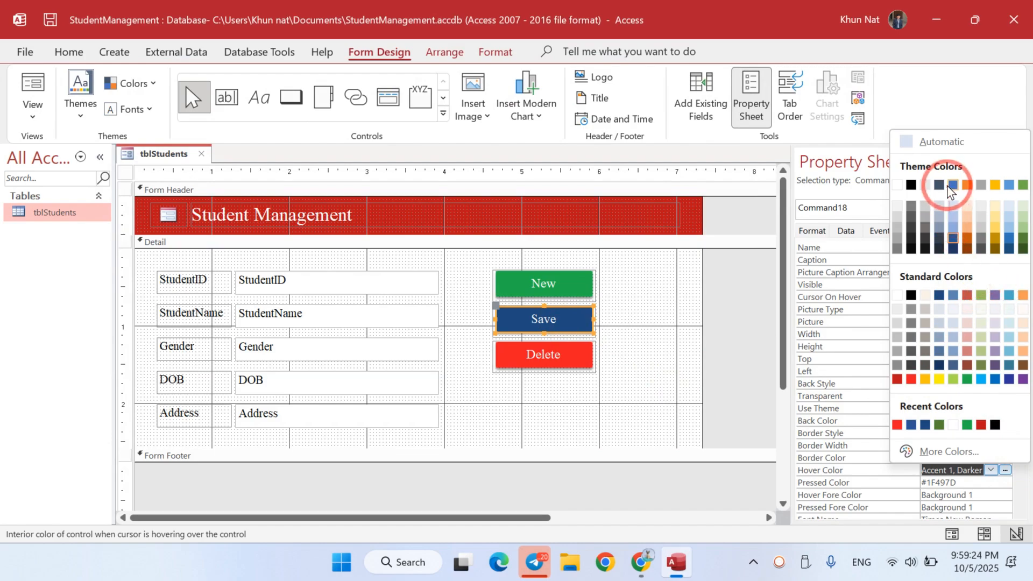
left_click(1012, 186)
left_click(660, 373)
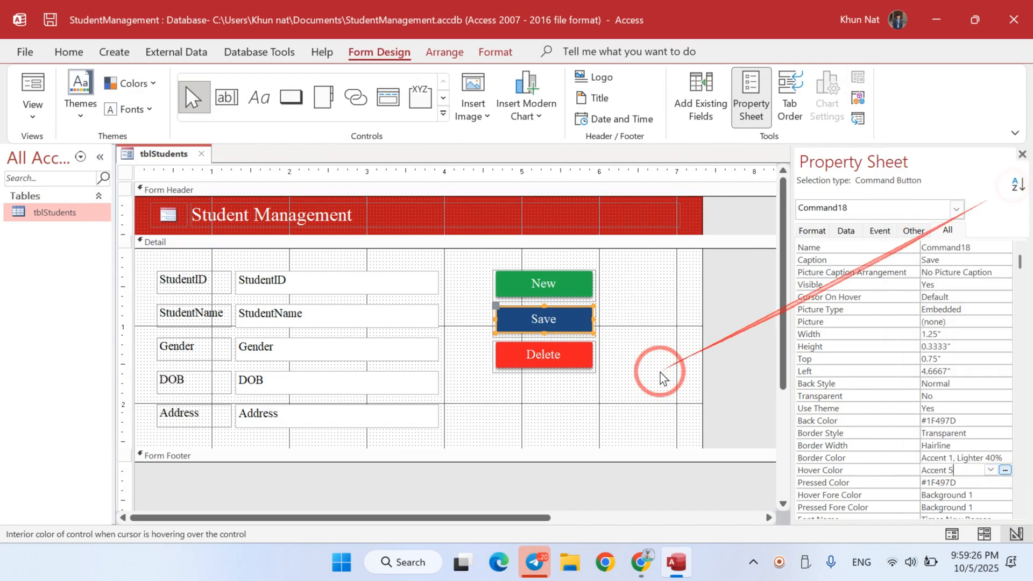
Step: Set the Delete button's hover color to muted red #C0504D and display the form in Form View
left_click(563, 353)
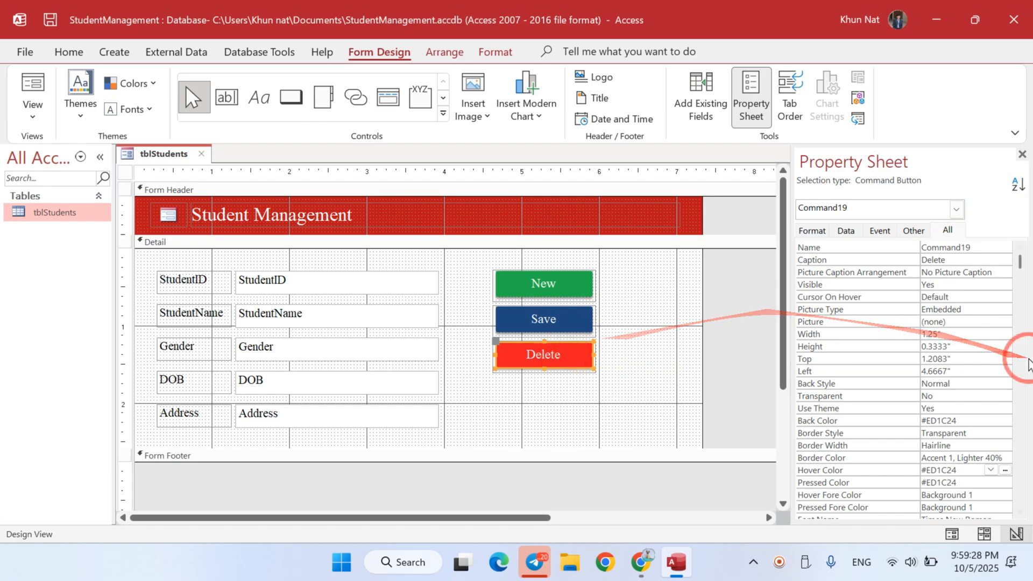
left_click(1005, 470)
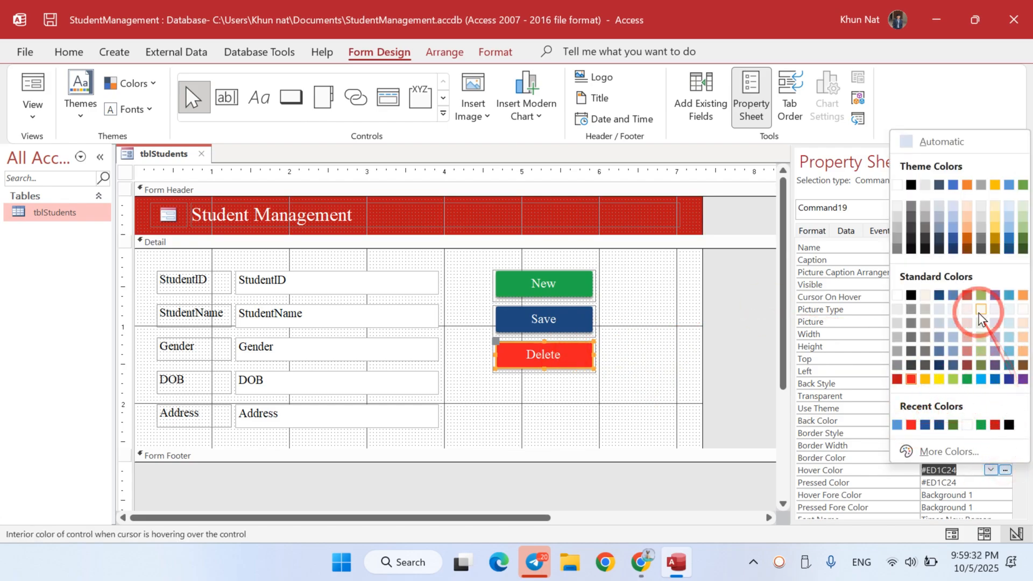
left_click(968, 299)
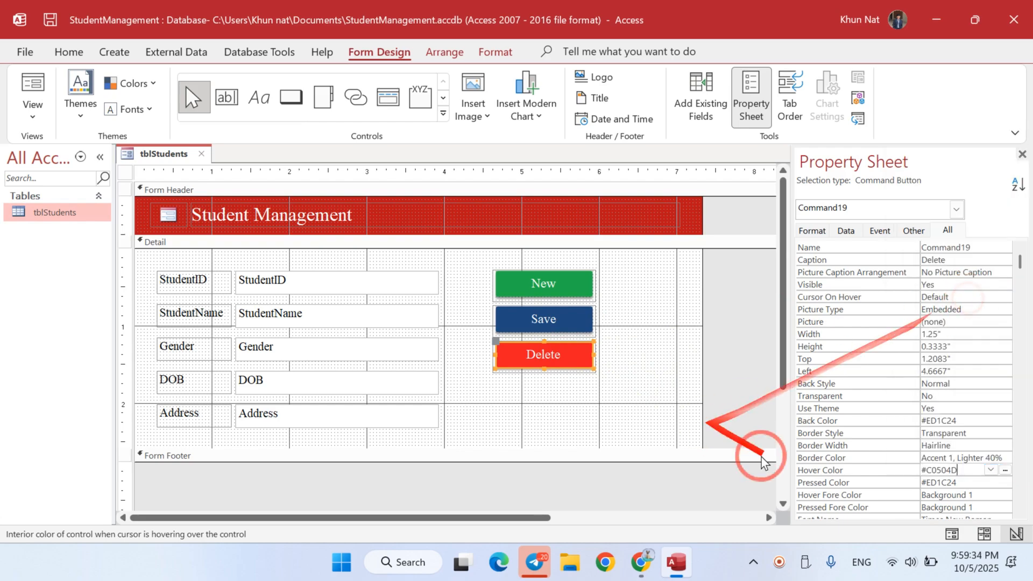
left_click(945, 528)
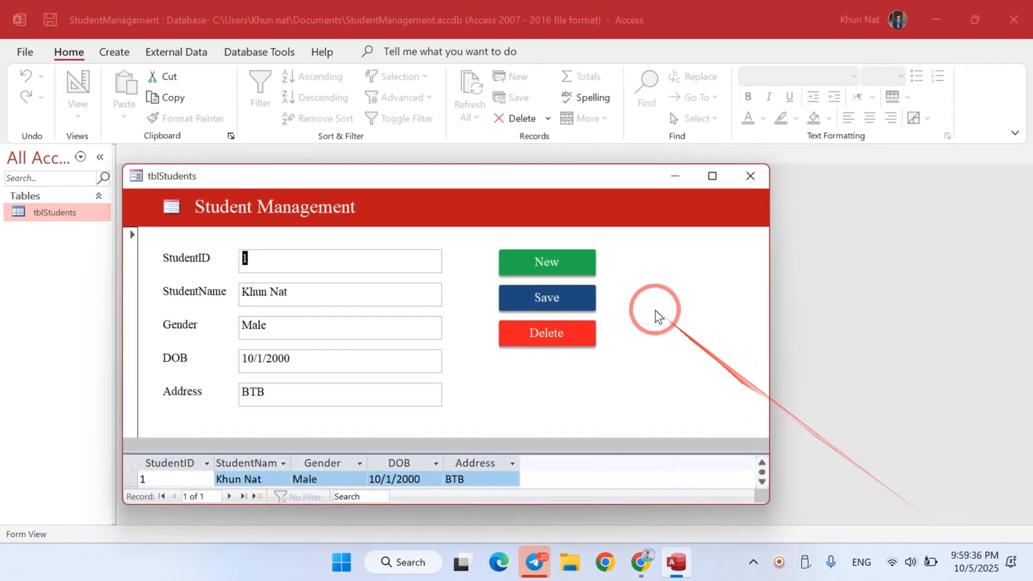
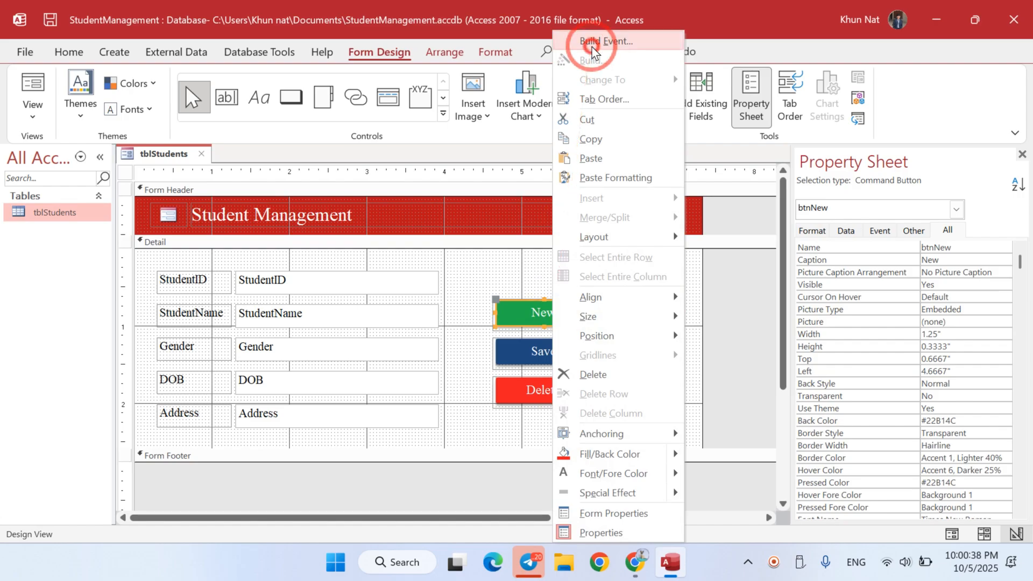
Step: Create a macro for the New button's click event using the Macro Builder and add a GoToRecord action
left_click(467, 141)
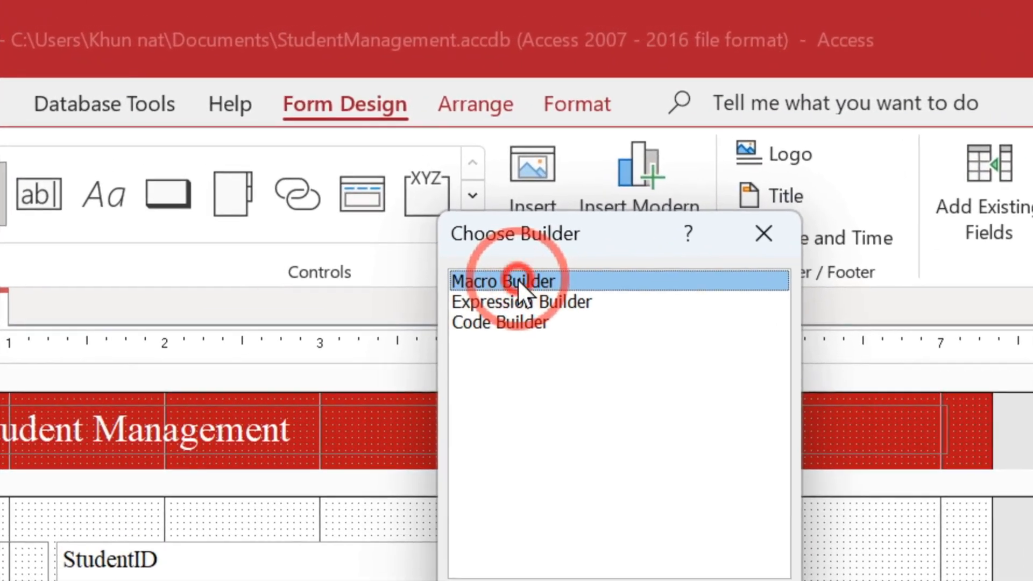
double_click(517, 279)
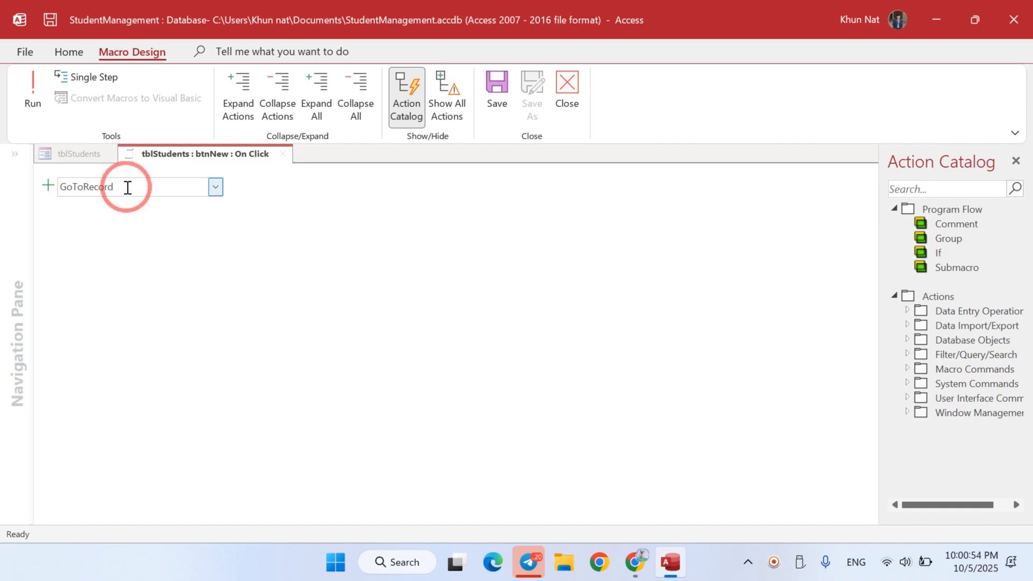
key("Return")
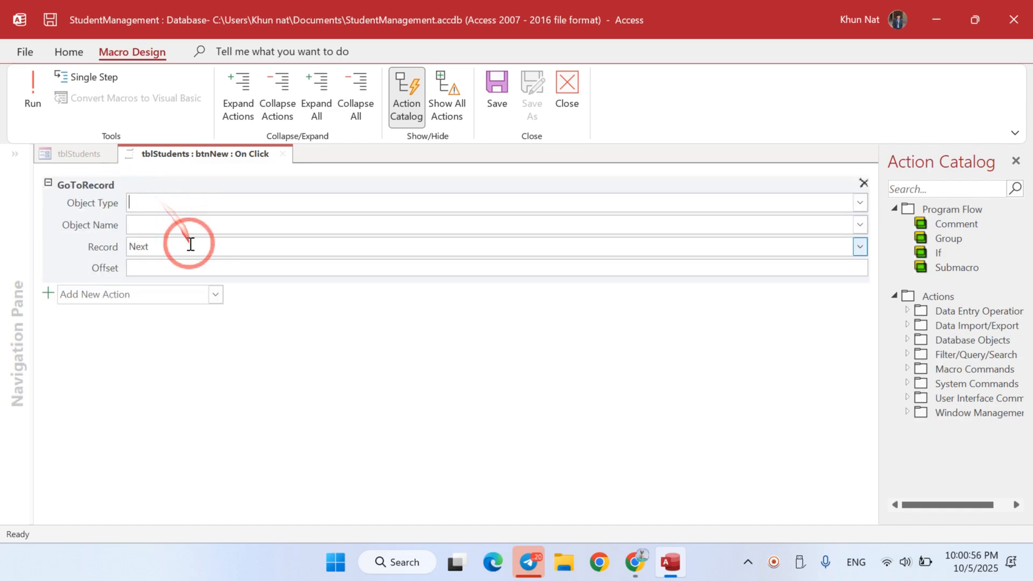
Step: Set the GoToRecord action's Record argument to New, save the macro and close it
left_click(859, 246)
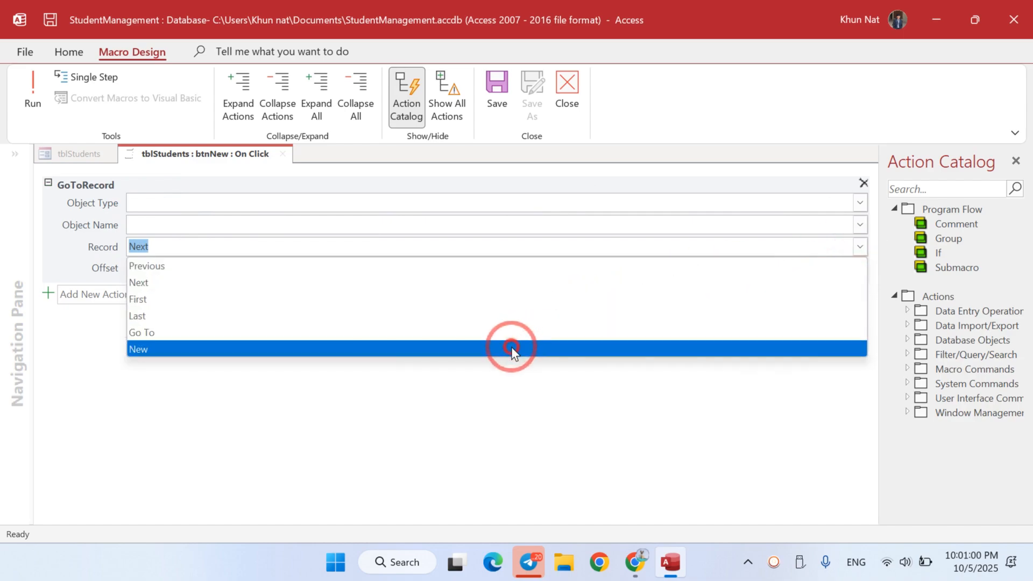
left_click(512, 348)
left_click(447, 333)
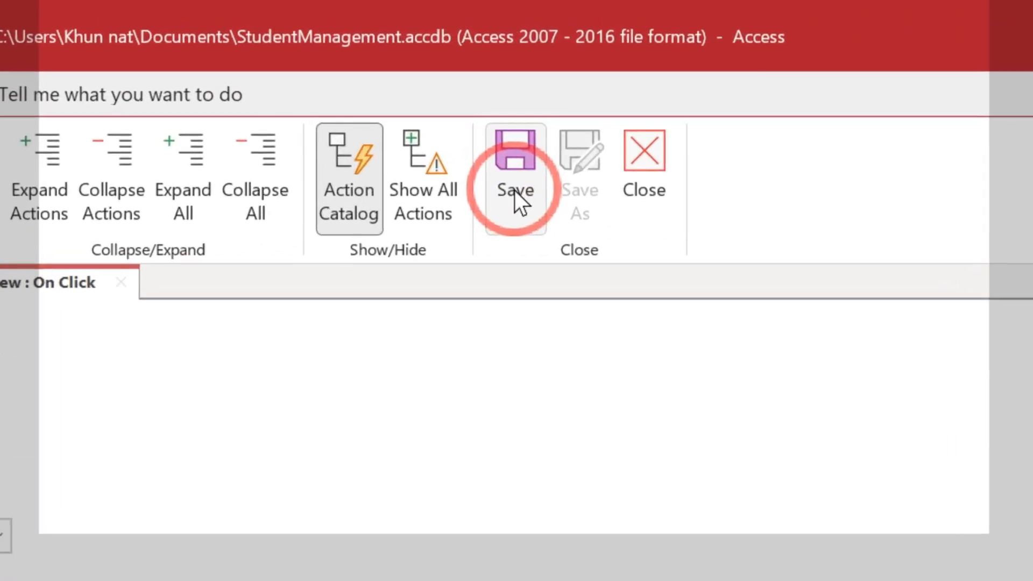
left_click(498, 108)
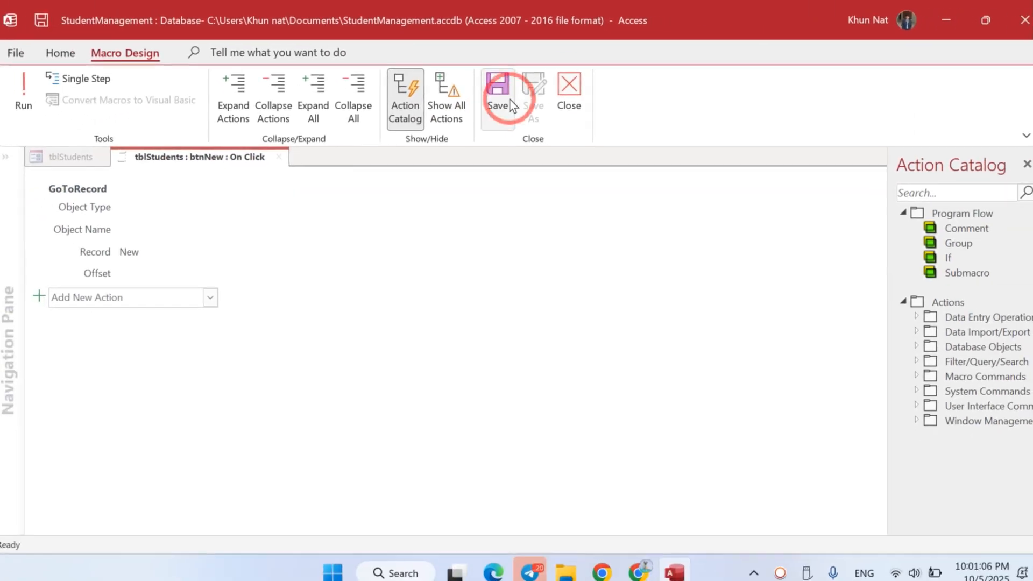
left_click(631, 154)
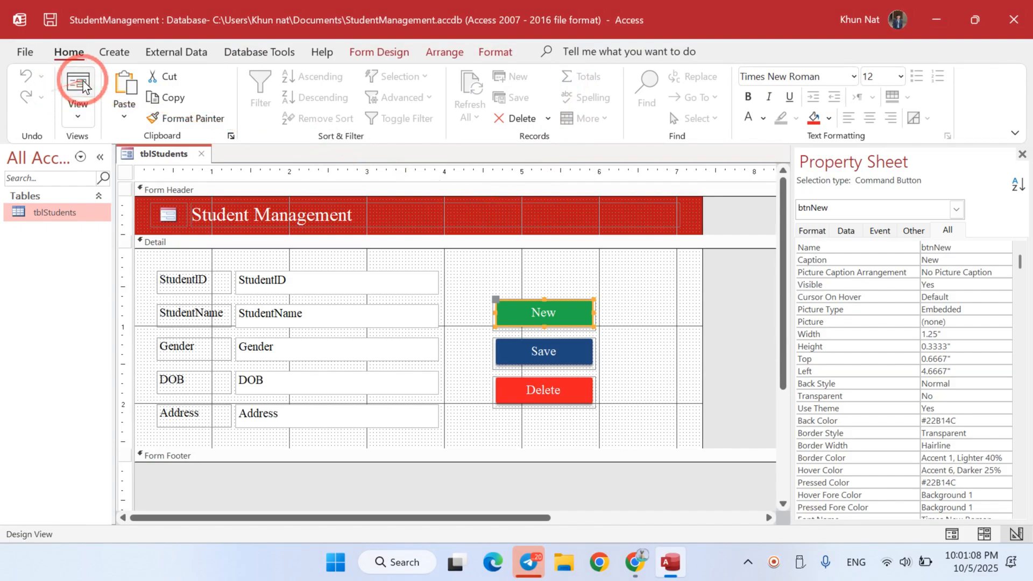
Step: Test the New button in Form View with the form window enlarged upward, and return to Design View
left_click(77, 86)
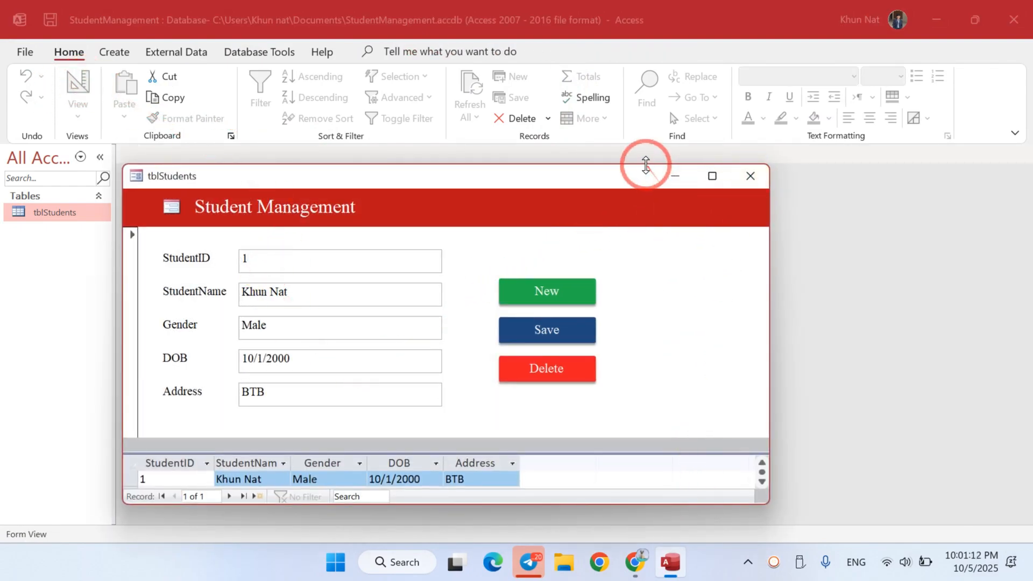
left_click_drag(645, 165, 669, 34)
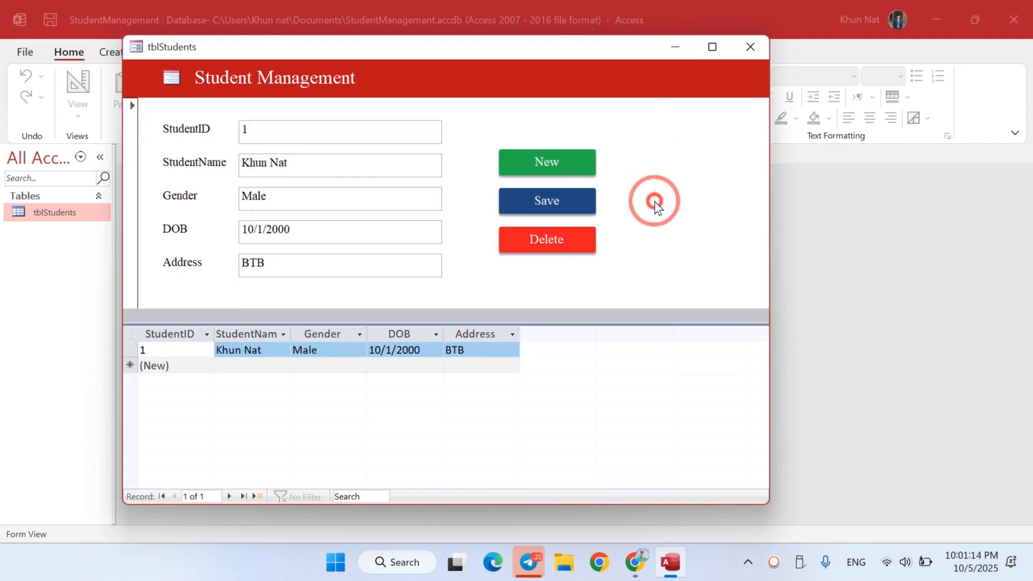
left_click(556, 161)
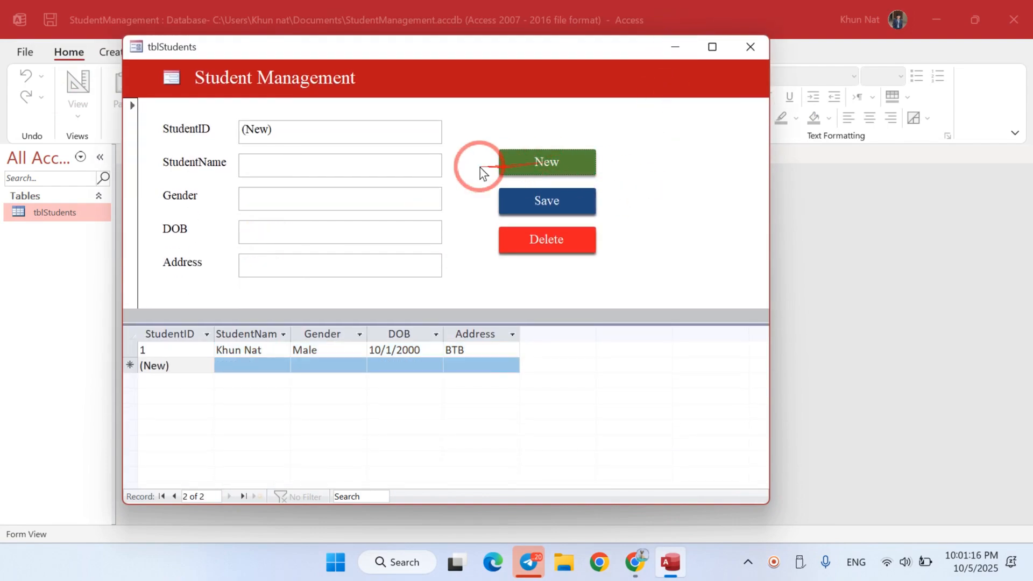
left_click(321, 173)
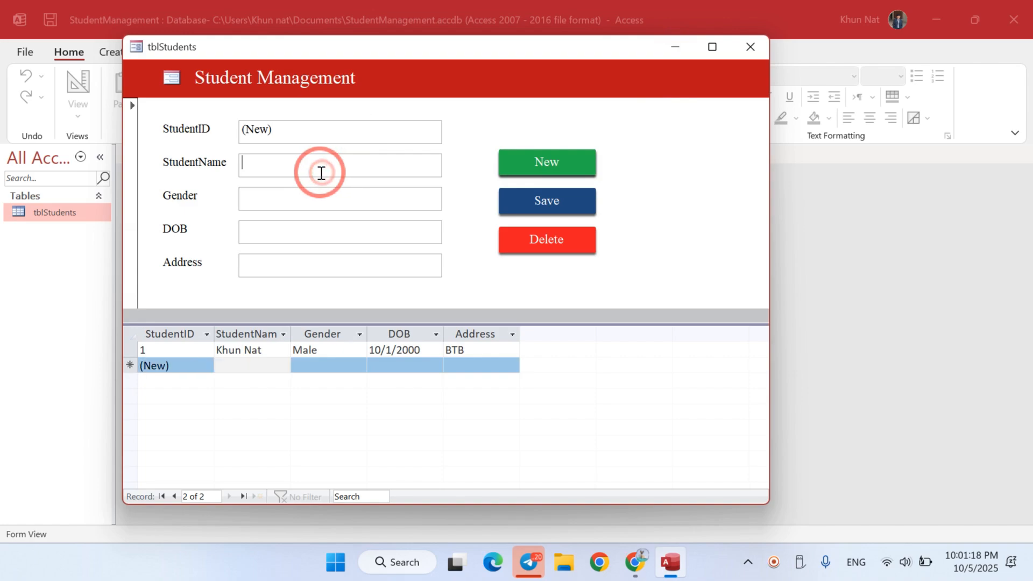
right_click(689, 169)
left_click(718, 217)
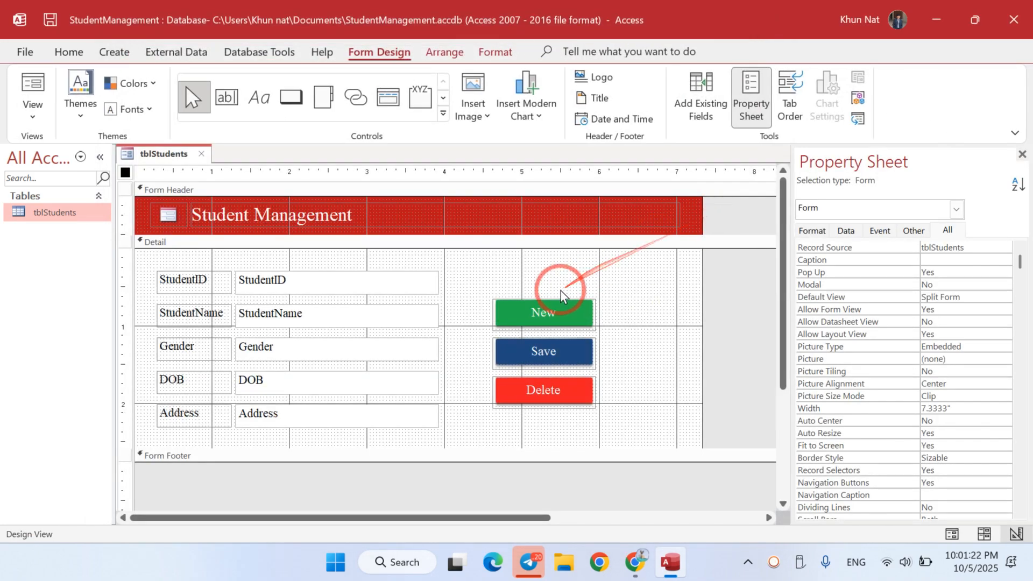
Step: Start a macro for the Save button's click event using the Macro Builder
left_click(635, 286)
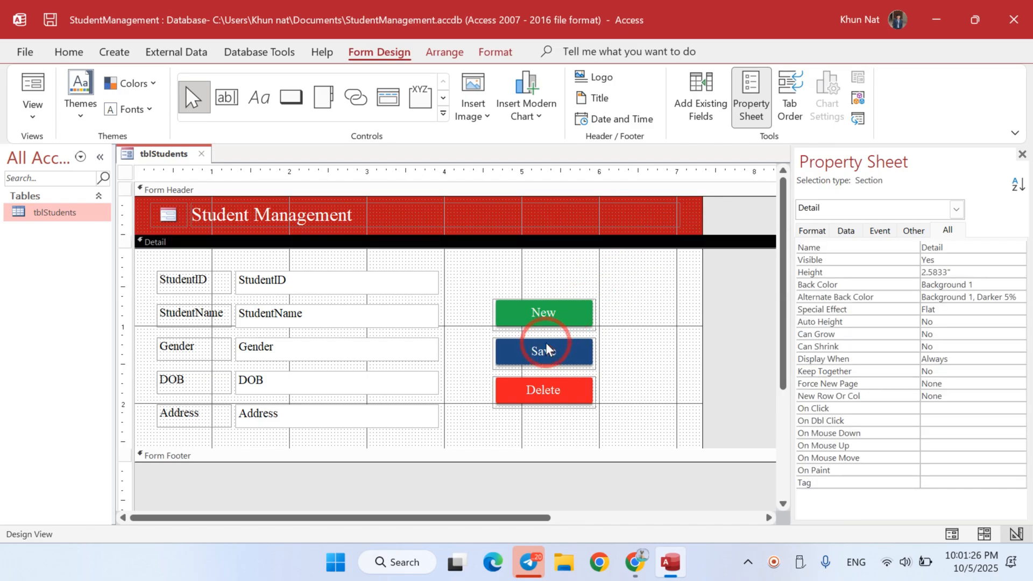
left_click(562, 347)
right_click(565, 347)
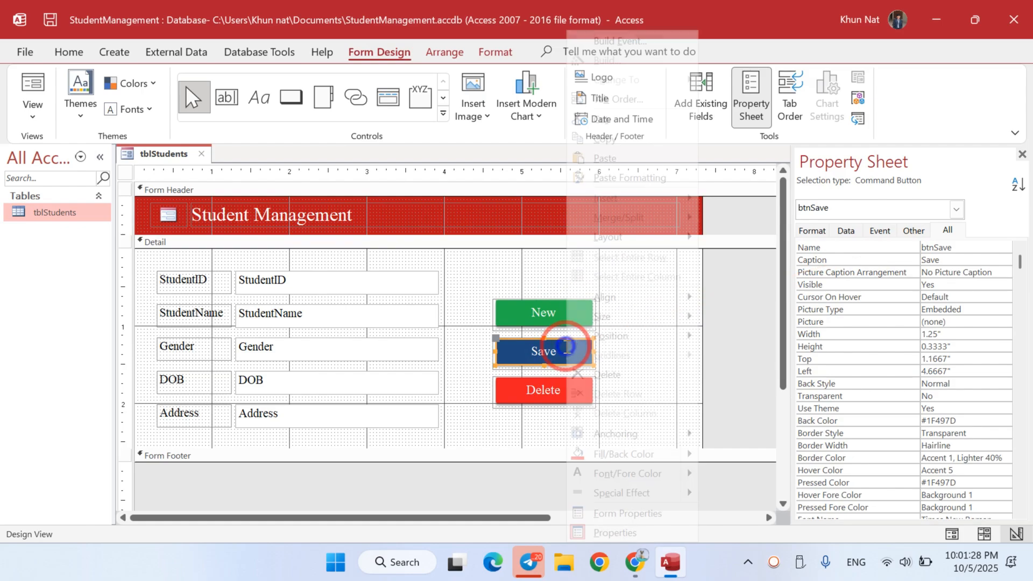
left_click(625, 40)
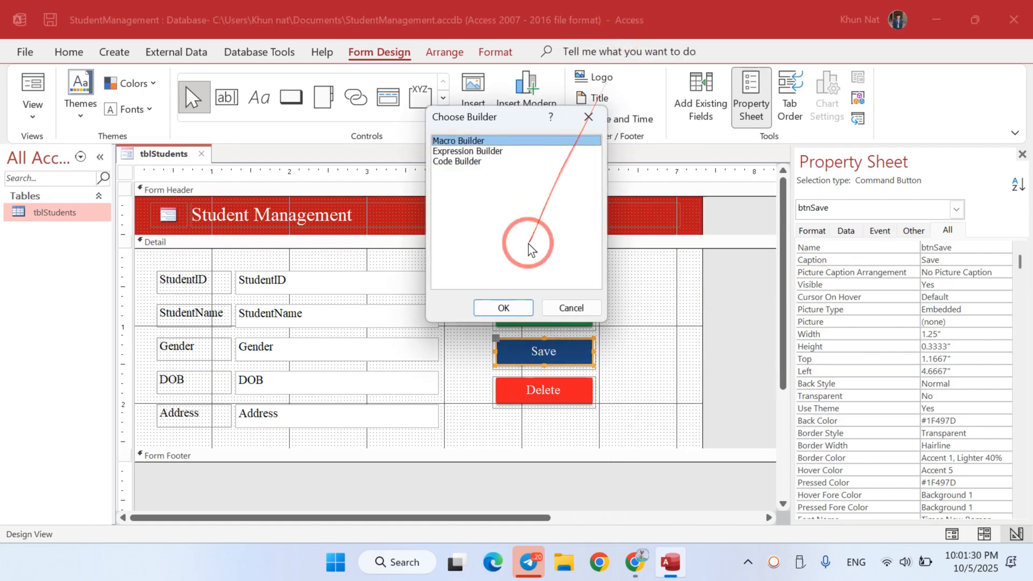
double_click(476, 141)
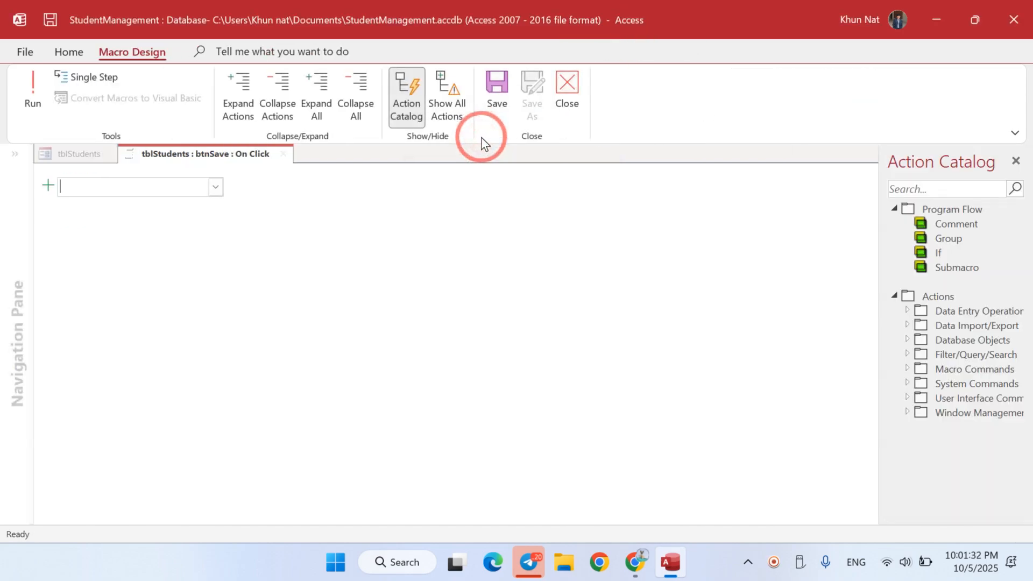
Step: Add a SaveRecord action to the Save button's macro, then save and close the macro
left_click(213, 186)
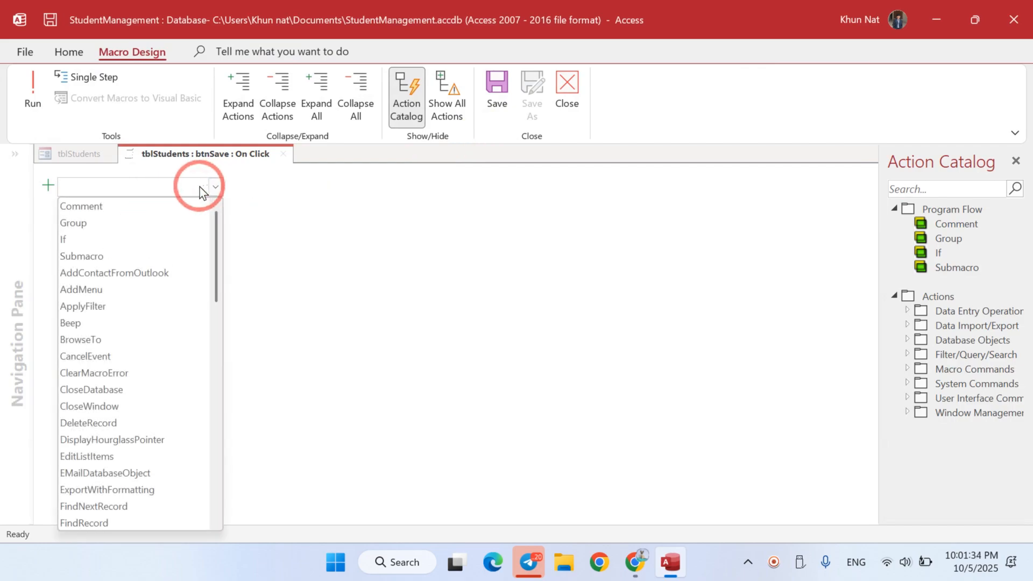
type("Sav")
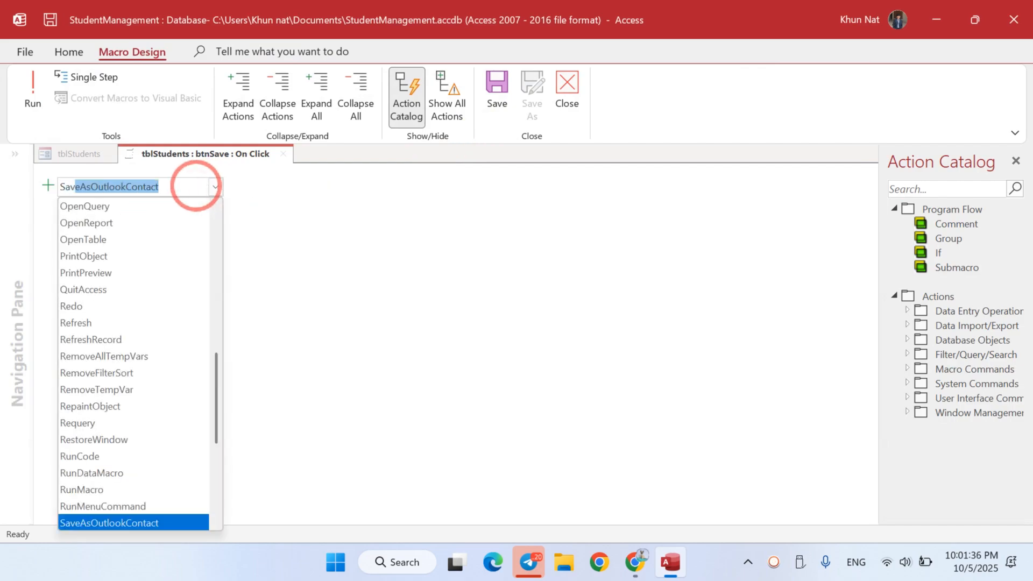
type("eRecord")
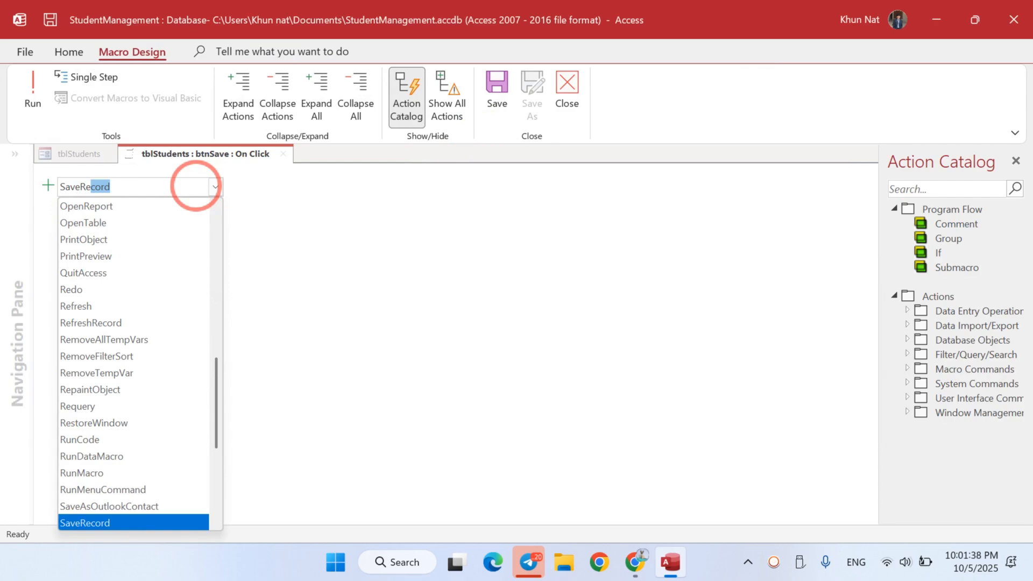
left_click(108, 519)
left_click(213, 197)
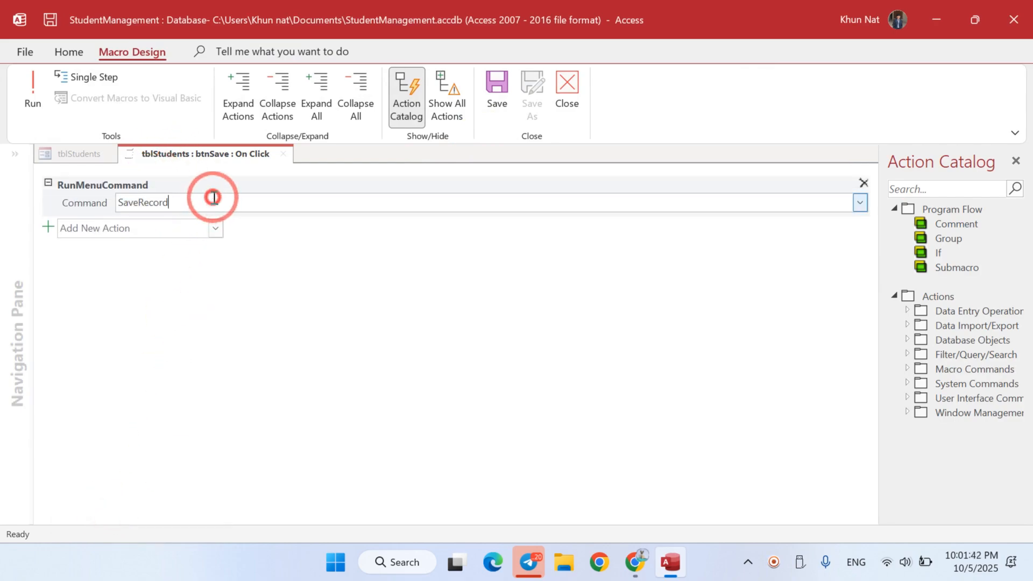
left_click_drag(214, 198, 110, 201)
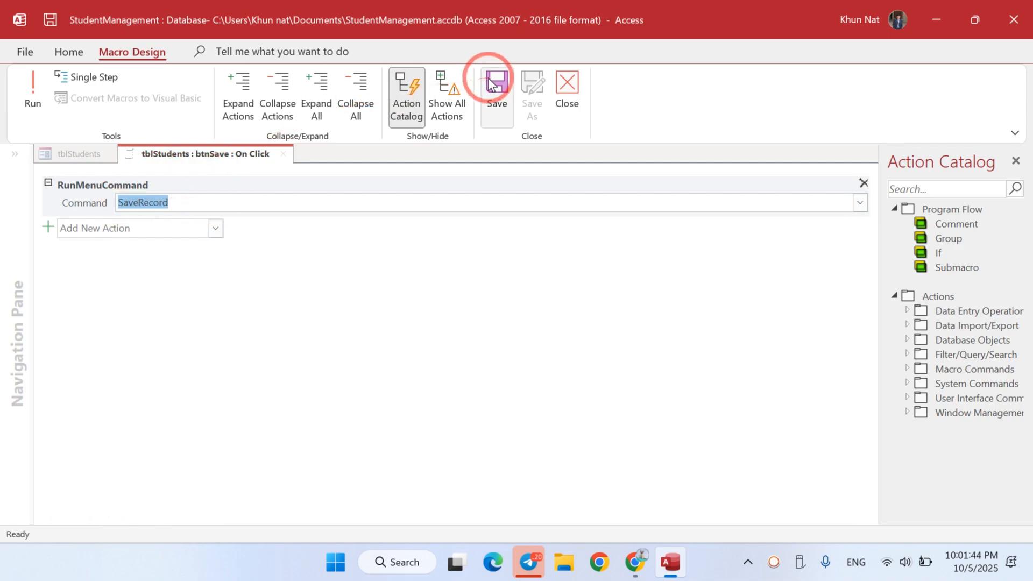
left_click(492, 80)
left_click(576, 85)
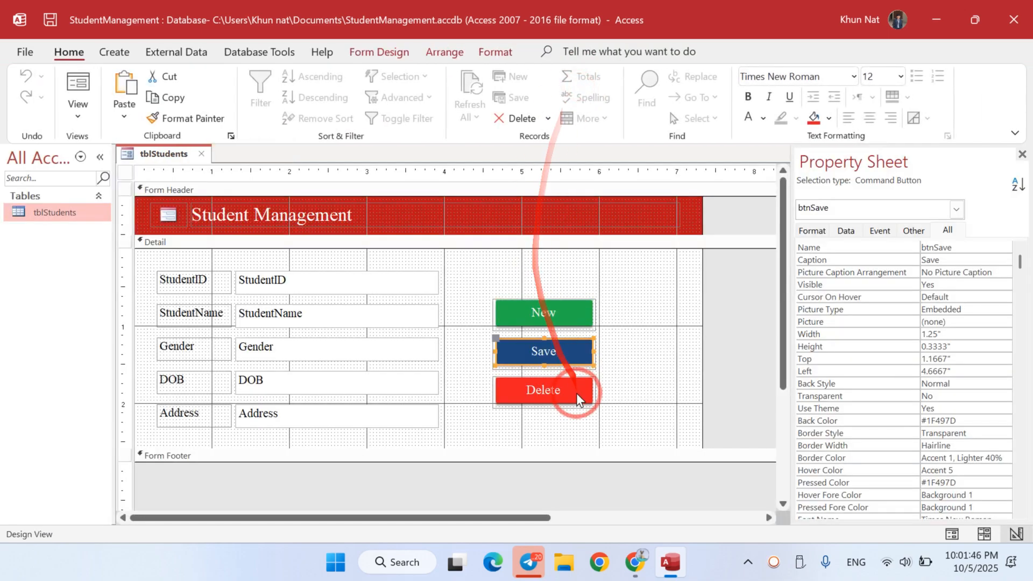
Step: Display the form in Form View and start a new record with the student's name and gender Female
left_click(654, 360)
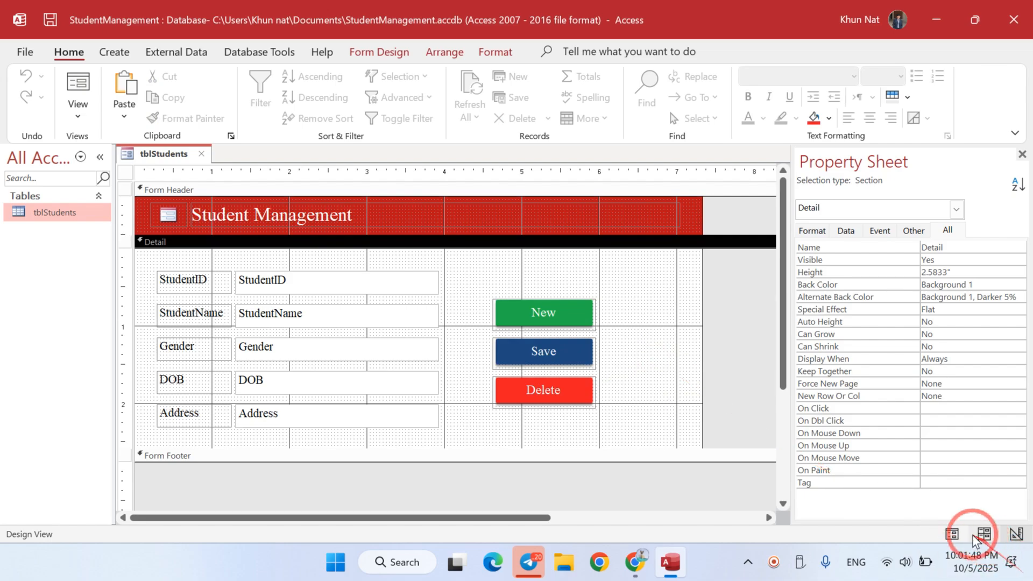
left_click(955, 534)
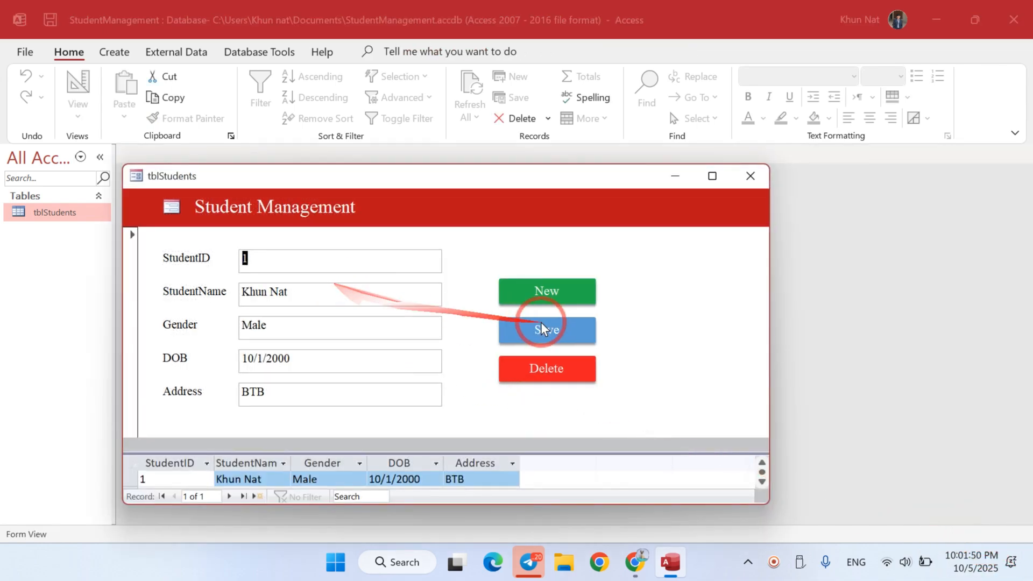
left_click(560, 292)
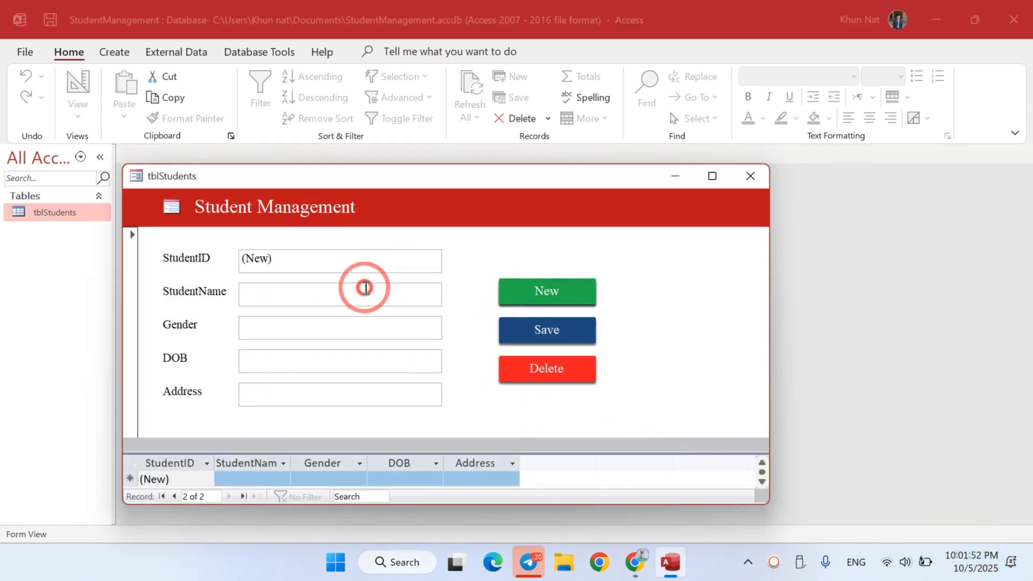
left_click(366, 289)
type("Ly Lin")
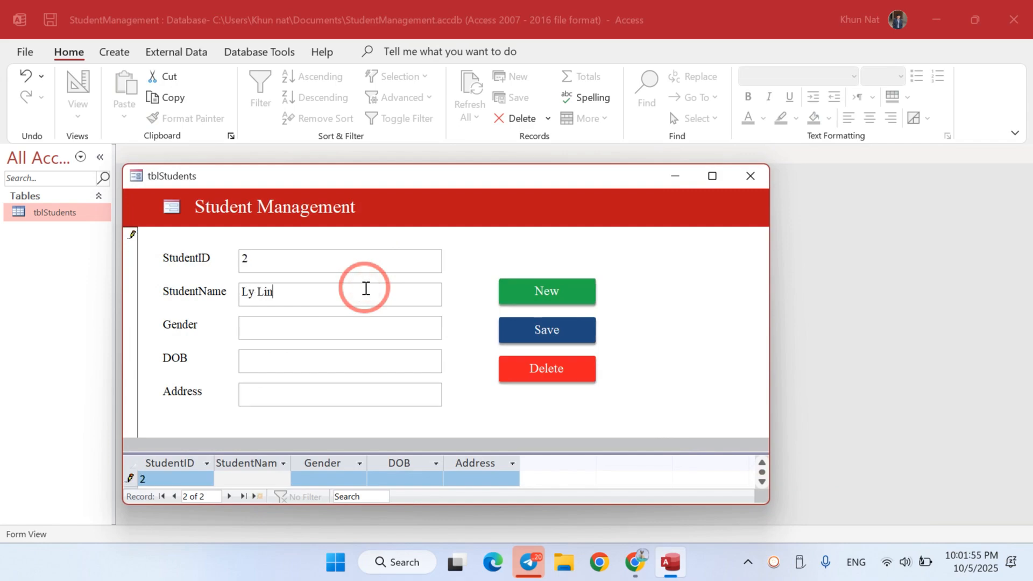
left_click(357, 326)
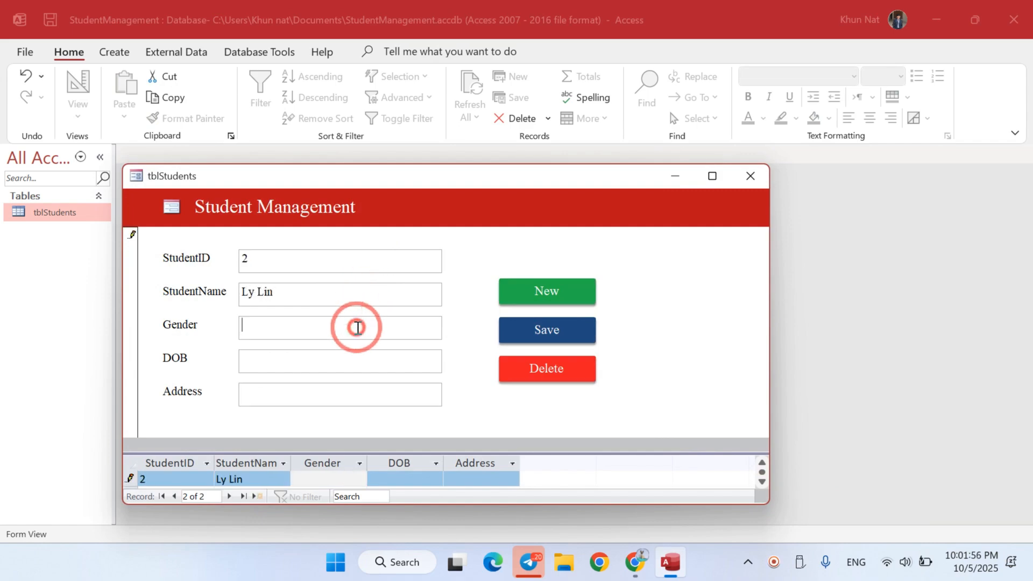
Step: Fill in the new student's date of birth in the DOB field
left_click(357, 362)
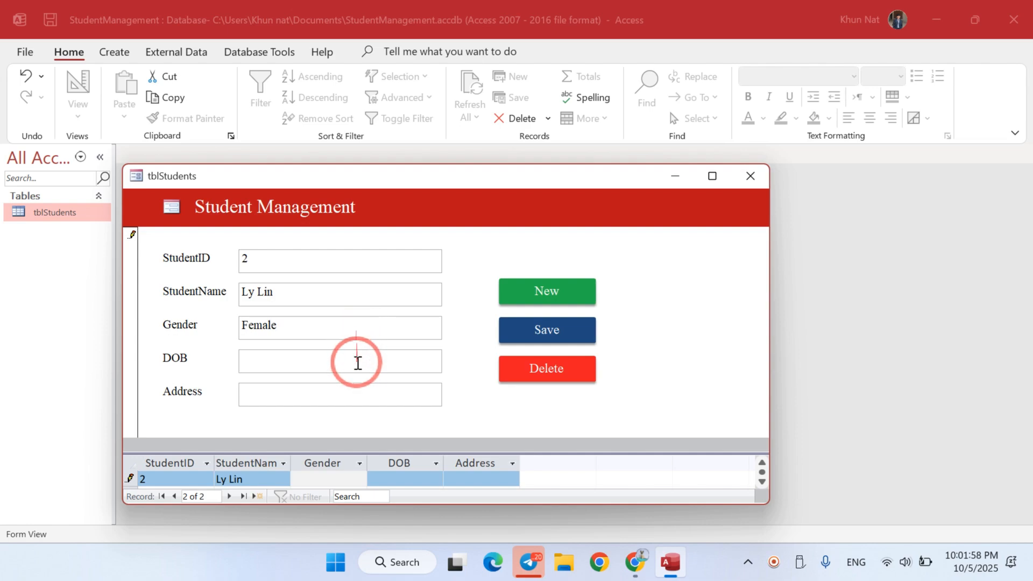
left_click(449, 355)
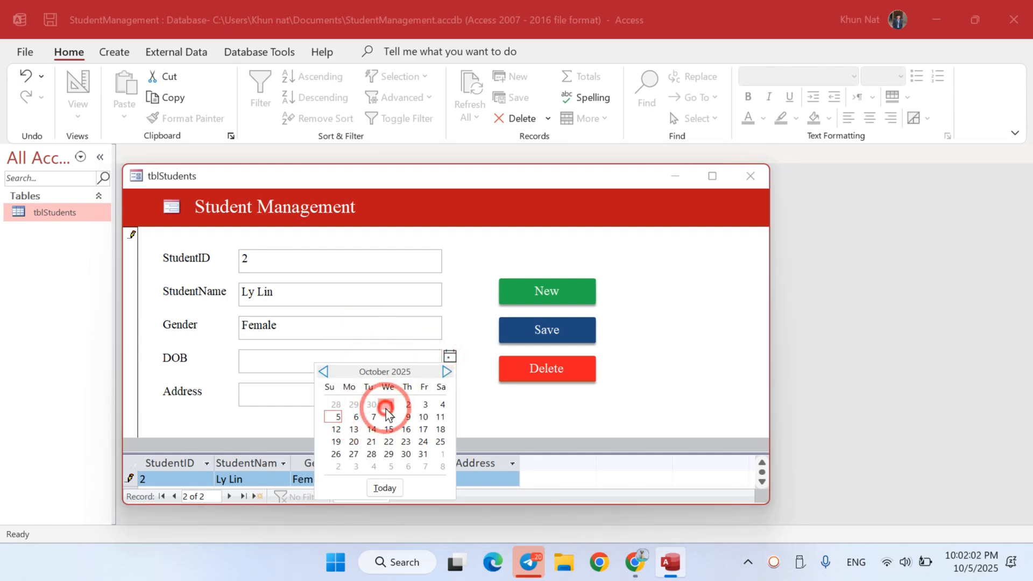
left_click(387, 410)
left_click(350, 361)
key("BackSpace")
key("BackSpace")
type("0/1/200")
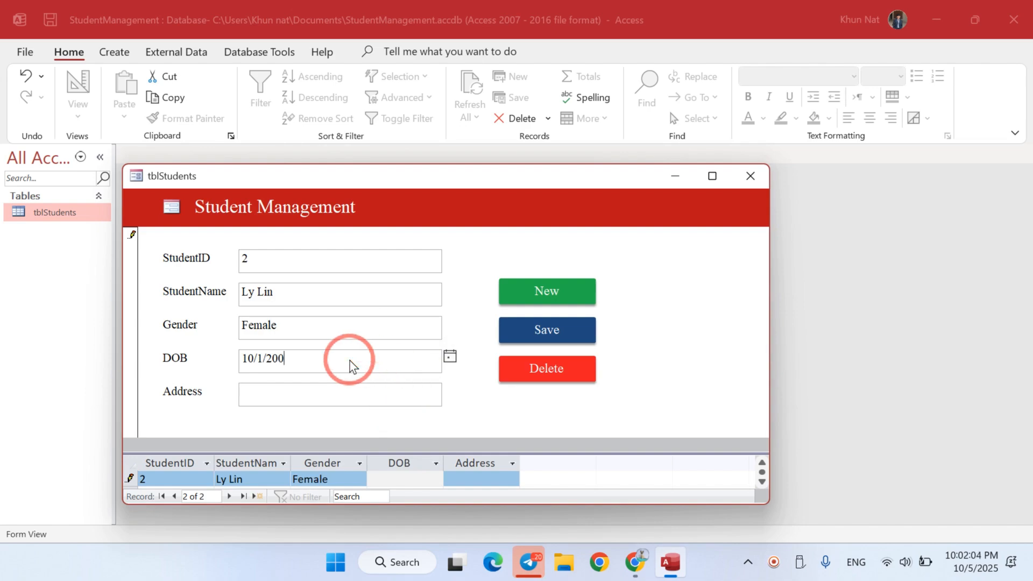
type("2")
key("BackSpace")
key("BackSpace")
type("2")
Step: Set the new student's address to BTB and save the record with the form's Save button
left_click(341, 395)
type("BTB")
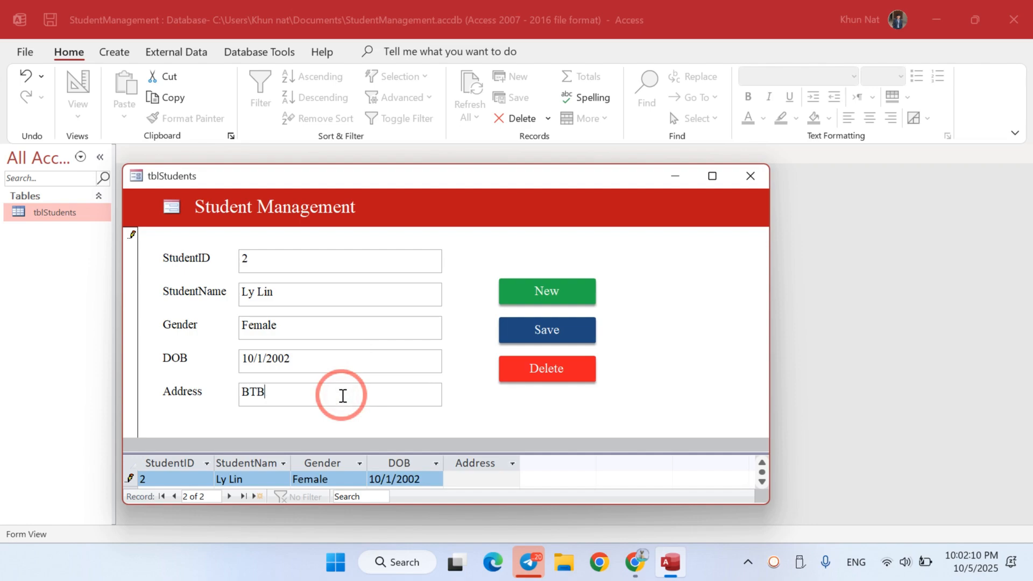
left_click(534, 328)
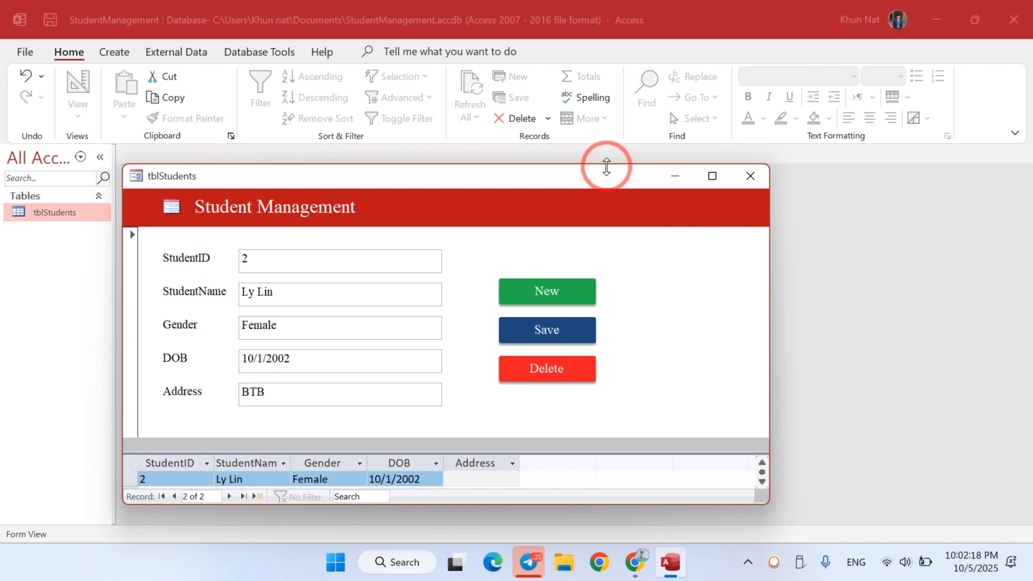
Step: Enlarge the form window upward and check the second student's fields in the datasheet
left_click_drag(604, 166, 618, 42)
left_click(272, 369)
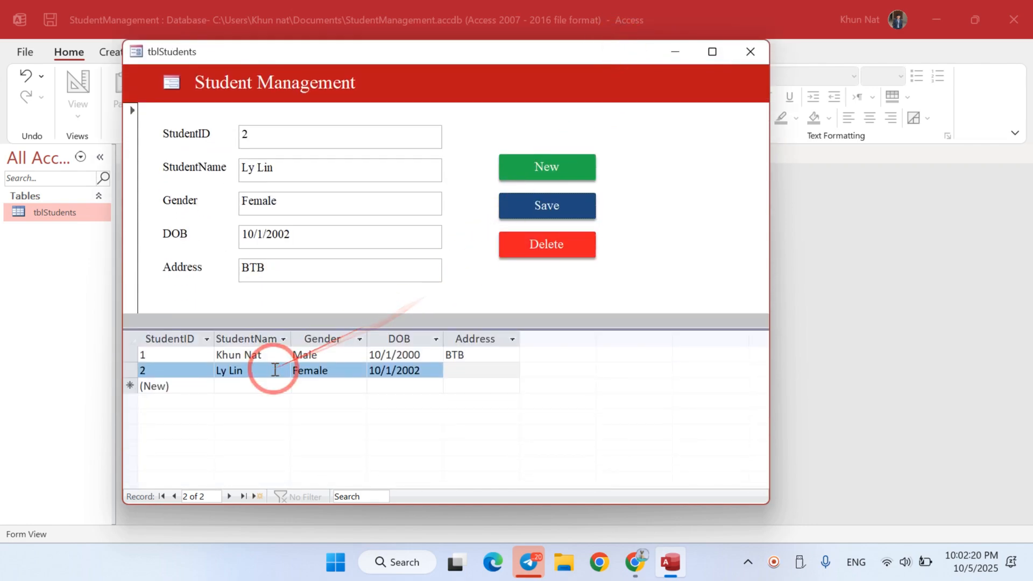
left_click(325, 368)
left_click(405, 371)
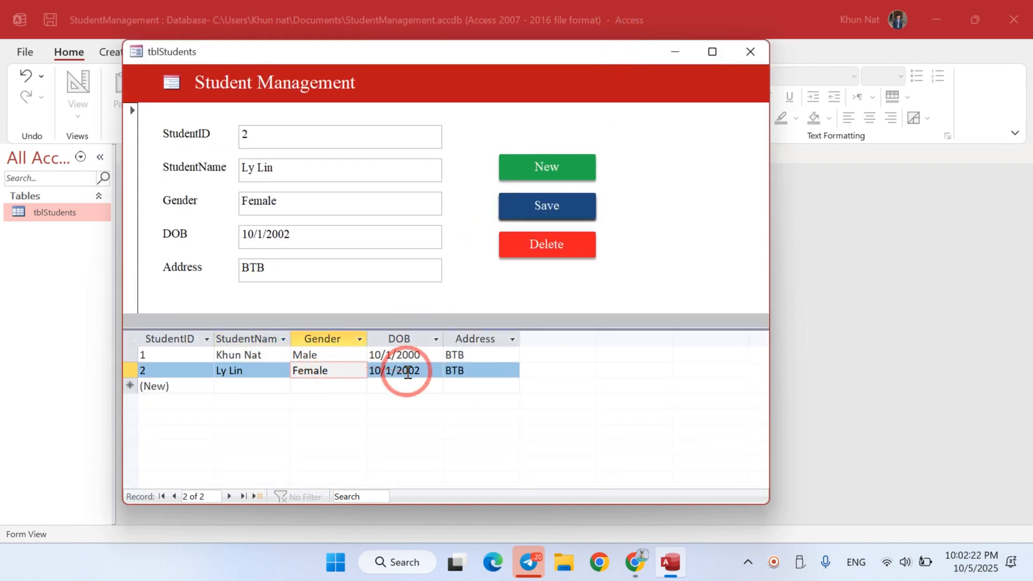
Step: Go to a blank record with the form's New button and return the form to Design View
left_click(568, 162)
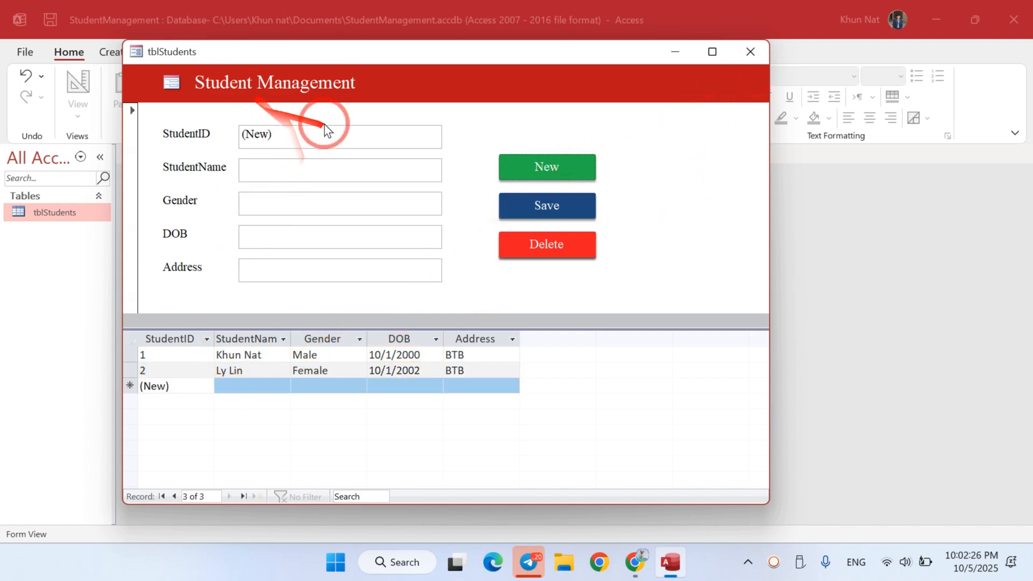
right_click(700, 128)
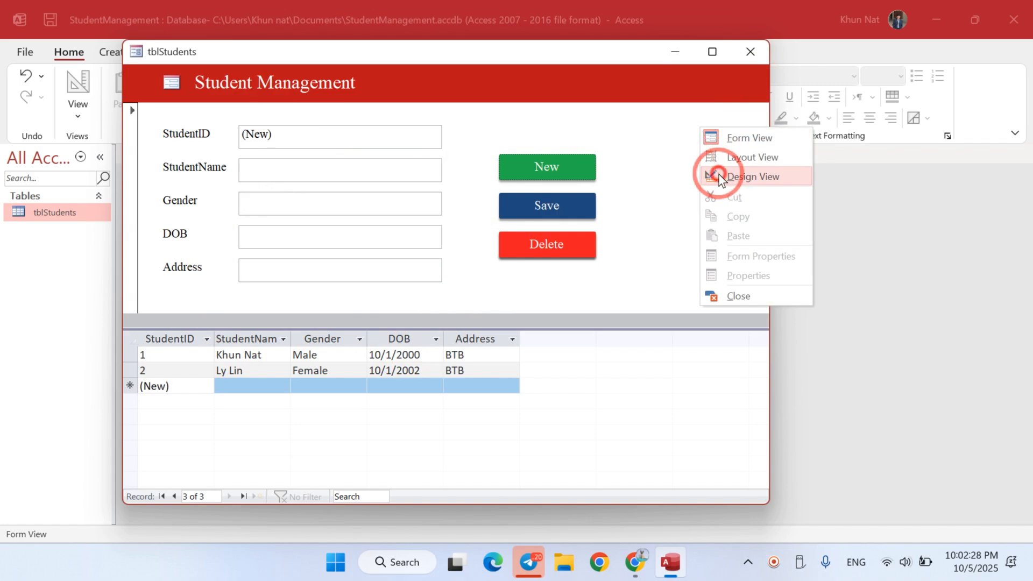
left_click(718, 175)
Step: Start a macro for the Delete button's click event using the Macro Builder
left_click(544, 391)
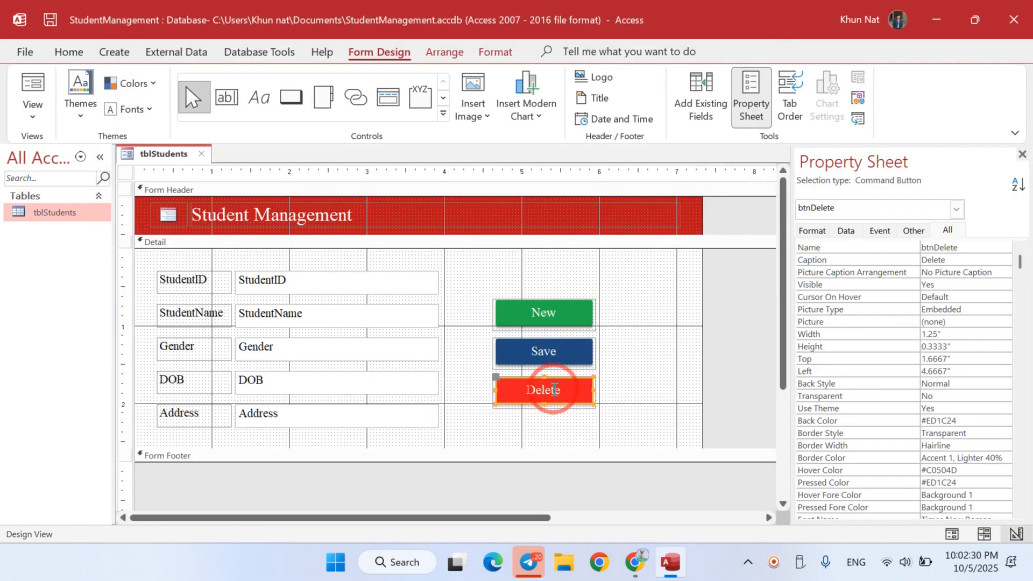
right_click(559, 390)
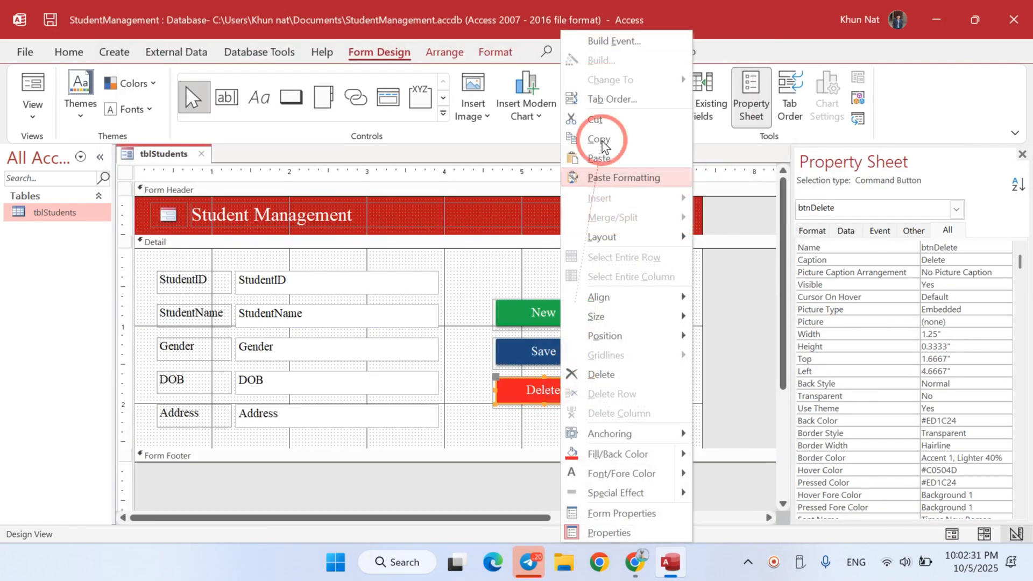
left_click(612, 41)
left_click(469, 164)
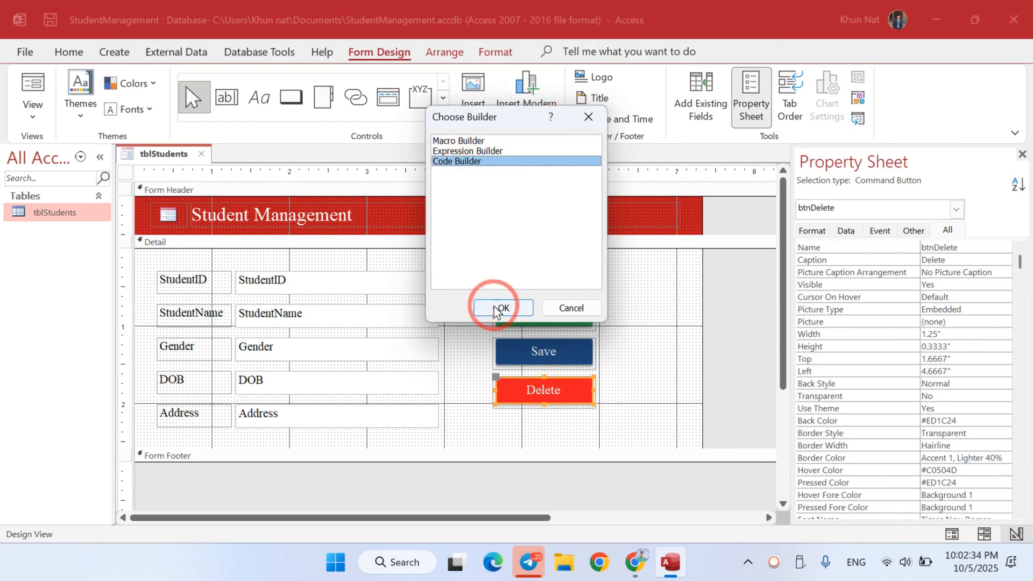
double_click(472, 141)
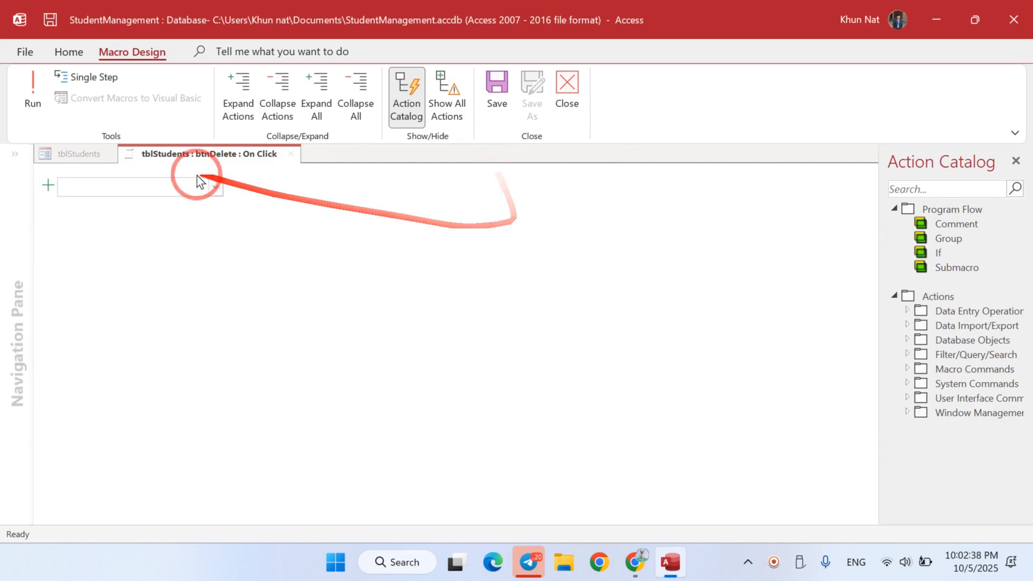
Step: Add a DeleteRecord action to the Delete button's macro, then save and close the macro
left_click(217, 183)
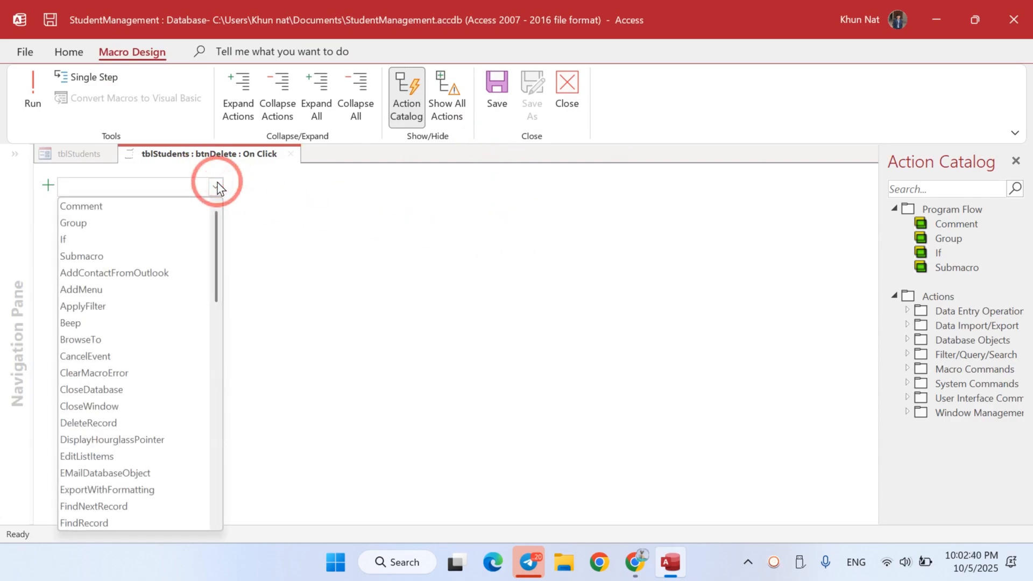
type("DeleteRecord")
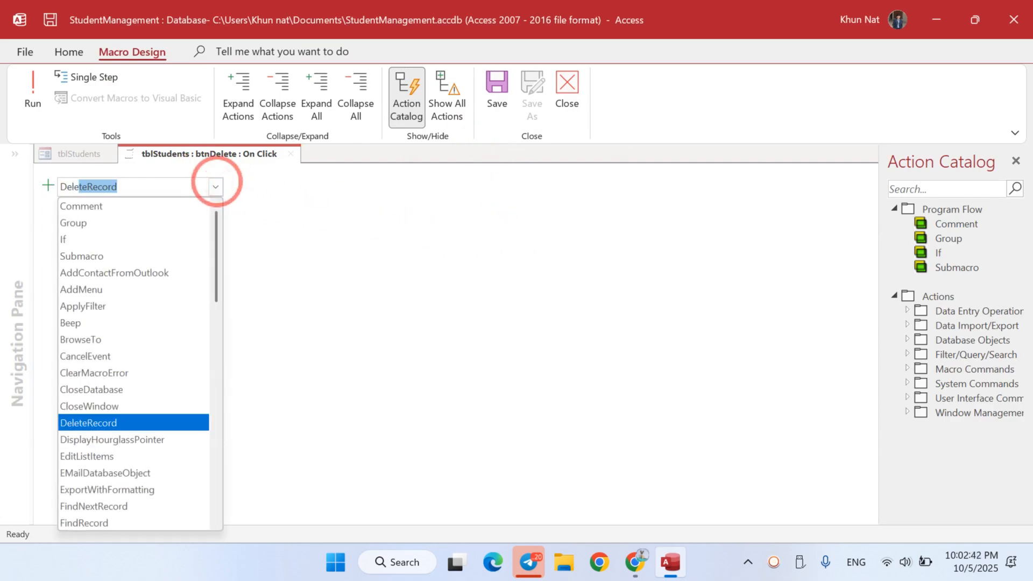
key("Return")
left_click(203, 200)
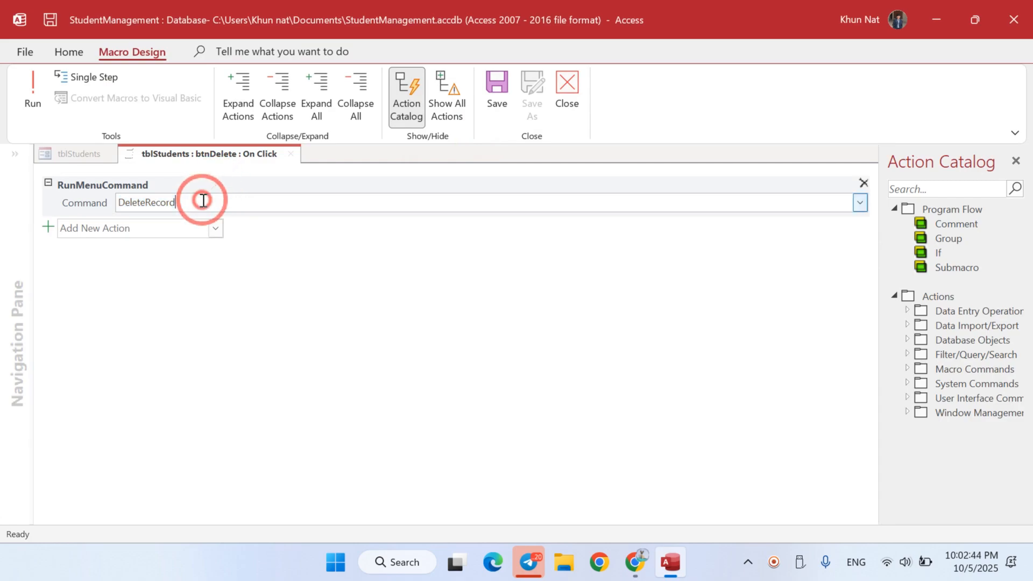
left_click_drag(203, 200, 118, 202)
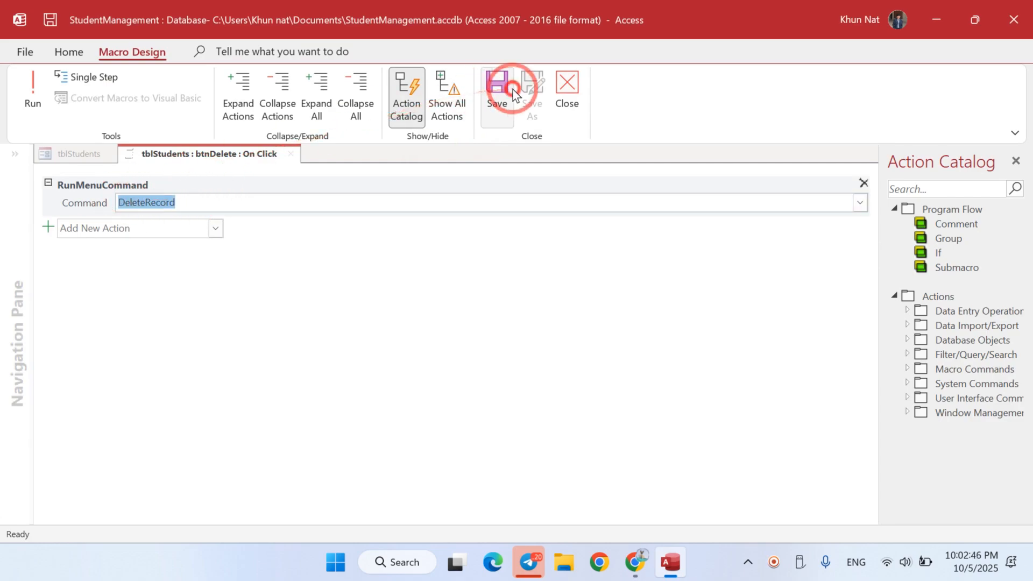
left_click(571, 84)
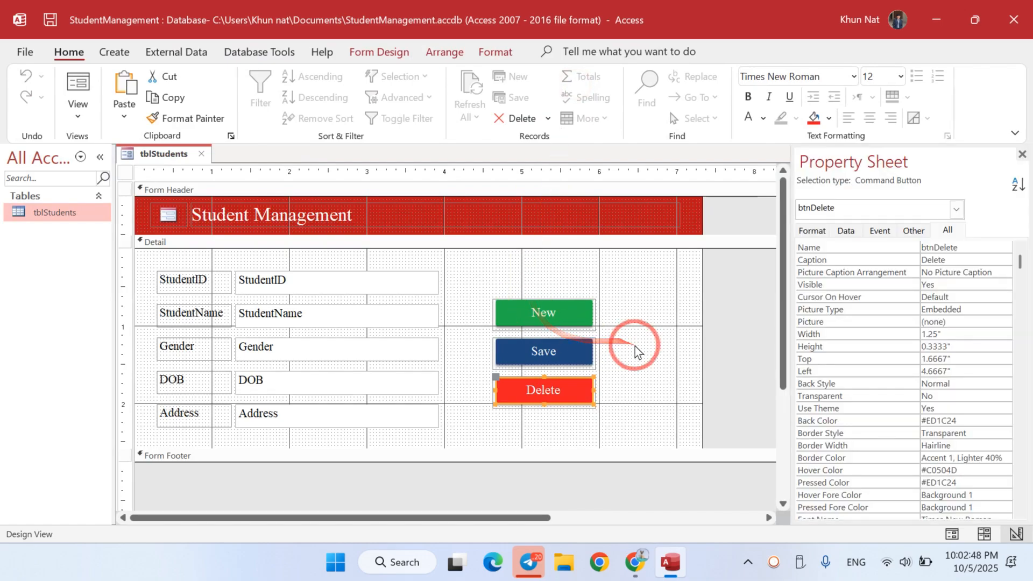
Step: Display the form in Form View for testing the Delete button
left_click(635, 345)
left_click(558, 389)
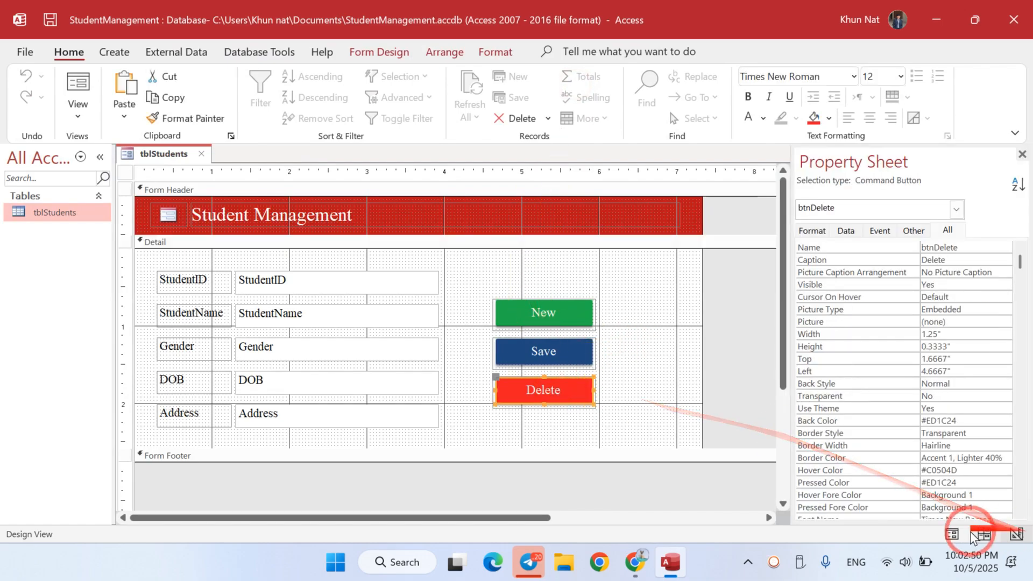
left_click(951, 534)
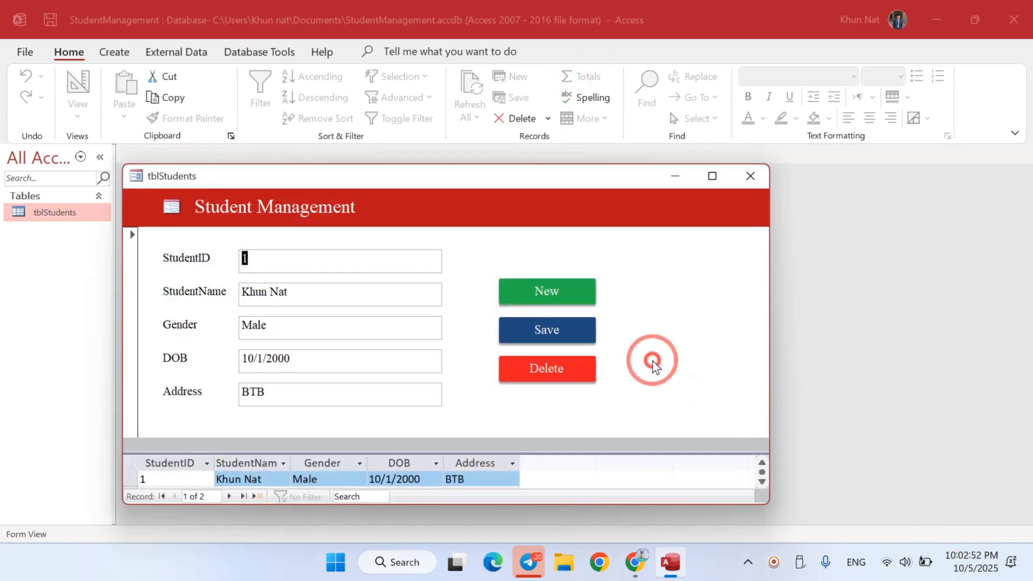
Step: Start a new record with the form's New button and enlarge the form window to show more datasheet rows
left_click_drag(596, 176, 658, 90)
left_click(612, 205)
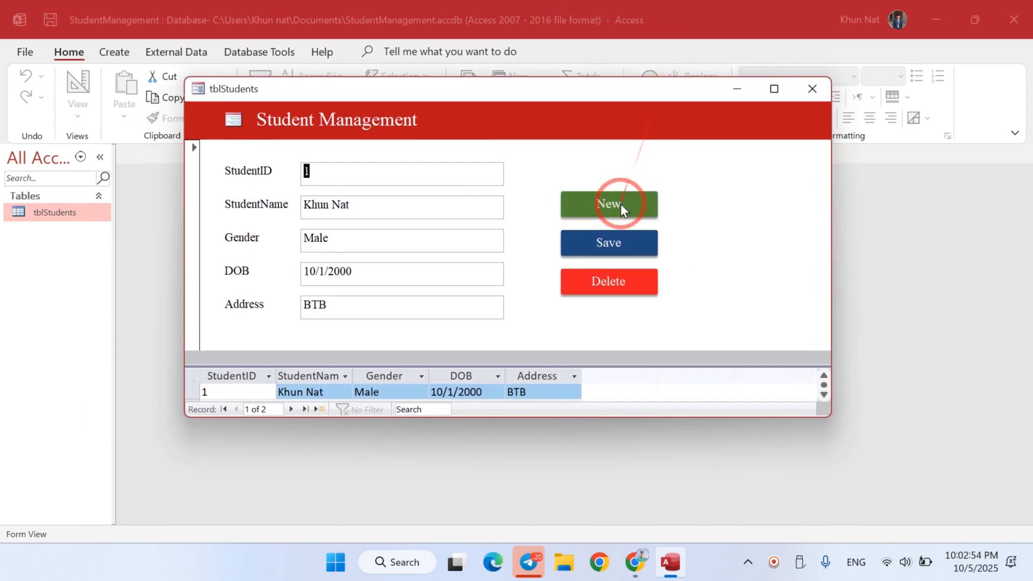
left_click(389, 207)
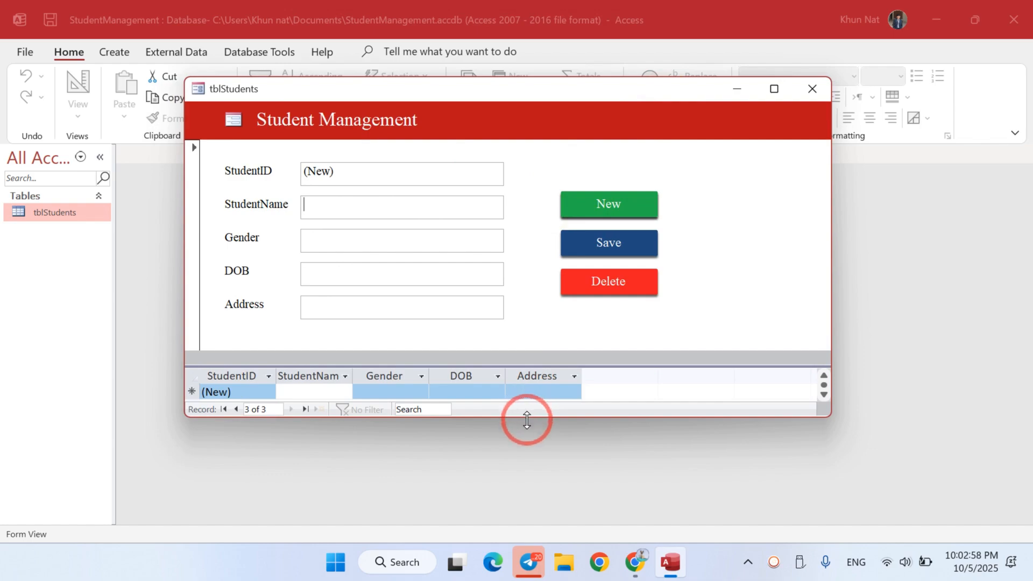
left_click_drag(527, 414, 529, 531)
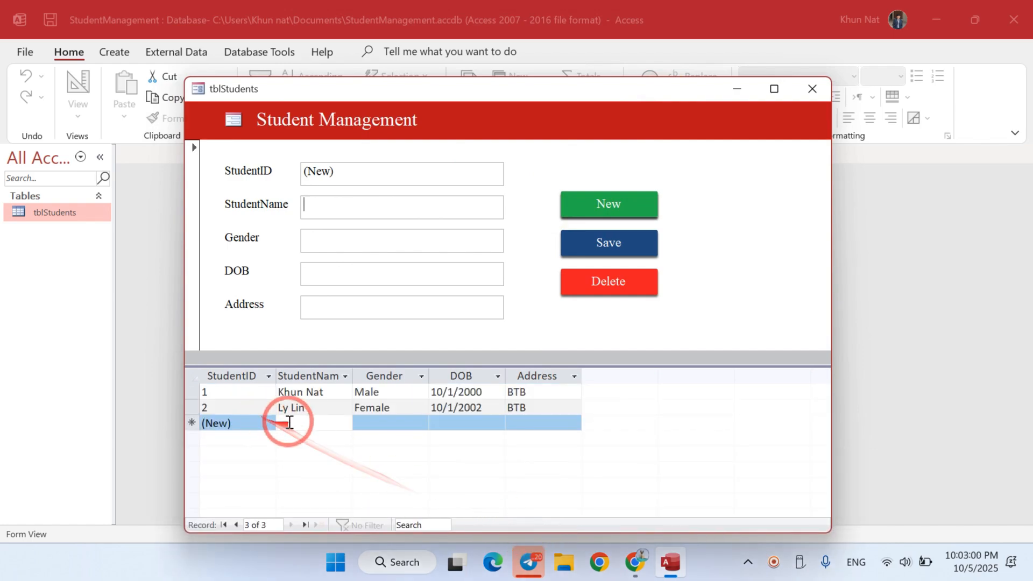
Step: Fill in the new record with StudentName Test, Gender test, a sample DOB and Address Test
type("Test")
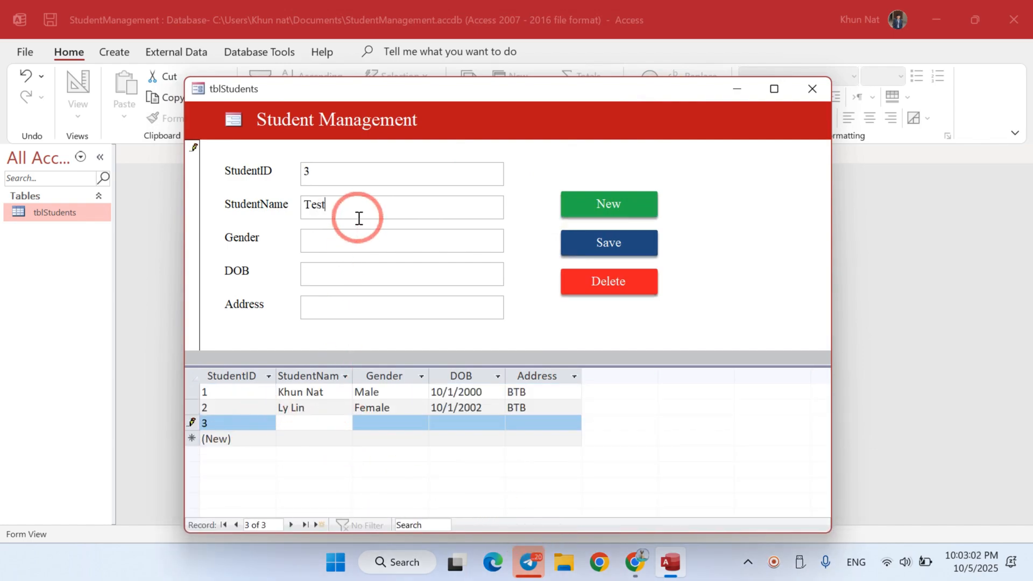
left_click(360, 240)
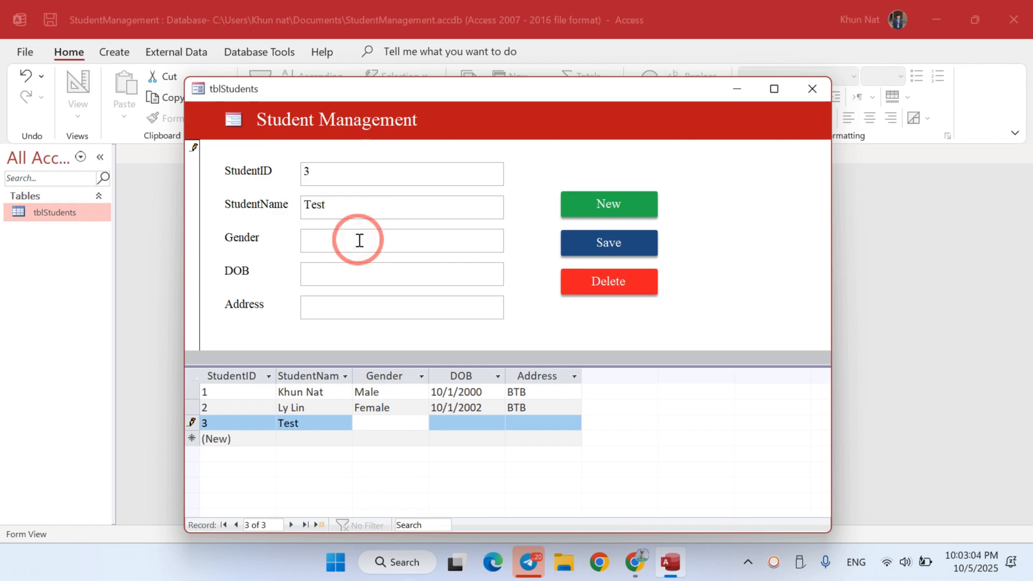
left_click(357, 270)
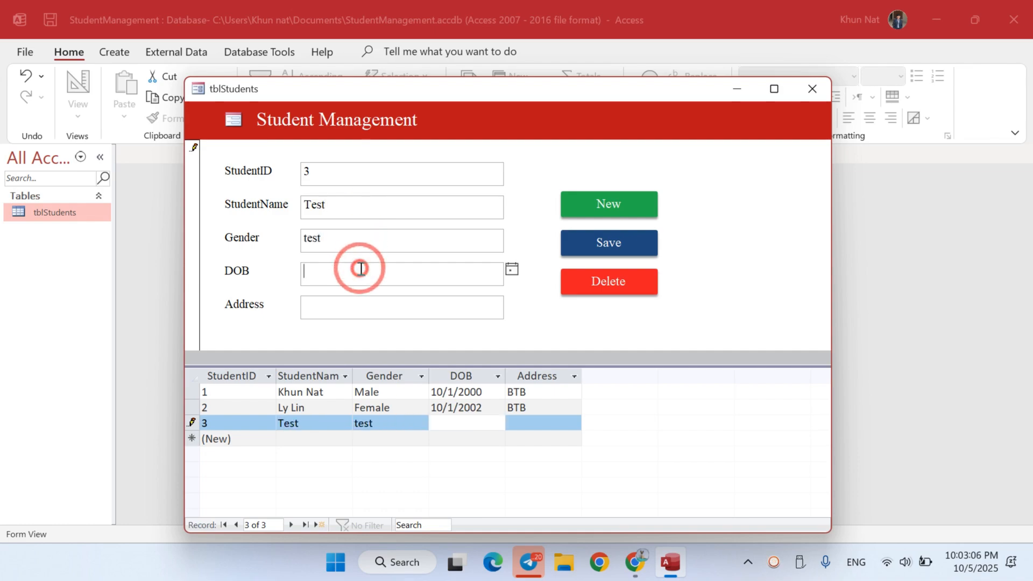
left_click(512, 267)
left_click(430, 343)
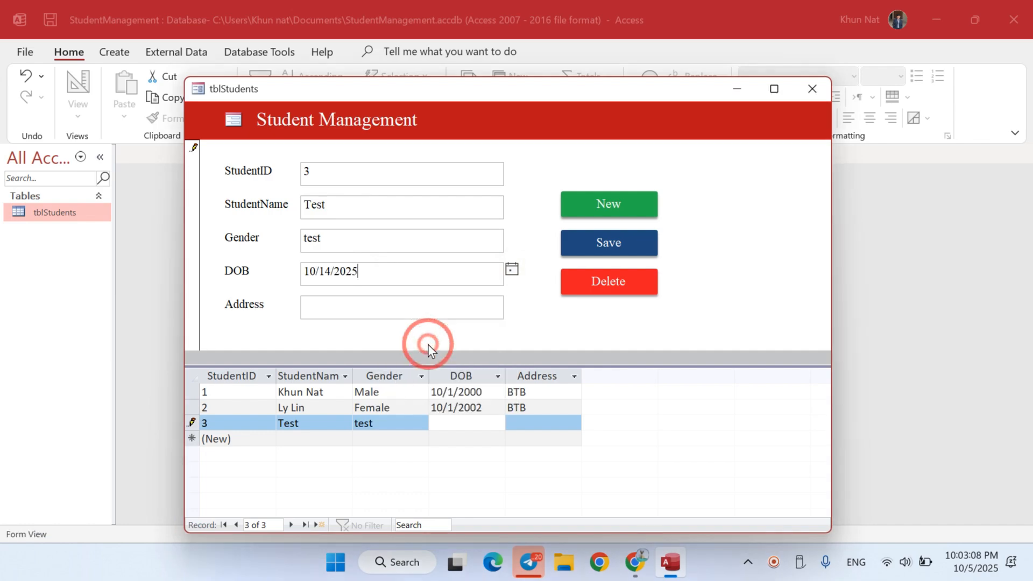
left_click(389, 307)
type("Test")
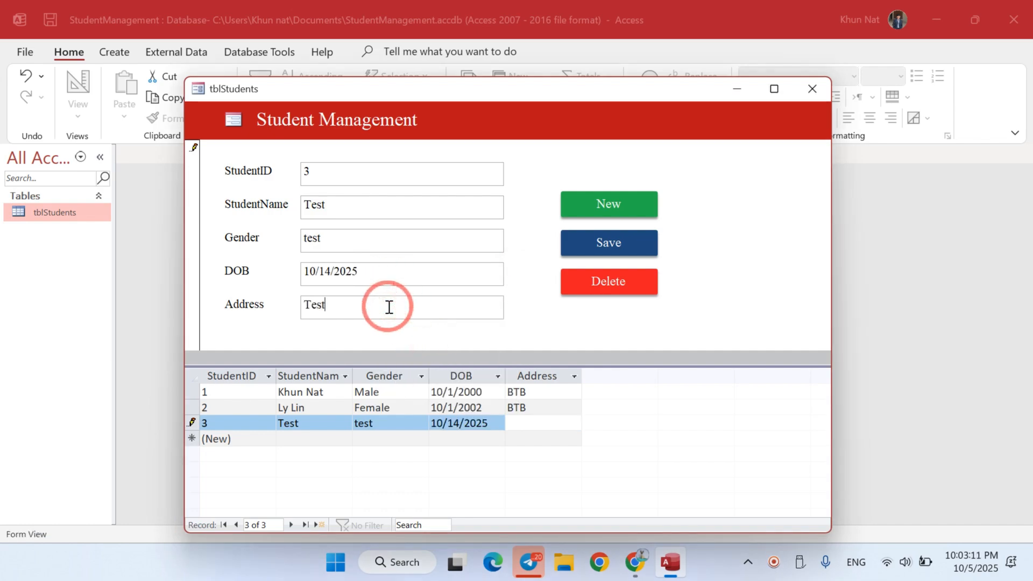
Step: Save the test record with the form's Save button and check its row in the datasheet
left_click(605, 232)
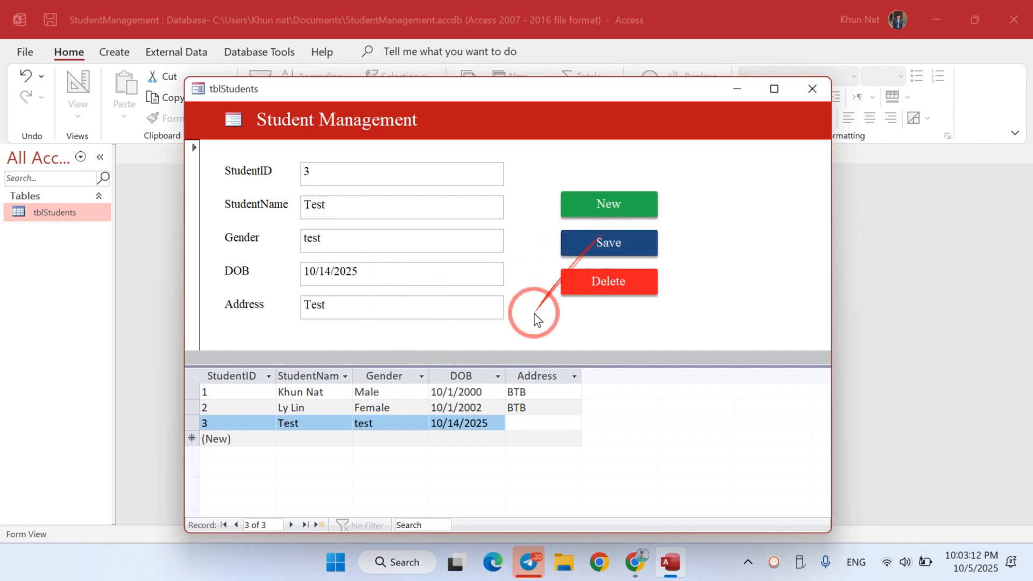
left_click(483, 398)
left_click(530, 423)
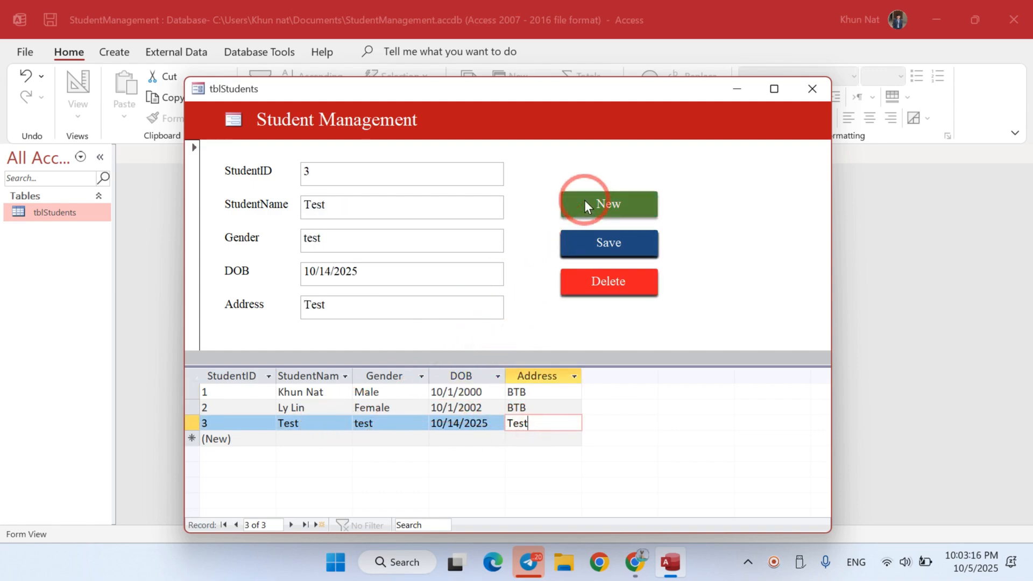
left_click(507, 311)
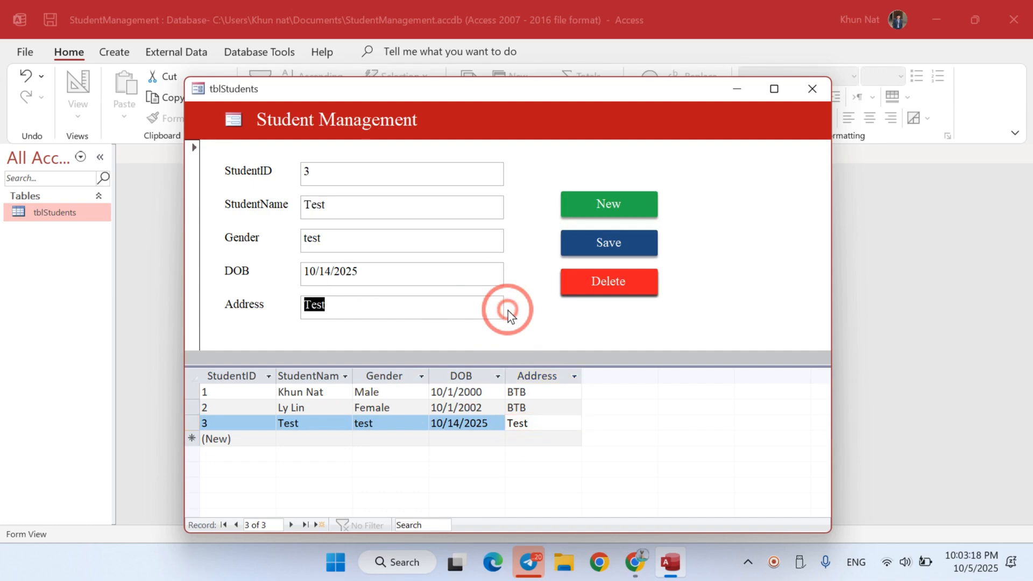
left_click(475, 440)
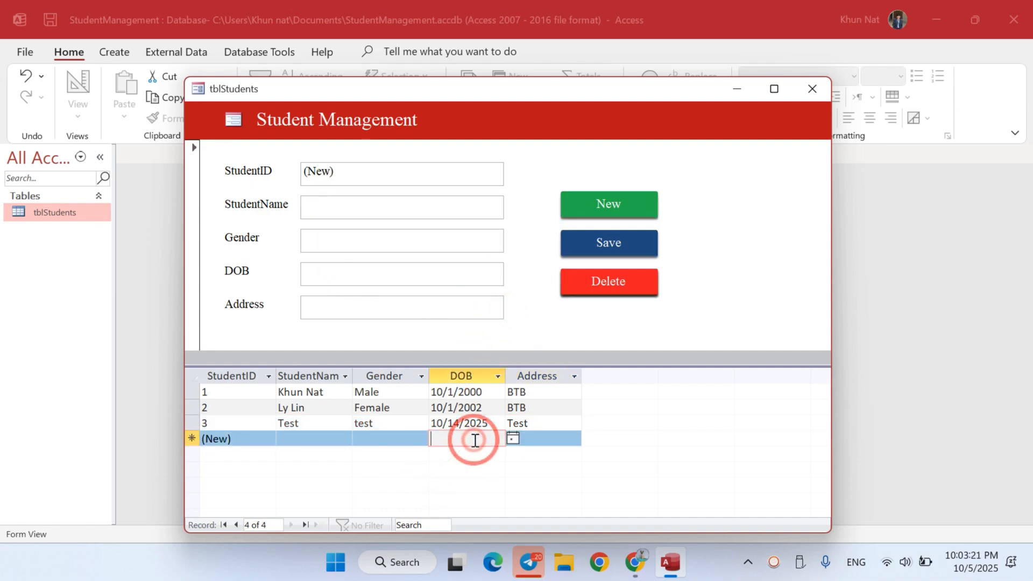
Step: Select the Test record in the datasheet and delete it with the form's Delete button, confirming the deletion
left_click(207, 423)
left_click(356, 424)
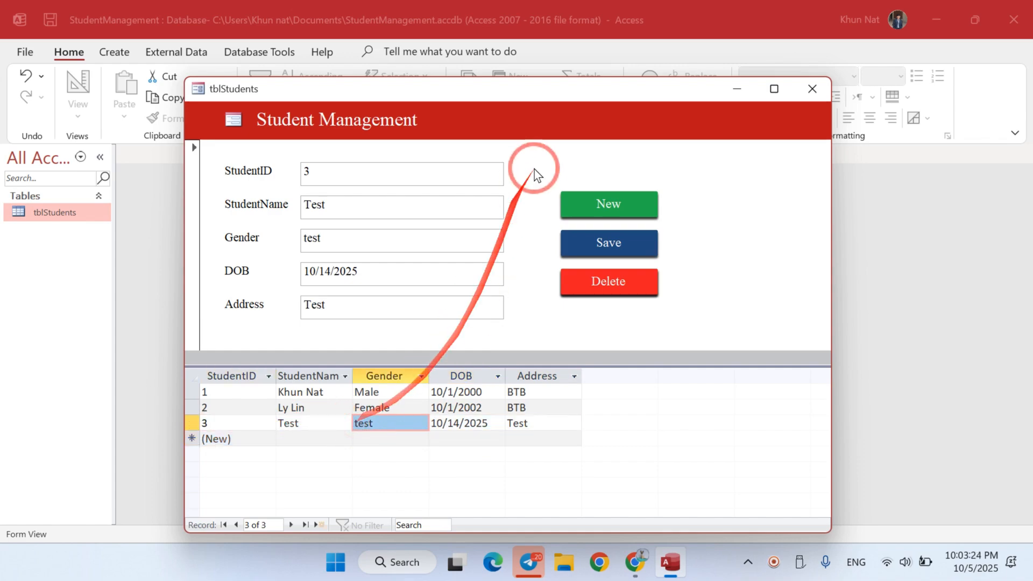
left_click(602, 276)
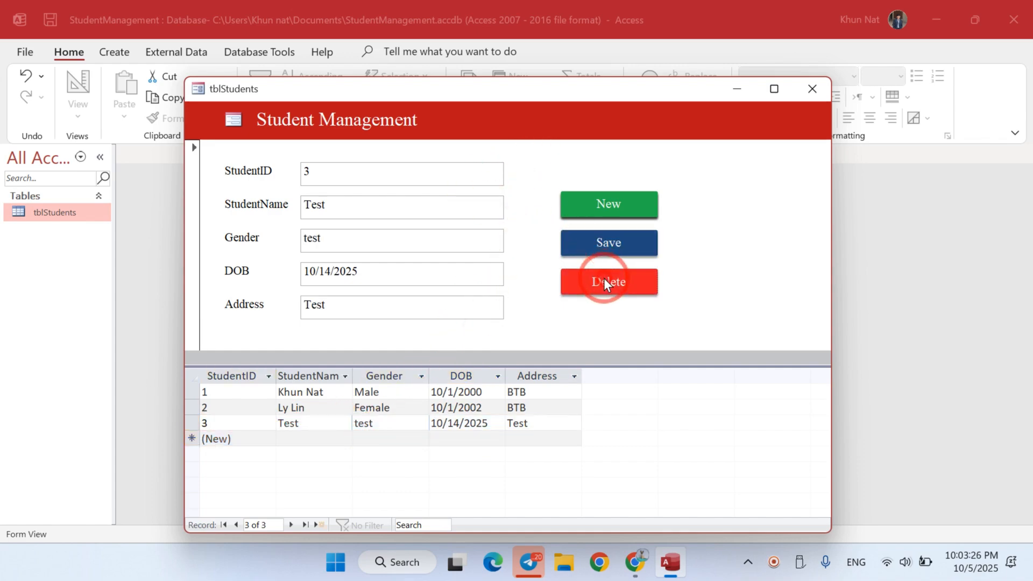
left_click(494, 335)
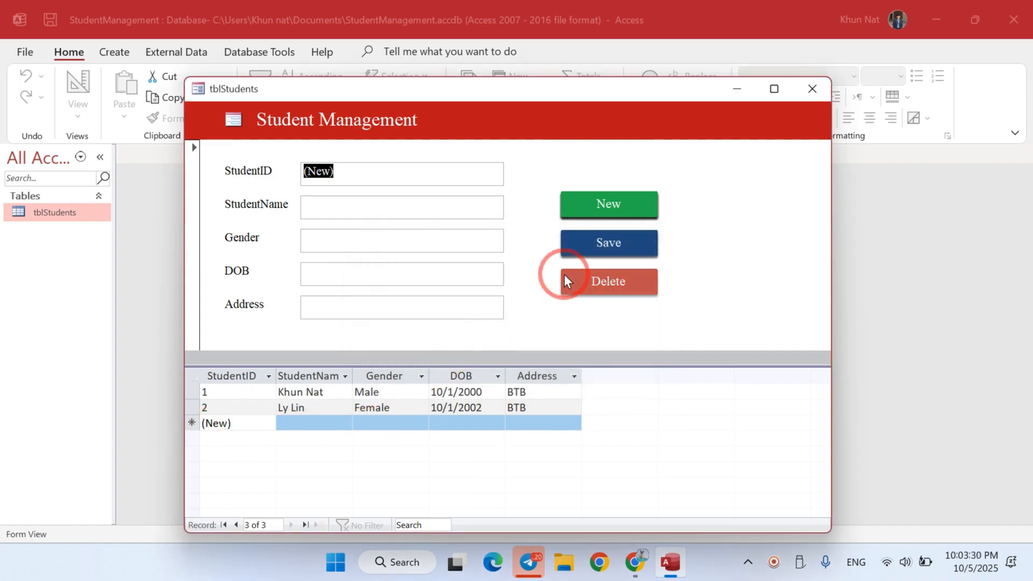
Step: Start a new record and enter the student's name, Gender Male, a date of birth and the address
left_click(604, 200)
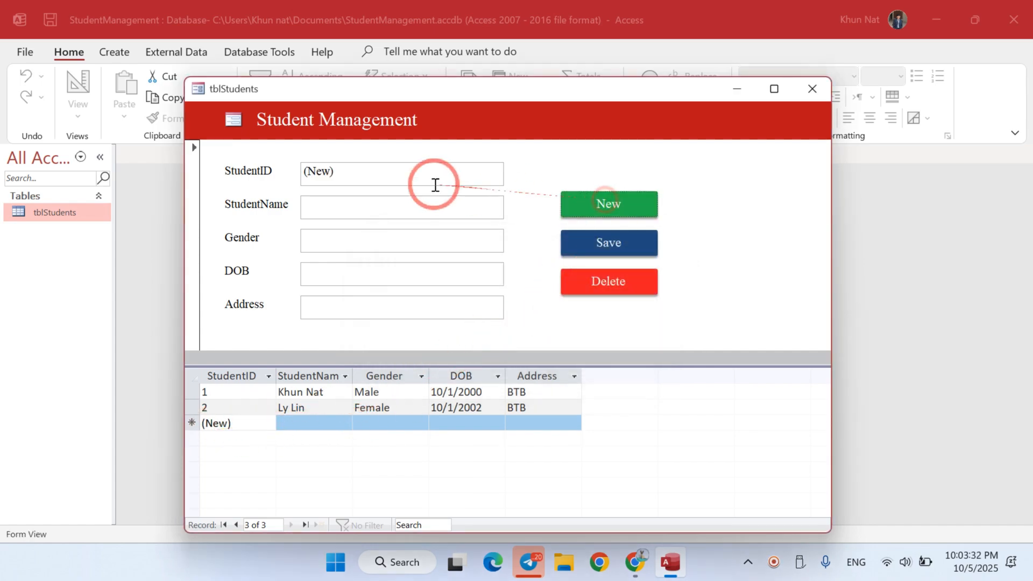
left_click(406, 201)
type("Bora")
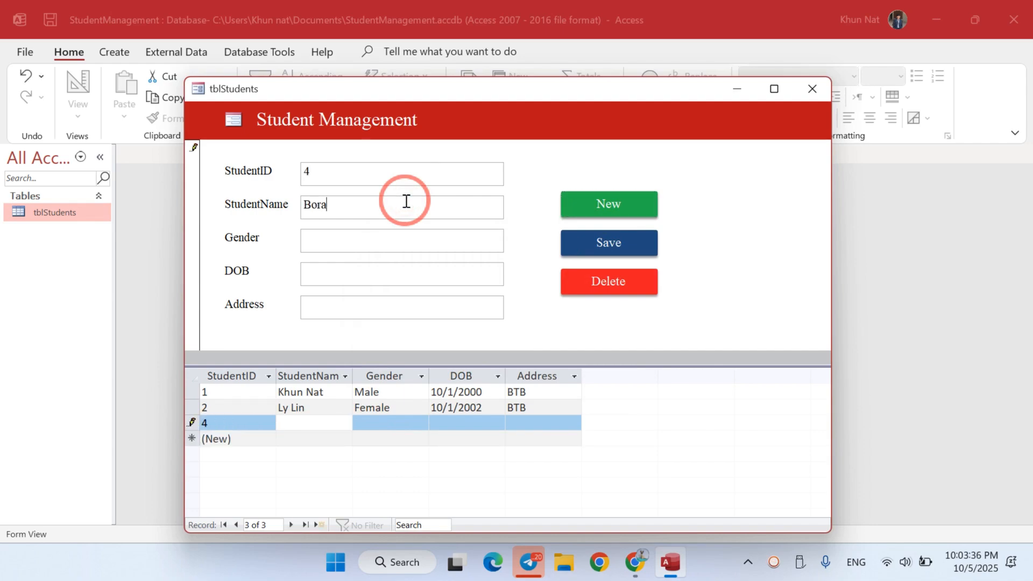
left_click(407, 246)
type("Male")
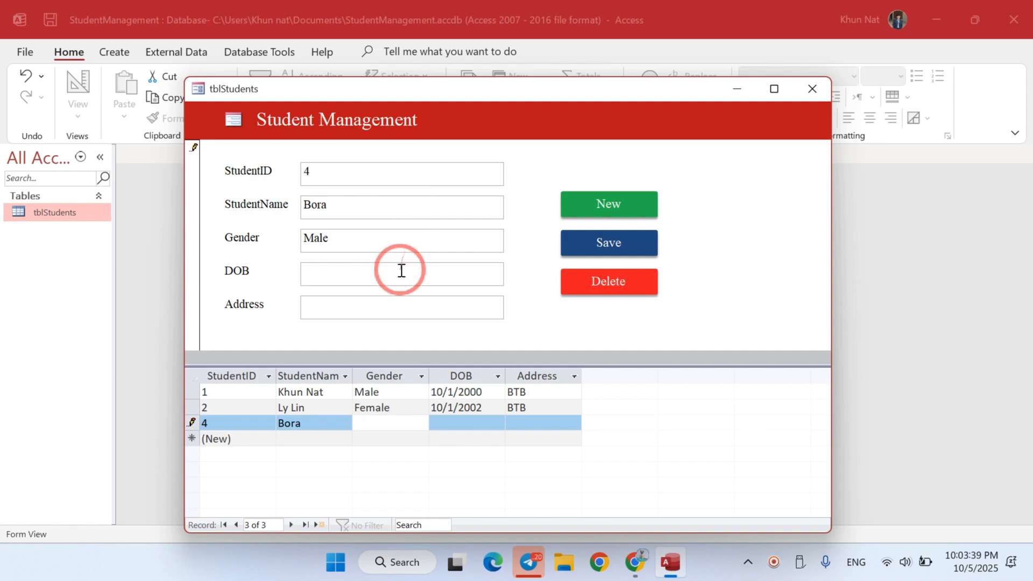
left_click(401, 270)
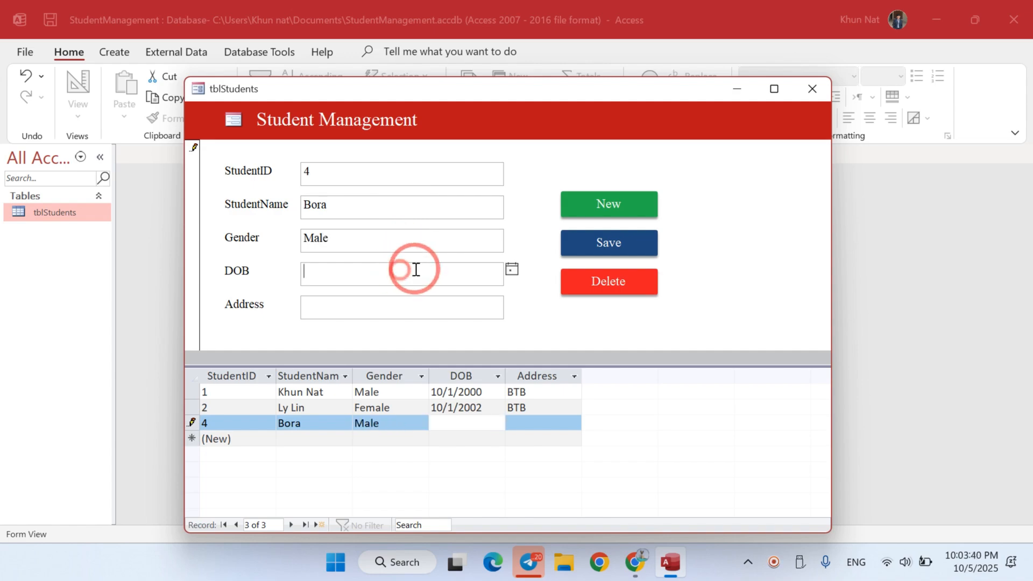
left_click(511, 269)
left_click(415, 331)
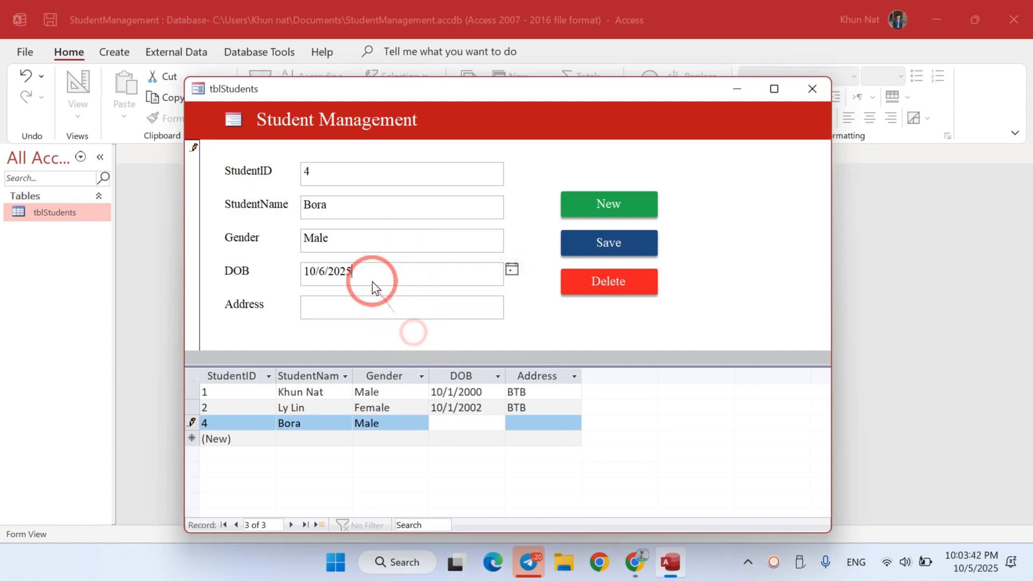
left_click(369, 299)
type("BTB")
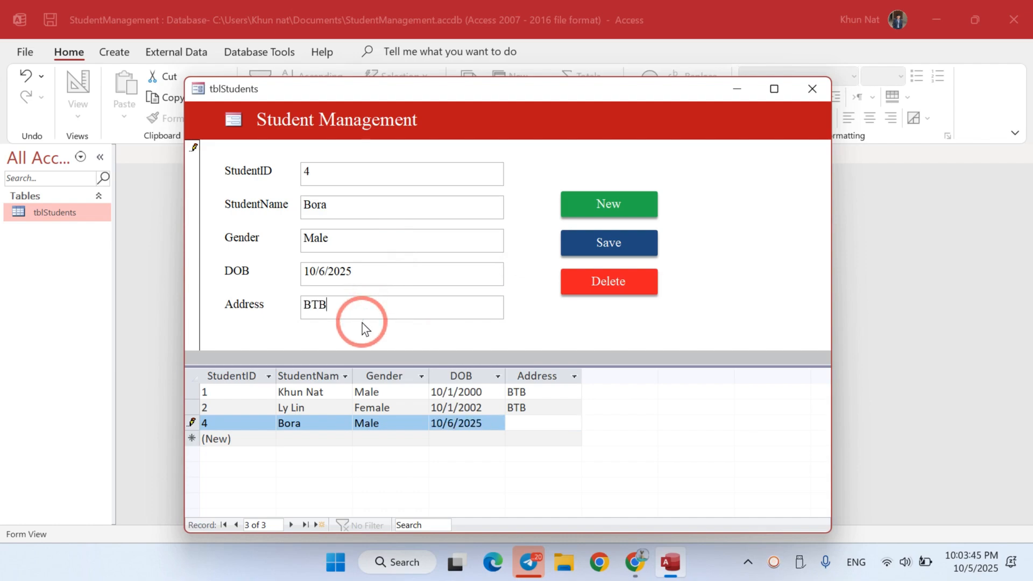
Step: Save the new male student's record with the form's Save button and check its row in the datasheet
left_click(613, 252)
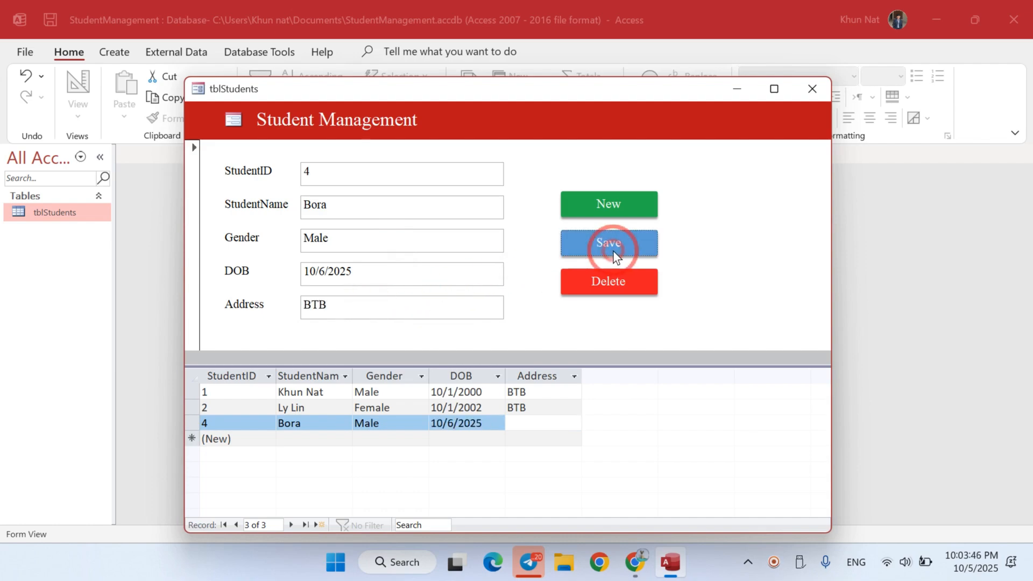
left_click(457, 438)
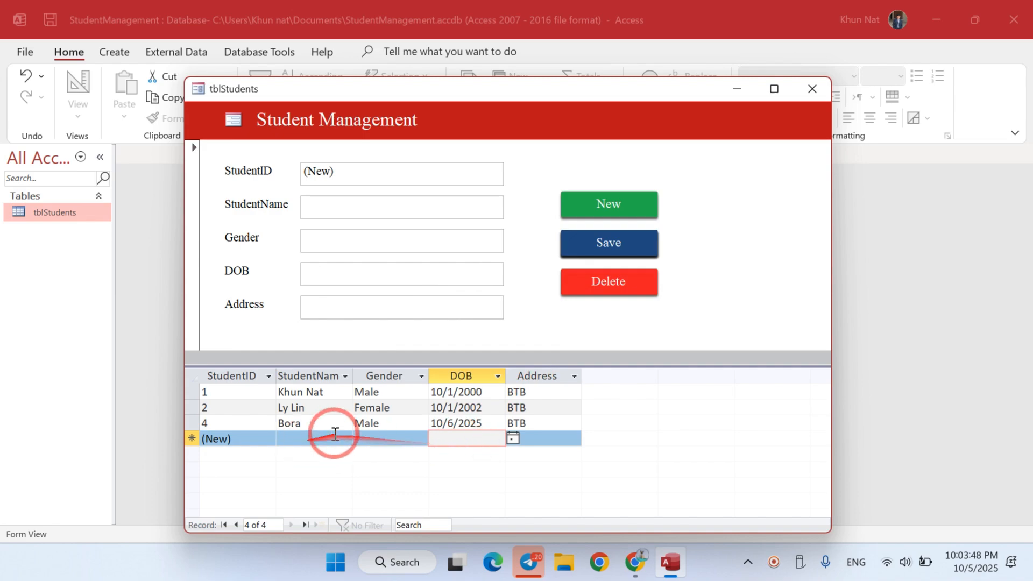
left_click(526, 422)
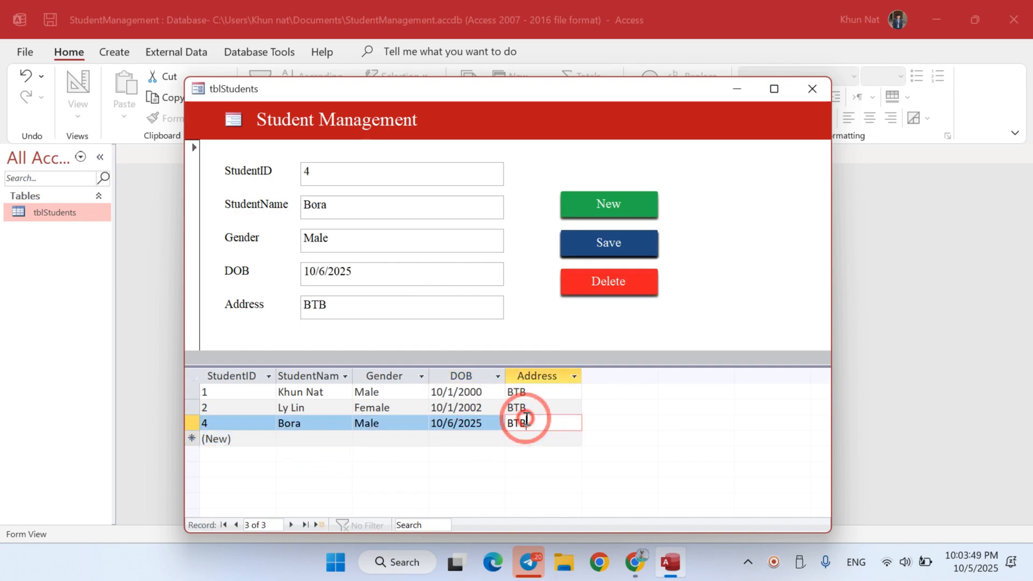
Step: Start another new record and enter the student's name, Gender Female, a date of birth and the address
left_click(602, 203)
left_click(440, 197)
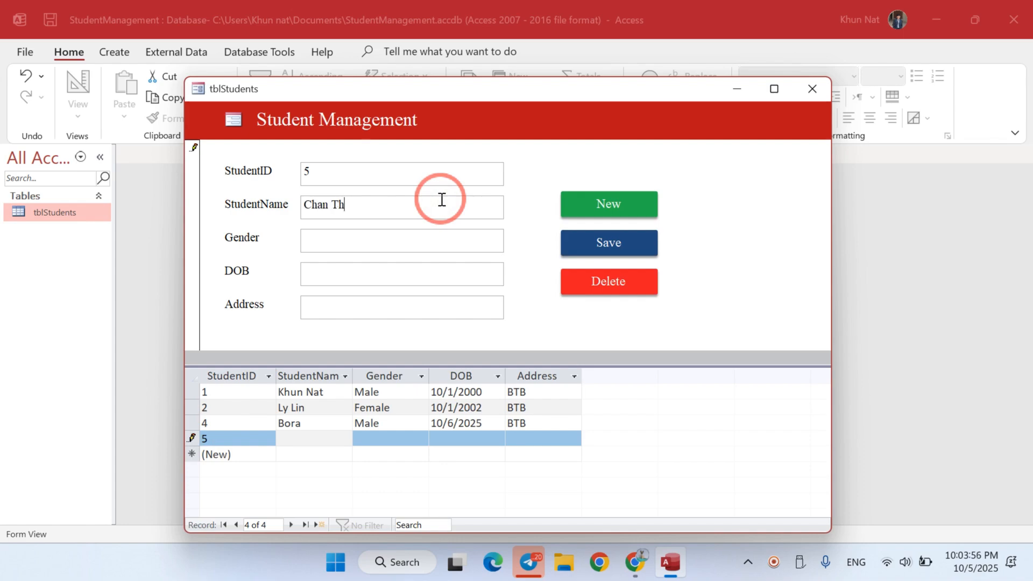
left_click(428, 235)
type("Female")
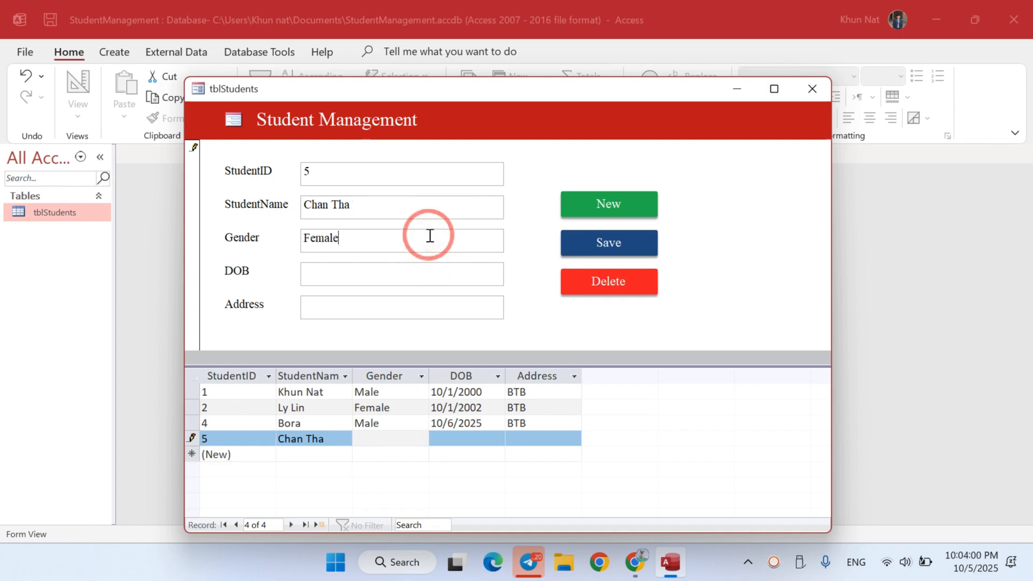
left_click(431, 275)
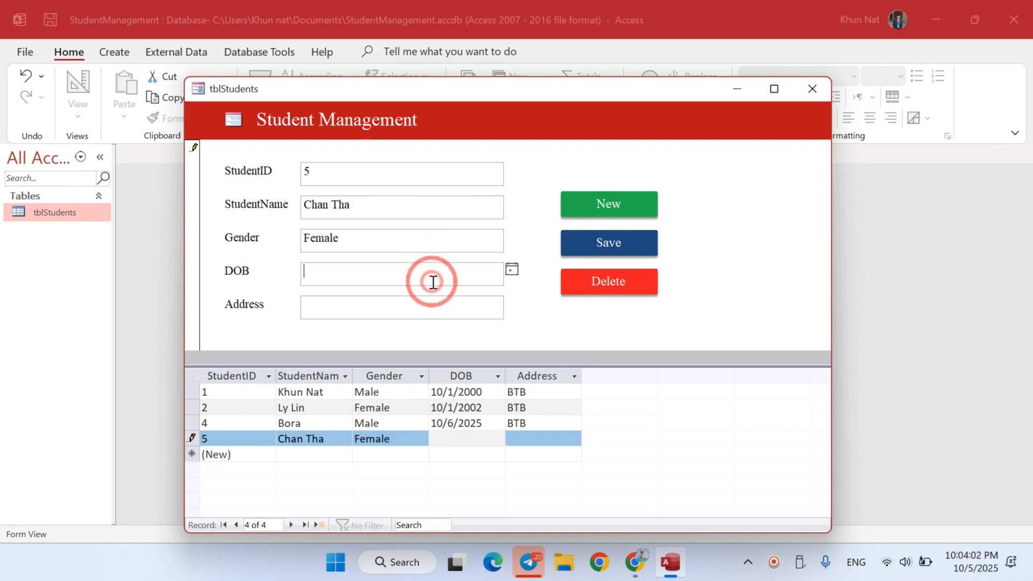
left_click(510, 270)
left_click(446, 320)
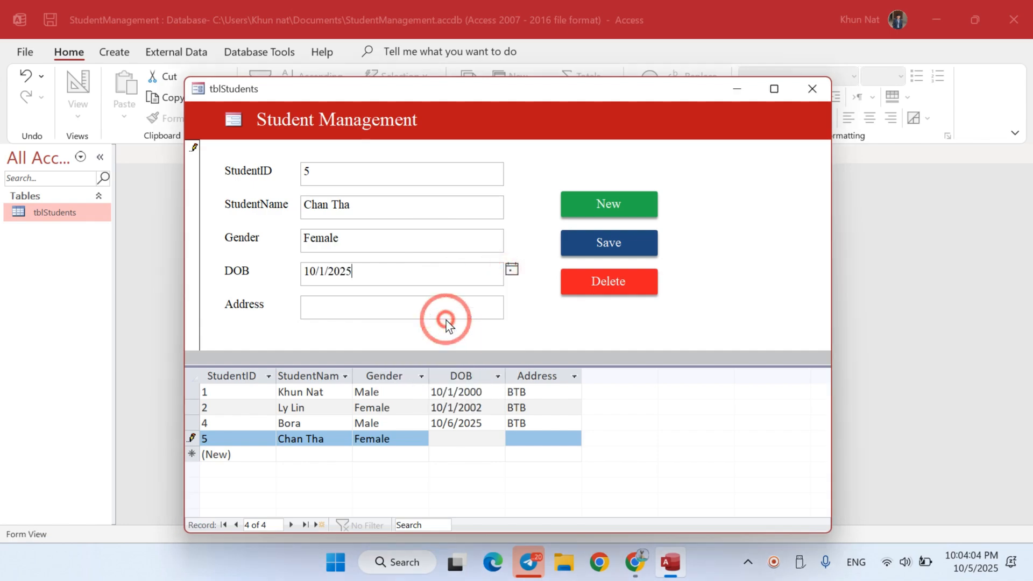
left_click(453, 298)
type("BTB")
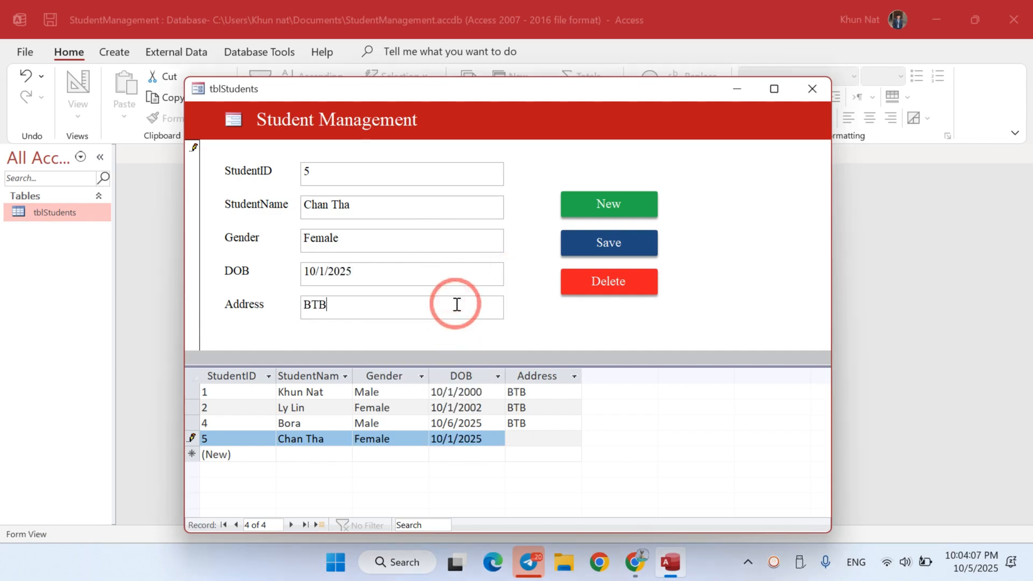
Step: Save the new female student's record with the form's Save button and check its row in the datasheet
left_click(605, 246)
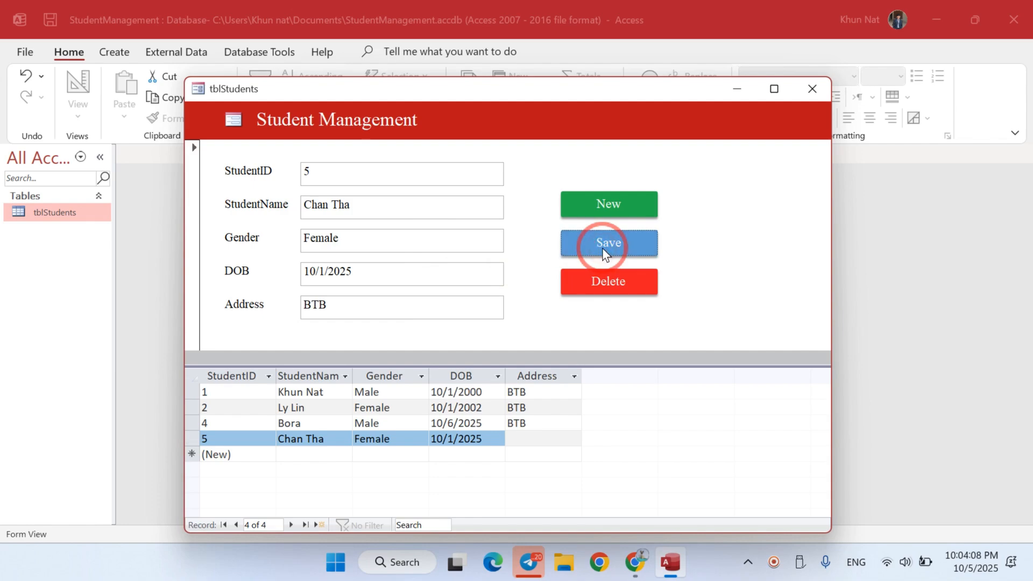
left_click(433, 407)
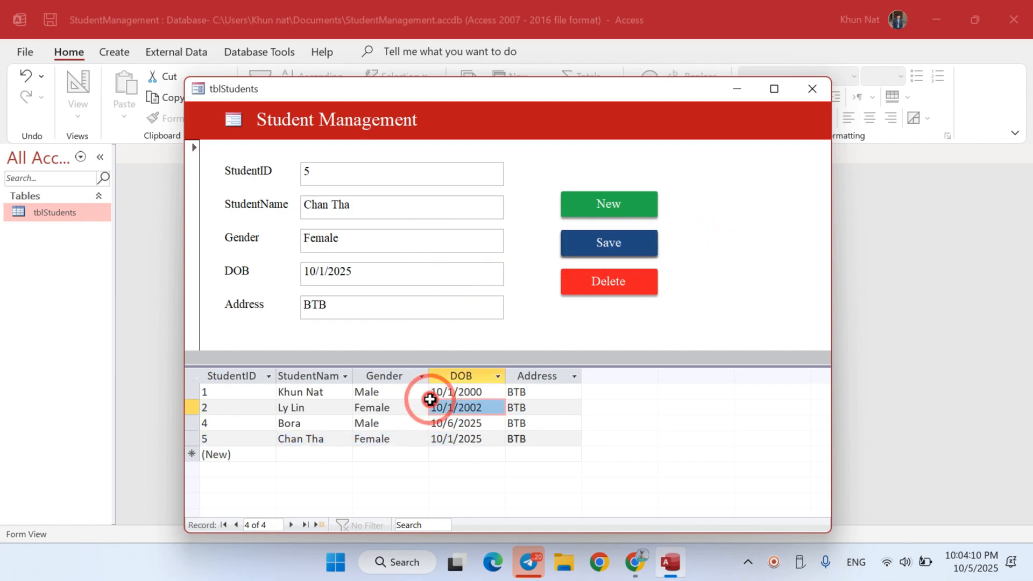
left_click(405, 441)
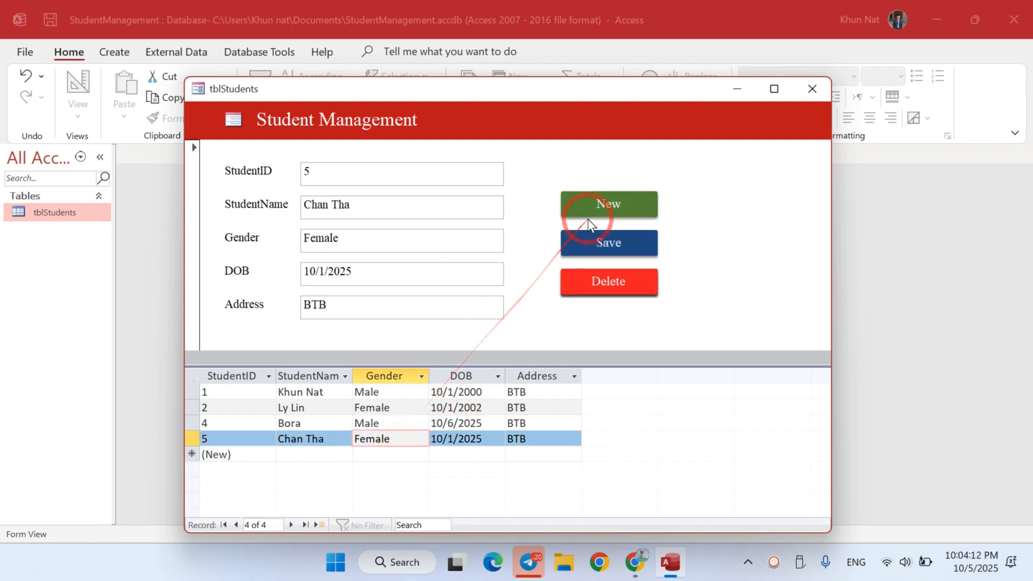
Step: Go to a blank record with the New button, then switch the form to Design View
left_click(605, 200)
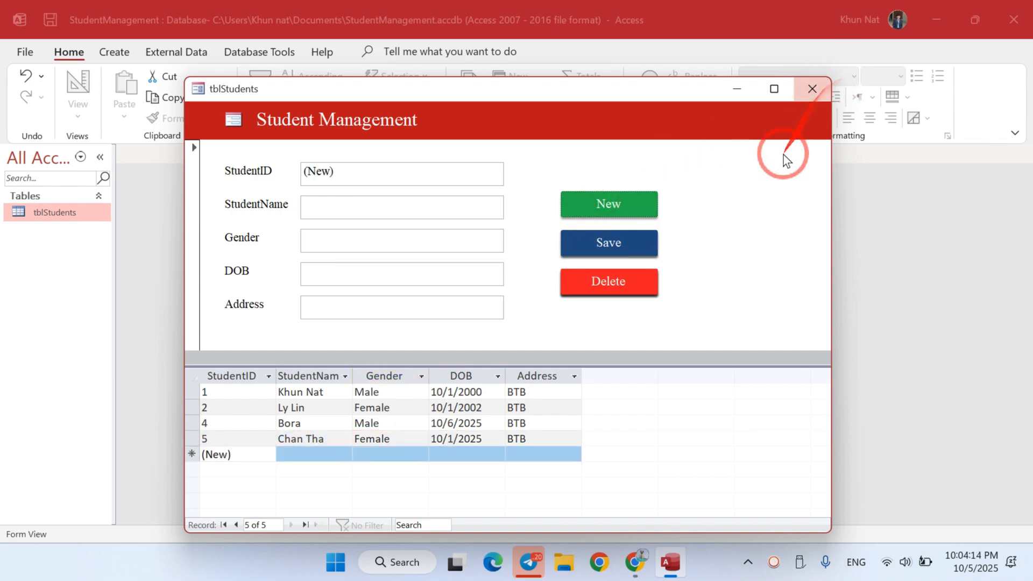
right_click(770, 176)
left_click(786, 226)
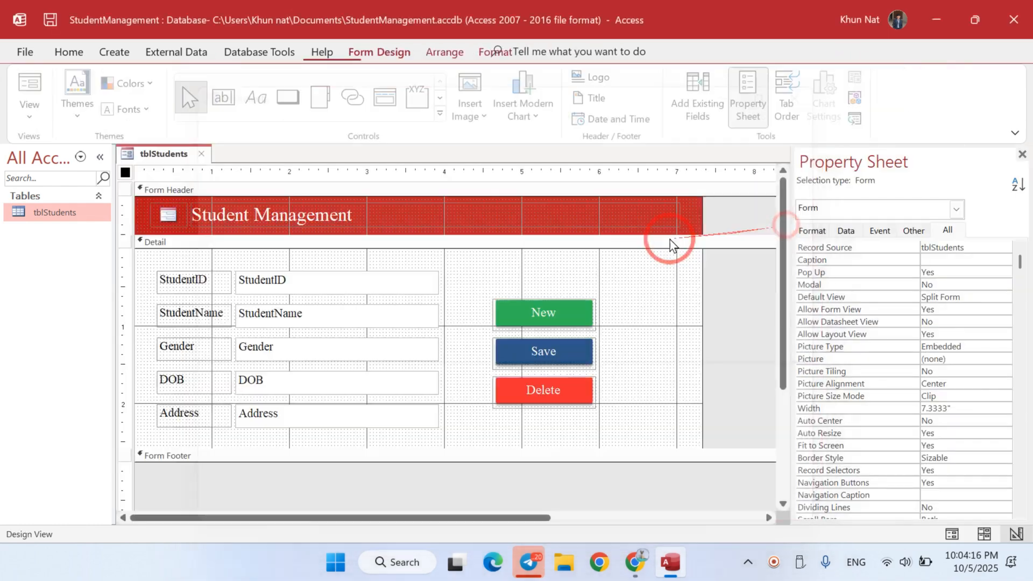
Step: Save the form under the name frmStudents and close it
right_click(144, 154)
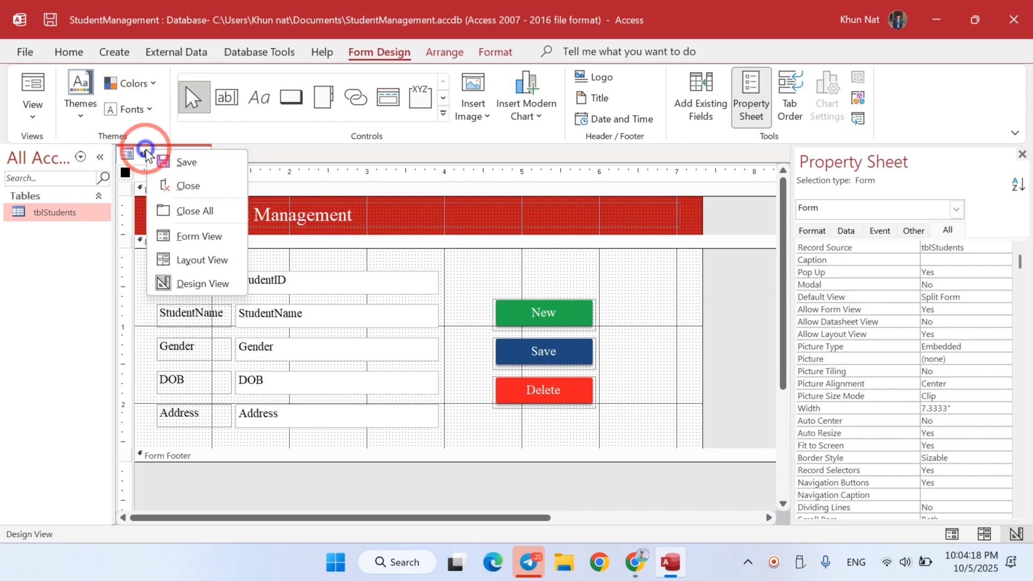
left_click(176, 164)
type("s")
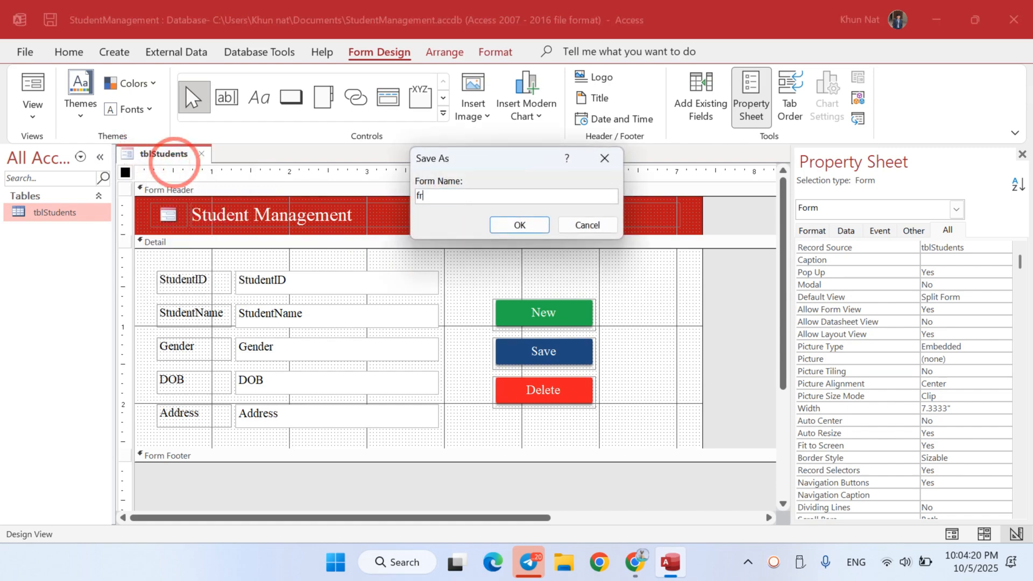
type("rmStudents")
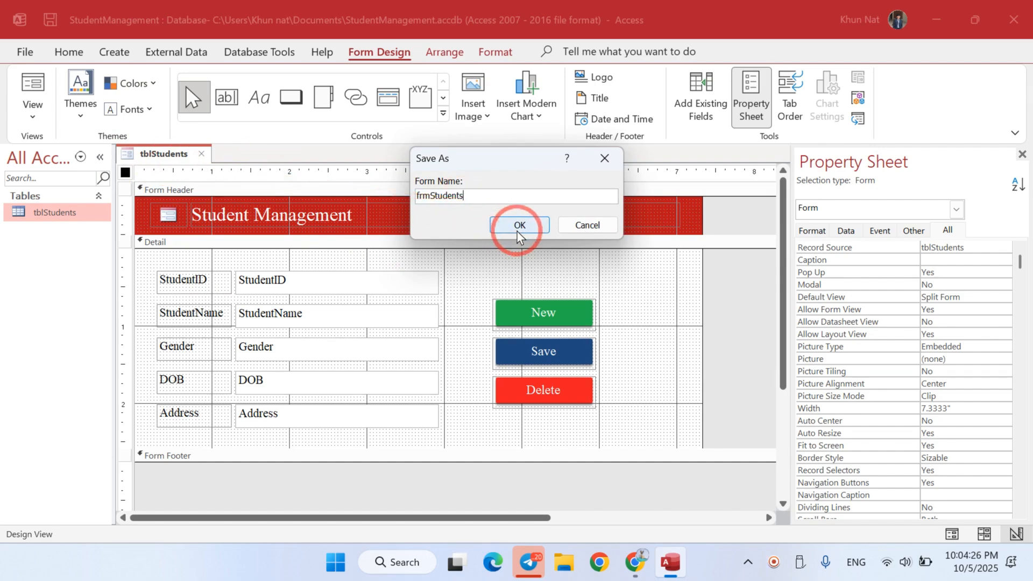
left_click(519, 226)
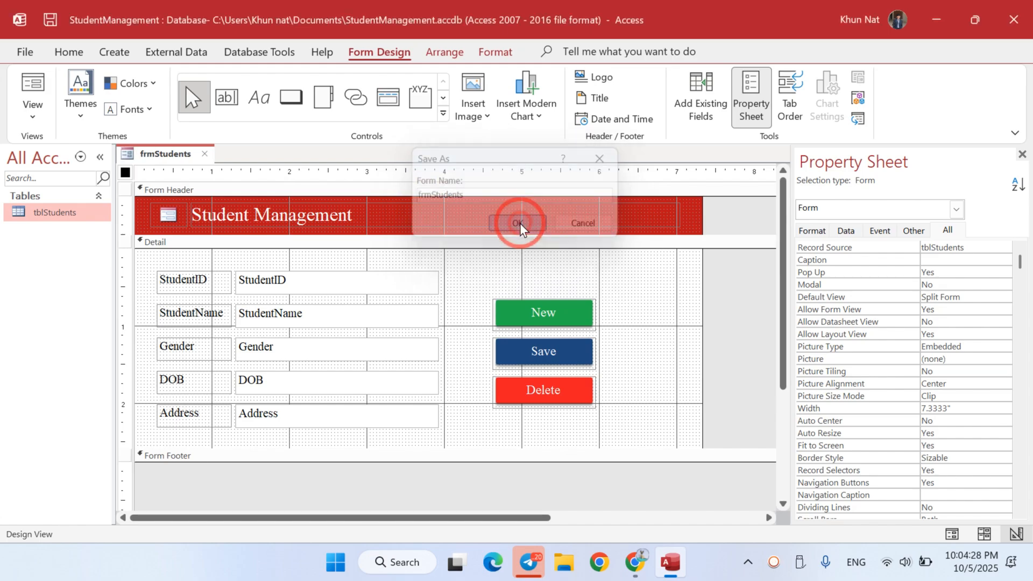
left_click(208, 153)
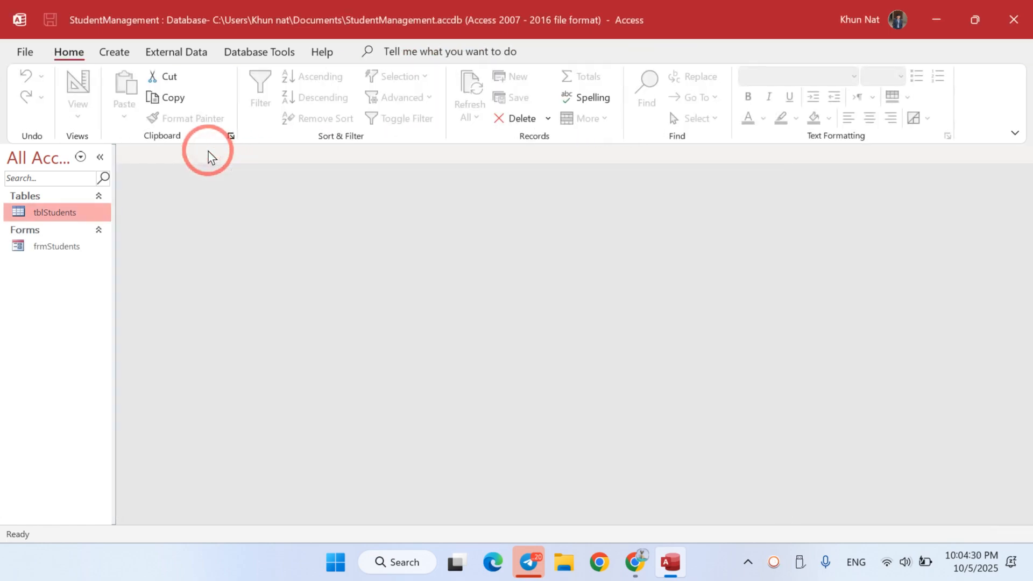
Step: Open frmStudents, make its pop-up window taller and narrower so several datasheet rows fit, and move it near the screen's centre
left_click(57, 250)
double_click(57, 250)
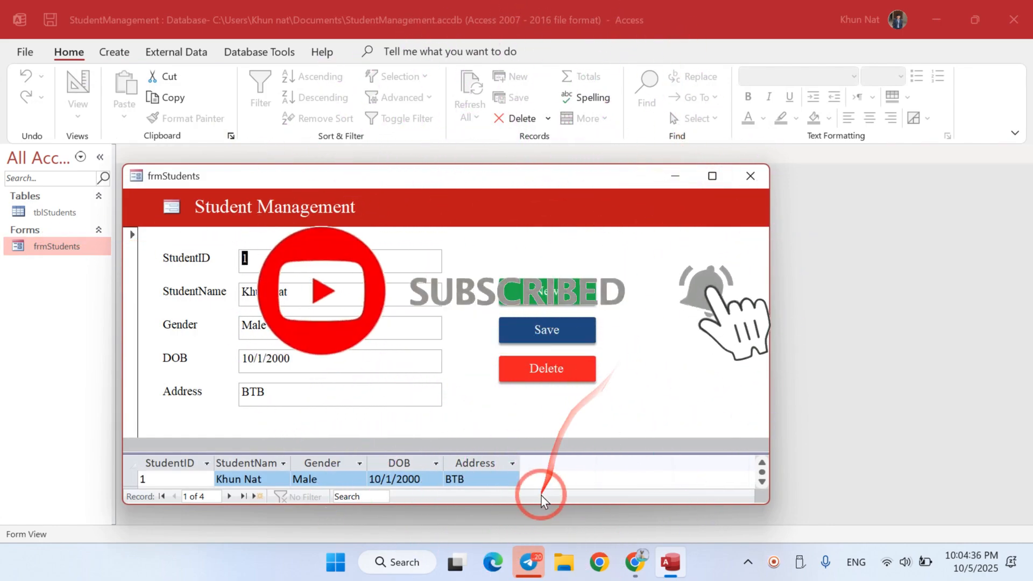
left_click_drag(496, 164, 517, 48)
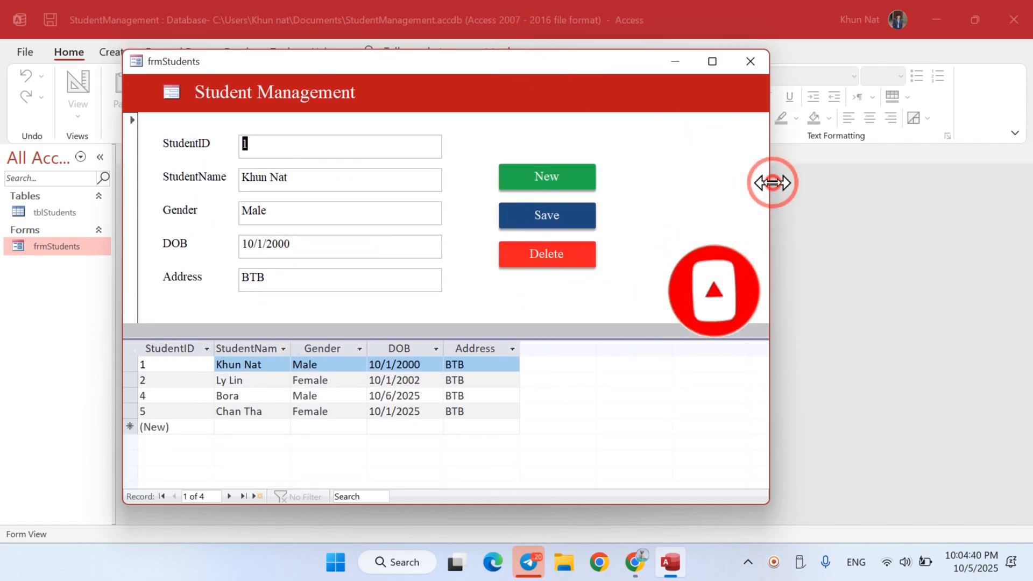
left_click_drag(770, 182, 651, 185)
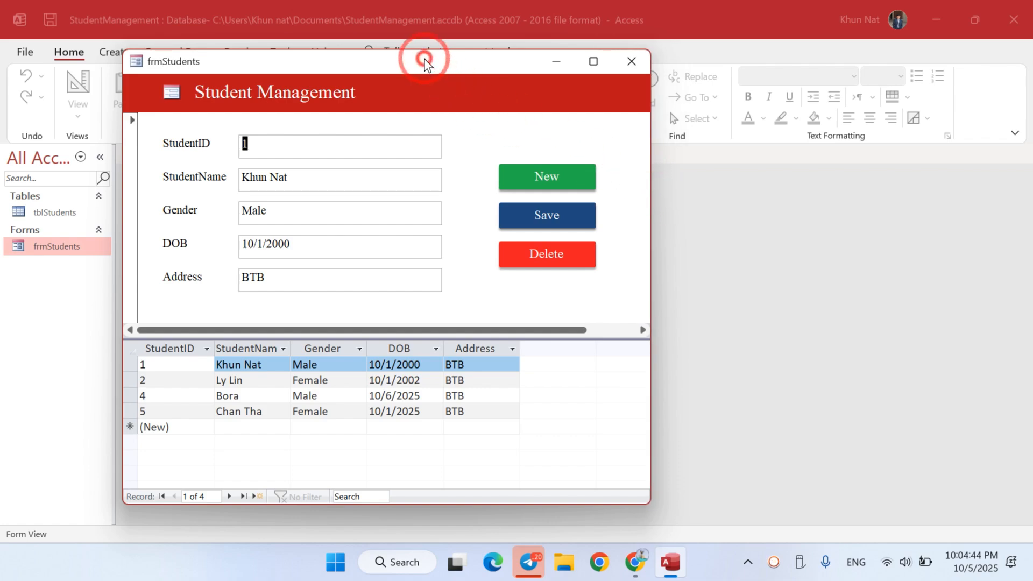
left_click_drag(425, 60, 588, 65)
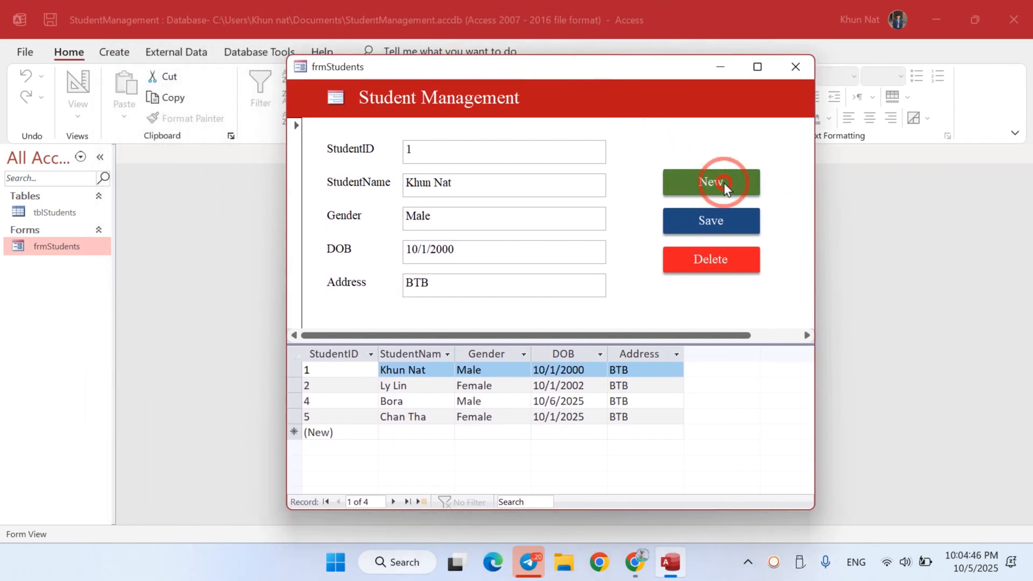
Step: Start a new record with the form's New button and enter the student's name and Gender Male
left_click(724, 183)
left_click(479, 185)
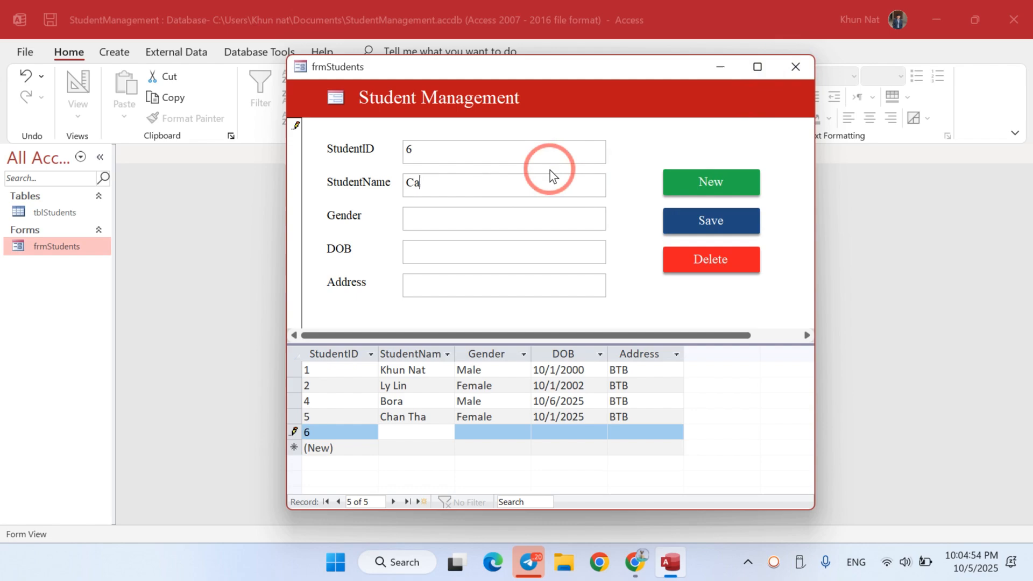
key("BackSpace")
key("BackSpace")
type("San Tha")
left_click(536, 217)
type("Mal")
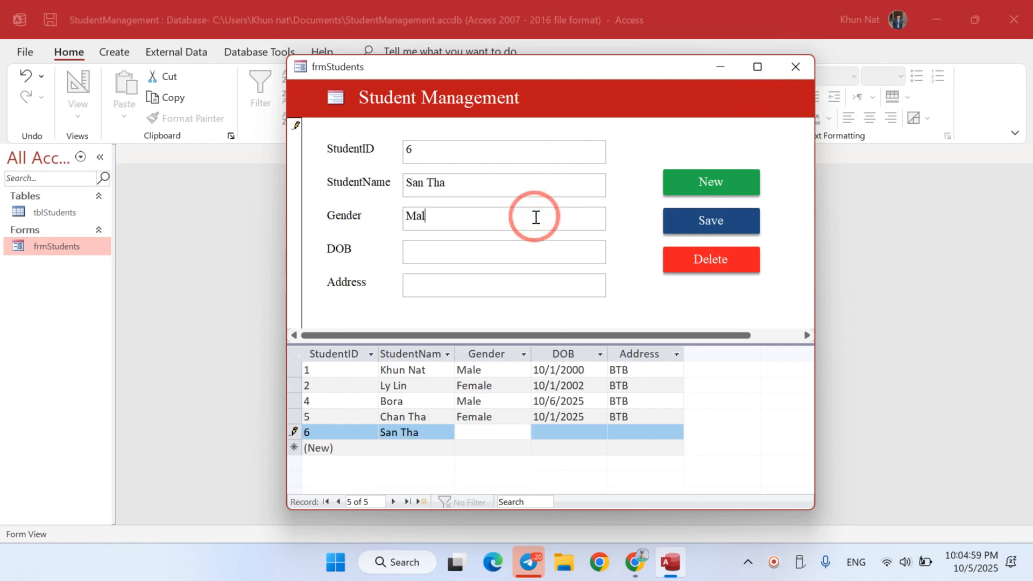
type("e")
Step: Pick the student's date of birth from the calendar, enter the address and save the record with the form's Save button
left_click(525, 252)
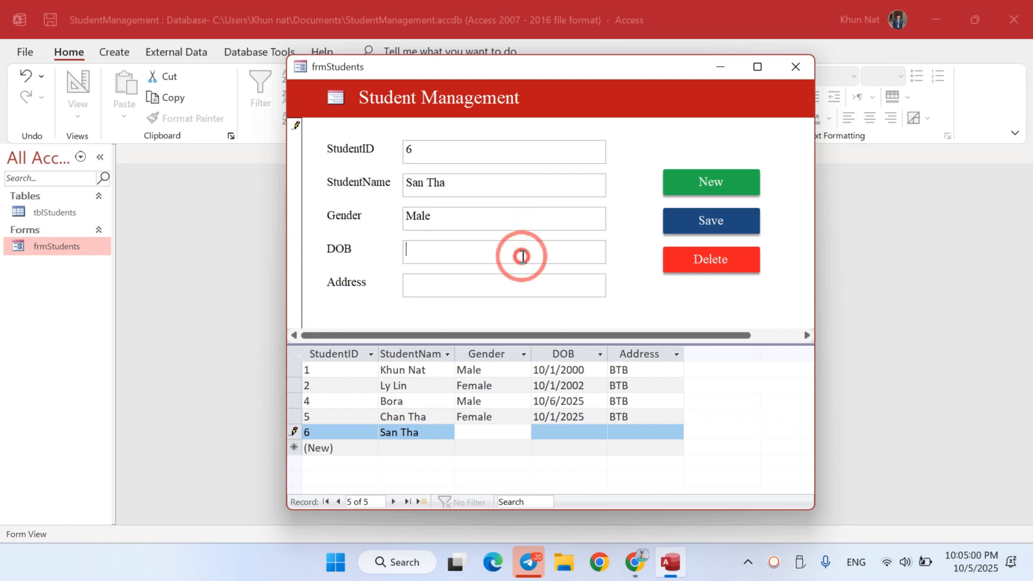
left_click(613, 248)
left_click(520, 308)
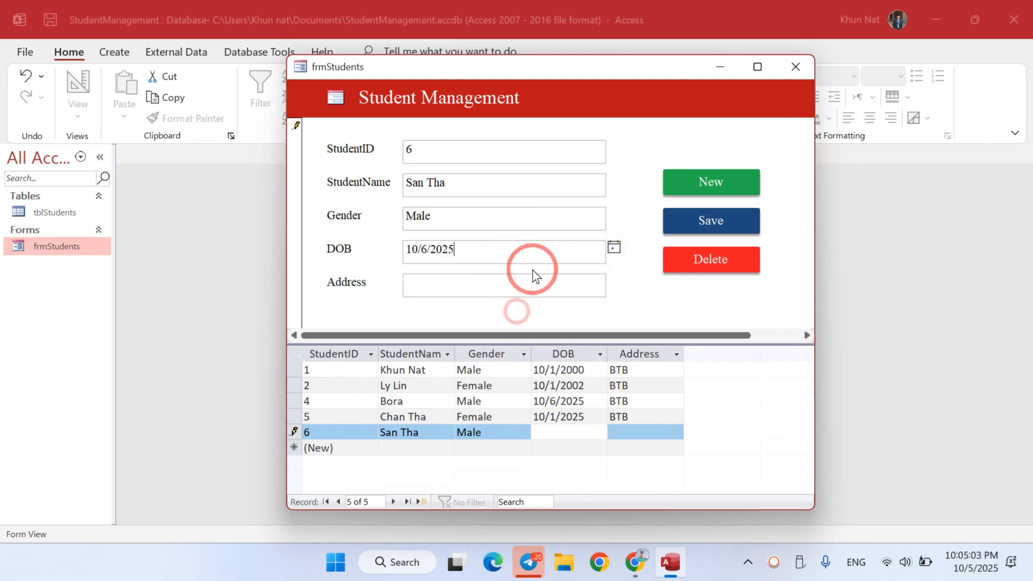
left_click(529, 286)
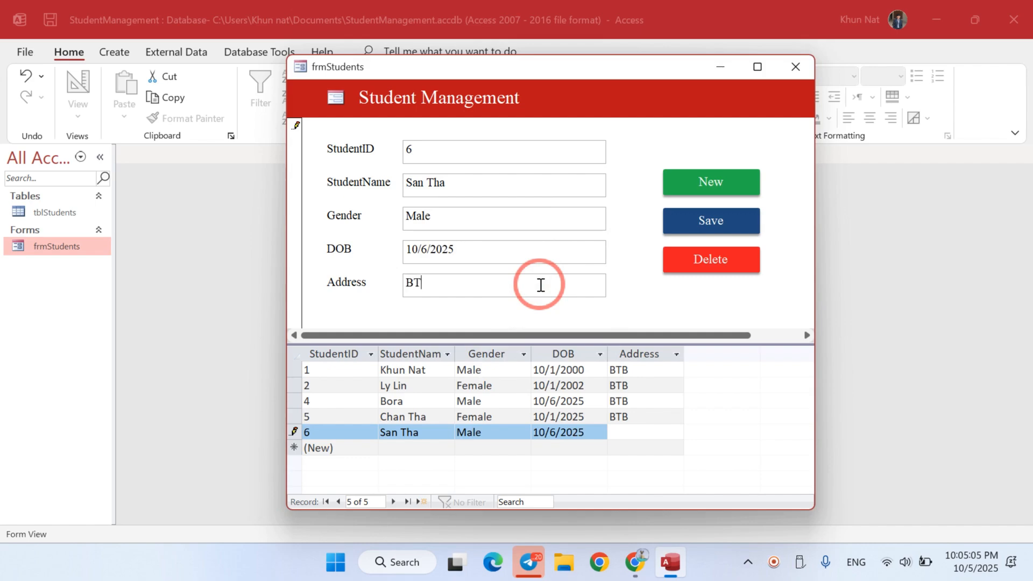
left_click(691, 218)
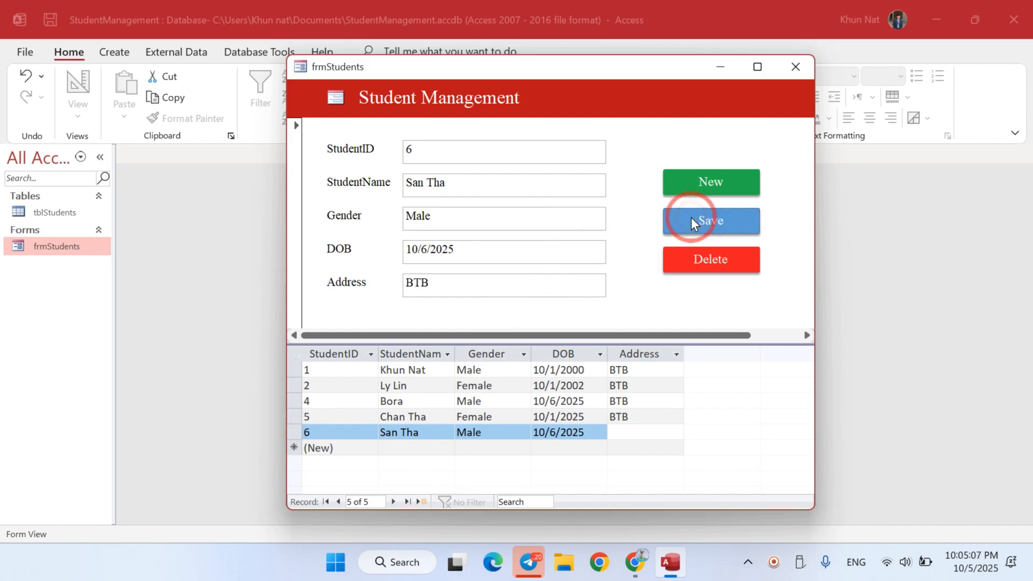
Step: Add and save another student record with the name, Gender Male, a date of birth and the address
left_click(736, 175)
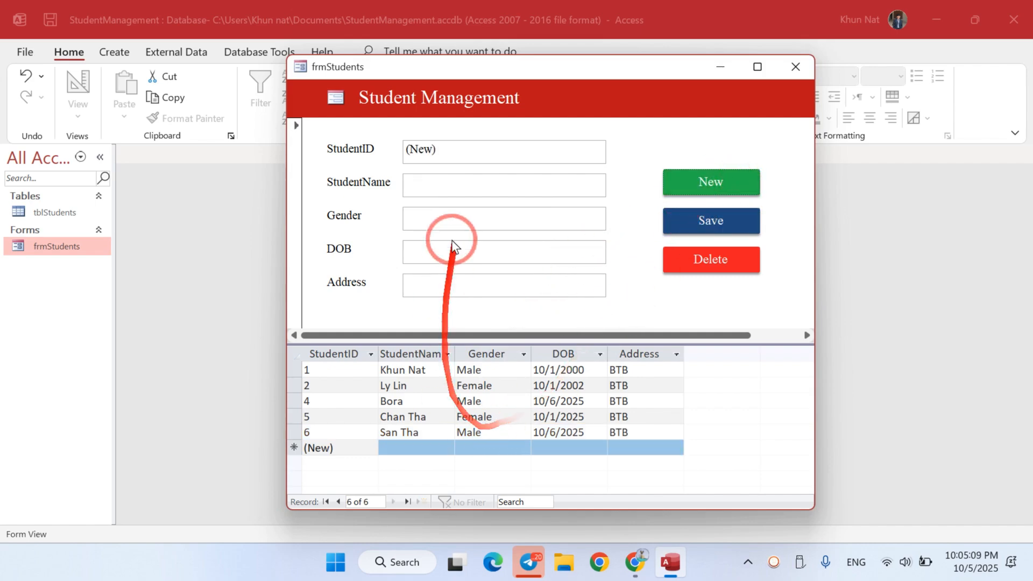
left_click(460, 190)
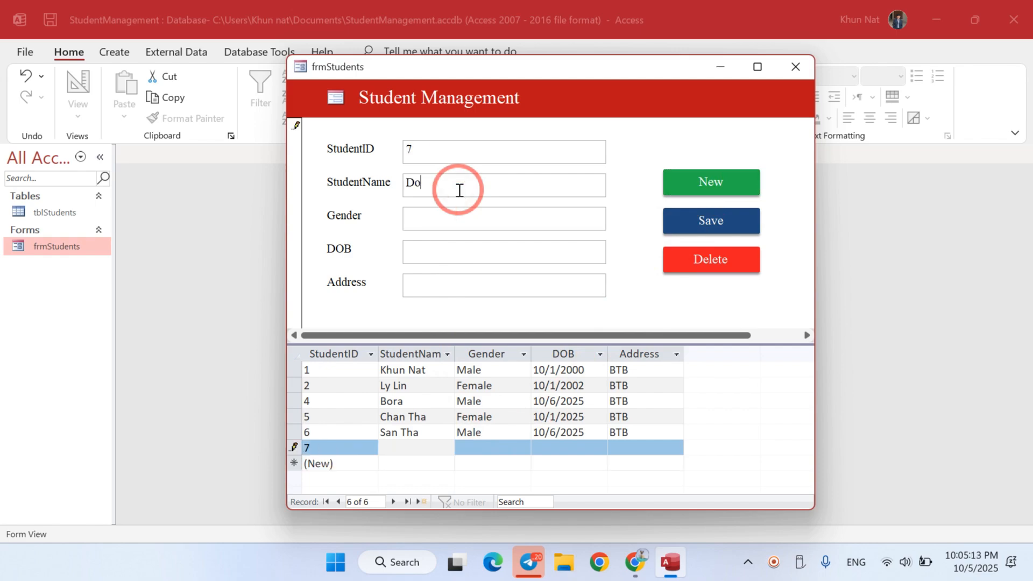
left_click(464, 222)
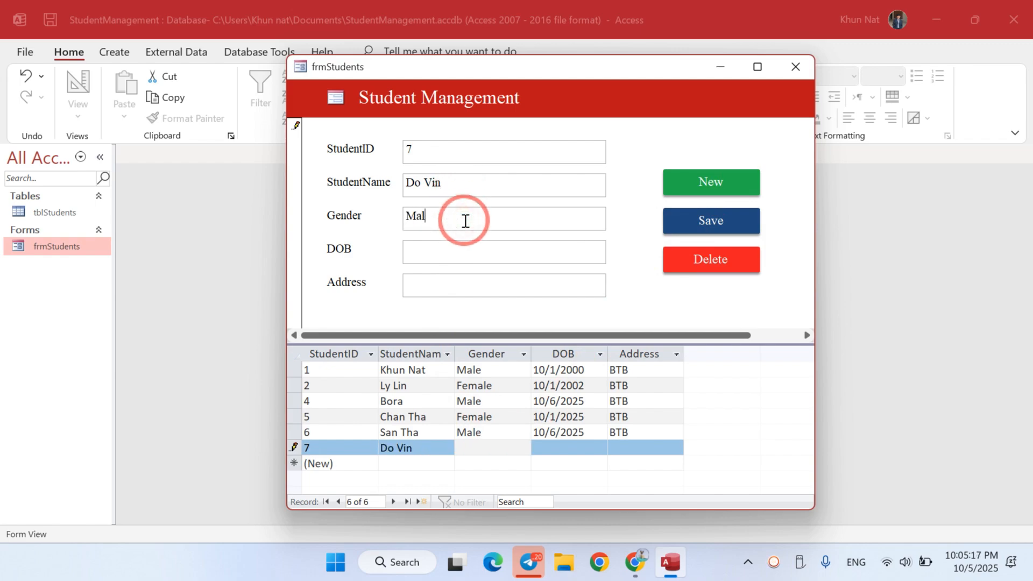
left_click(614, 247)
left_click(544, 319)
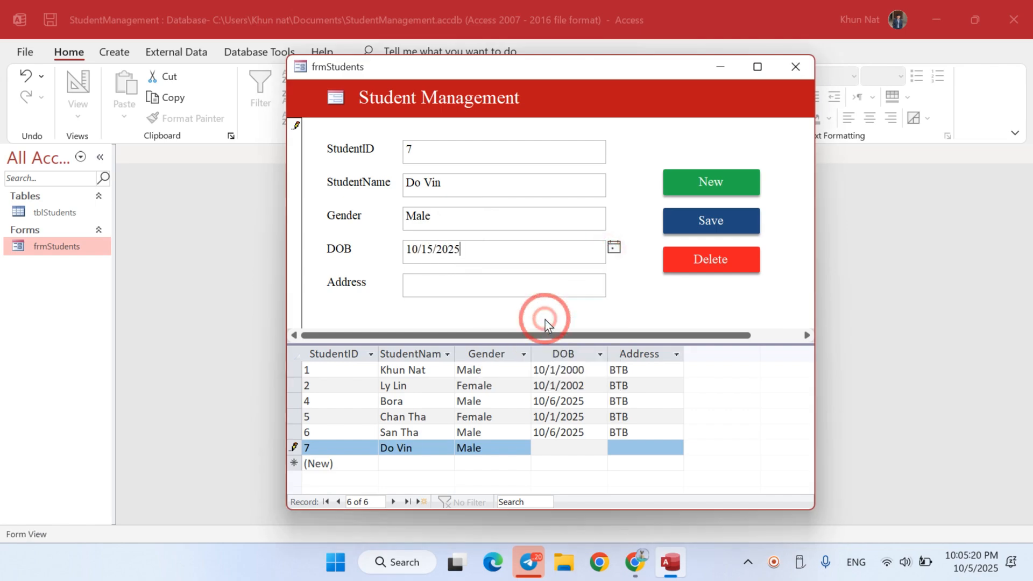
left_click(553, 289)
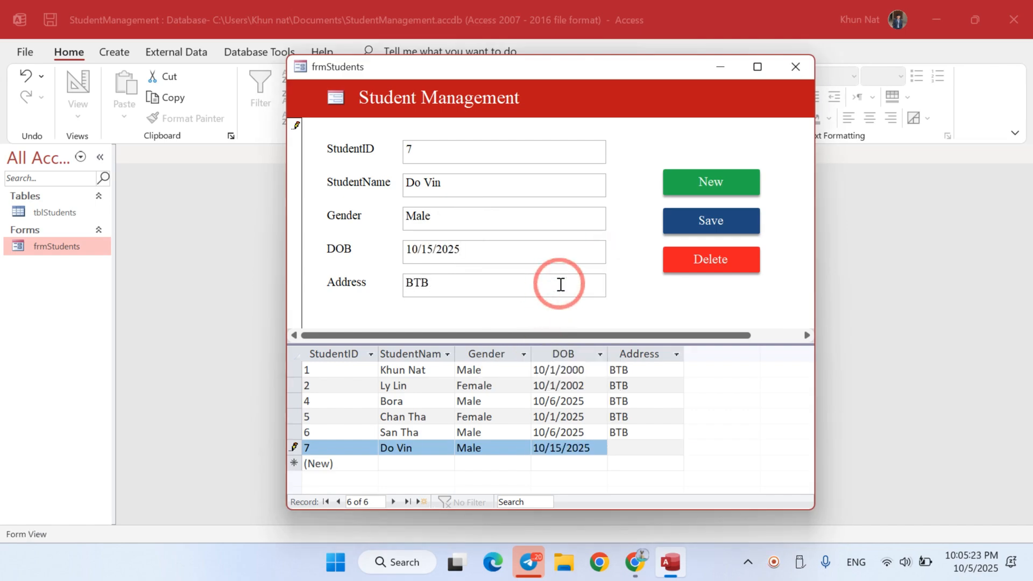
left_click(694, 217)
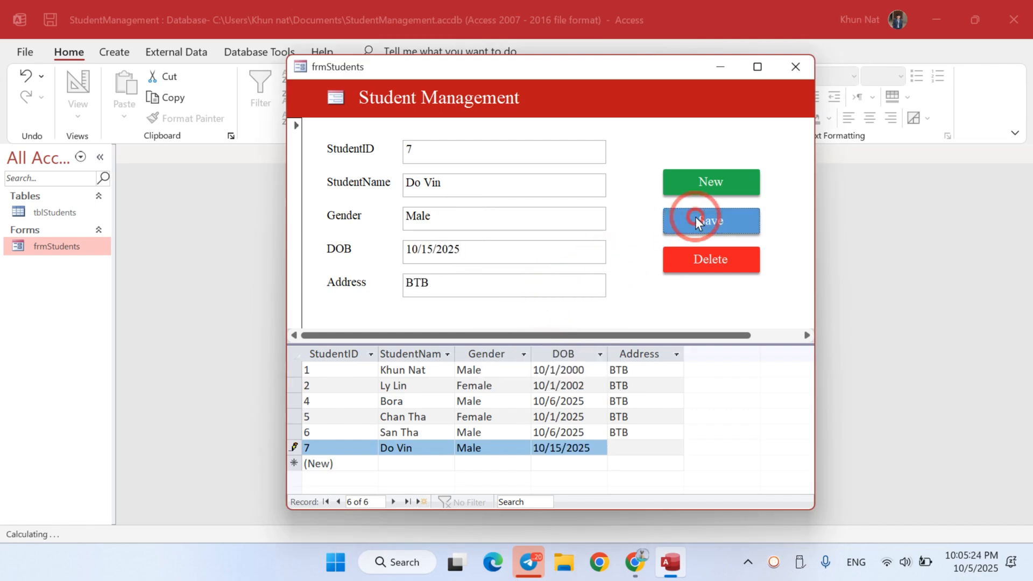
Step: Go to a blank record, then view several students' details in the form by selecting their datasheet rows
left_click(721, 182)
left_click(496, 450)
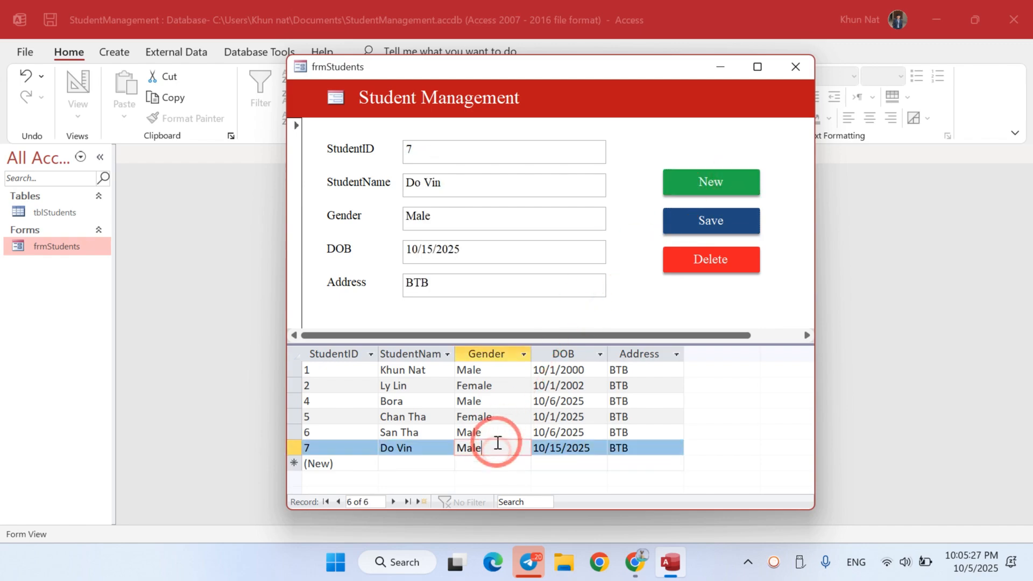
left_click(491, 432)
left_click(504, 387)
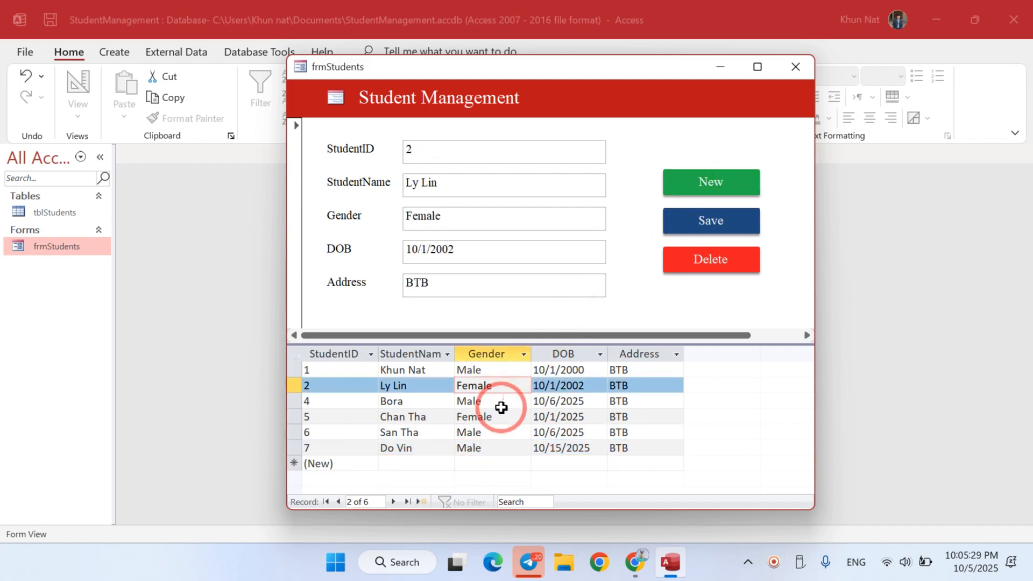
left_click(500, 404)
Step: Delete the first of the two newly added male students' records with the form's Delete button and confirm the deletion
left_click(498, 431)
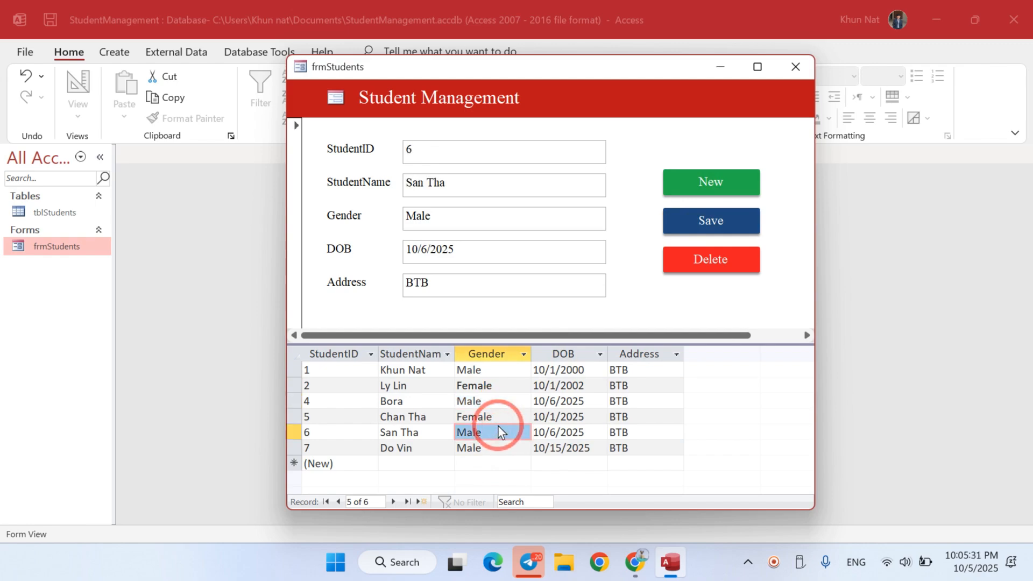
left_click(735, 259)
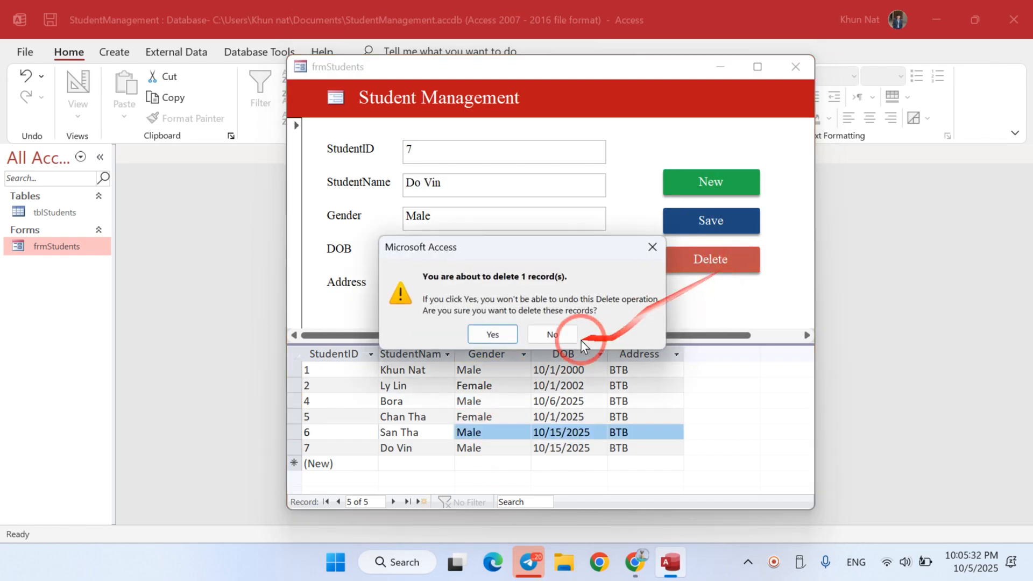
left_click(493, 334)
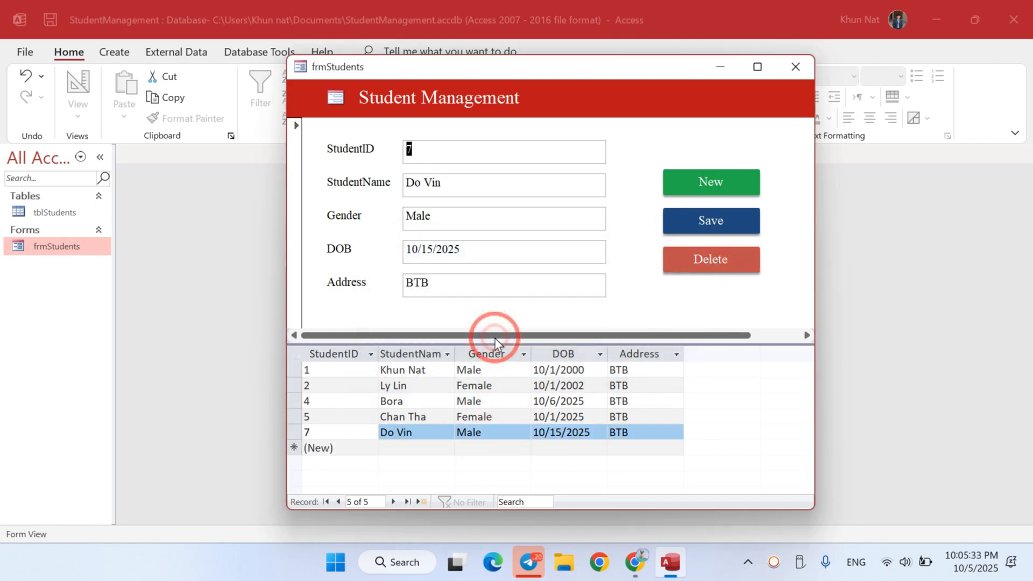
Step: View the second student's record, then go to a blank record with the New button and place the cursor in StudentName
left_click(500, 386)
left_click(679, 183)
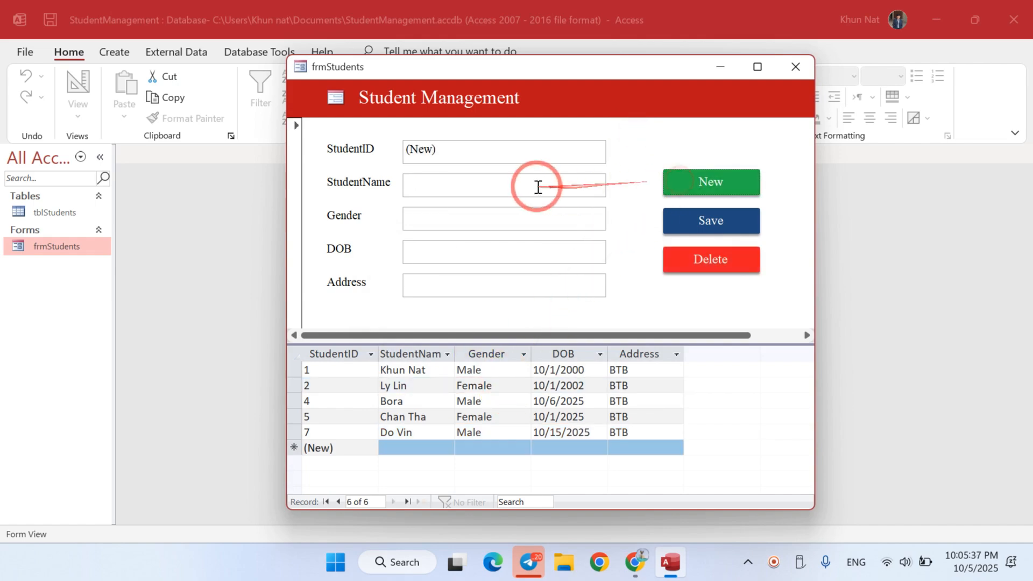
left_click(532, 186)
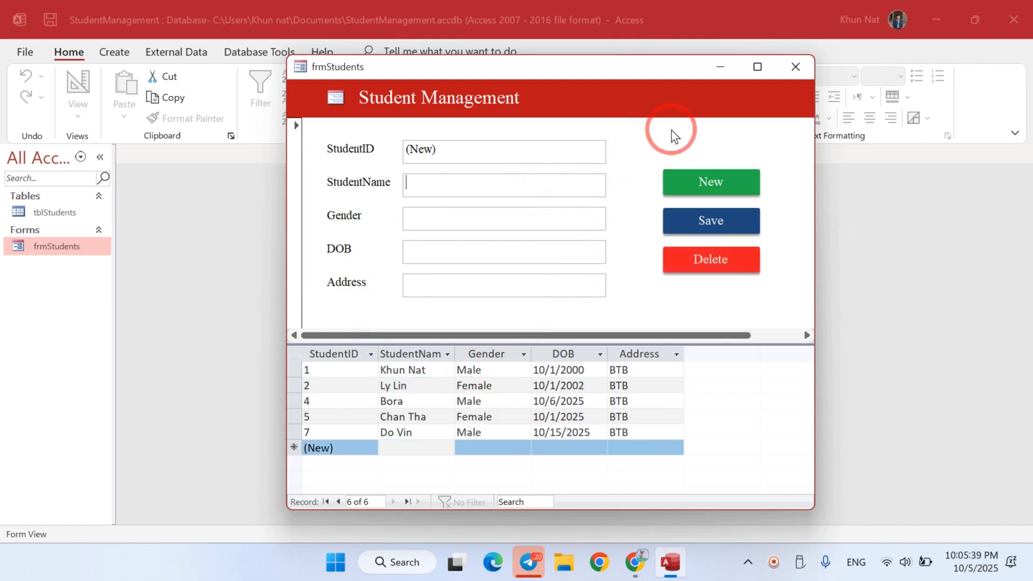